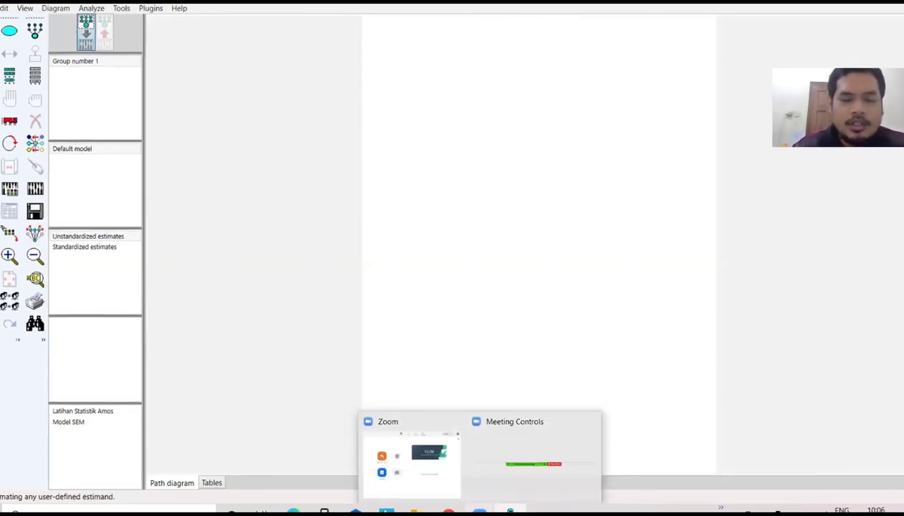
# Step: Switch to the "Data statistik" message in Gmail and download its Input Data.sav attachment
pyautogui.moveTo(509, 511)
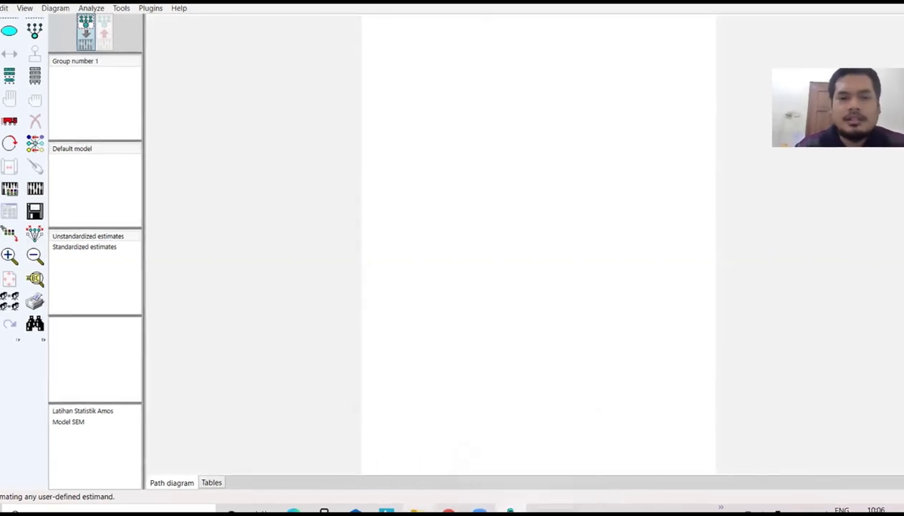
pyautogui.click(447, 511)
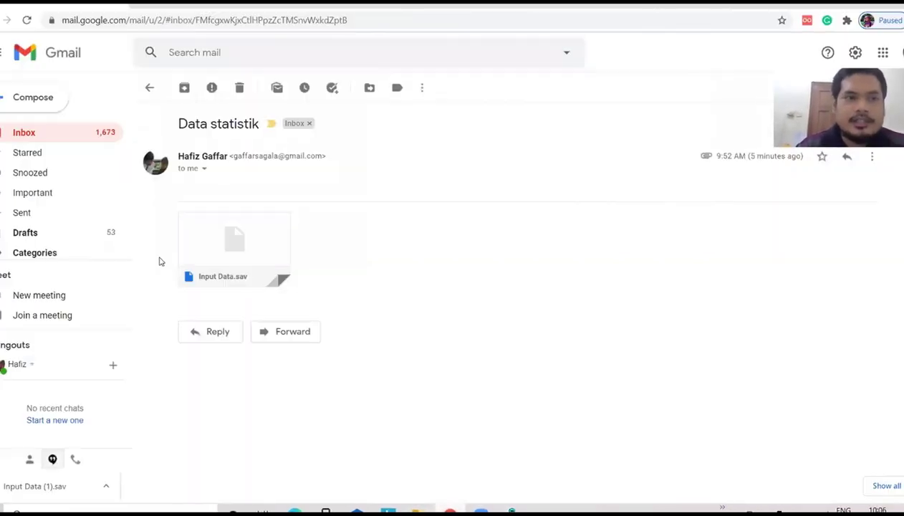
pyautogui.moveTo(195, 254)
pyautogui.click(206, 270)
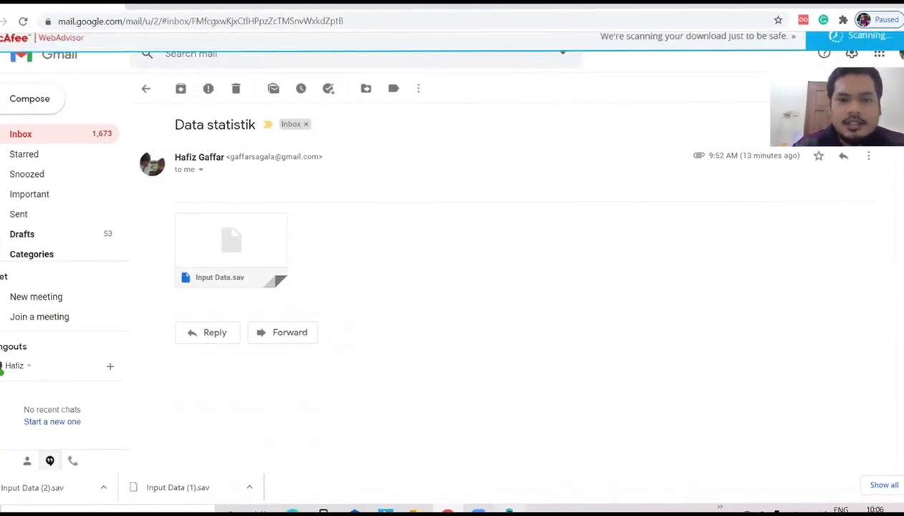
# Step: Return to Amos and assign Input Data (2).sav from the Downloads folder as the data file for Group number 1
pyautogui.click(510, 510)
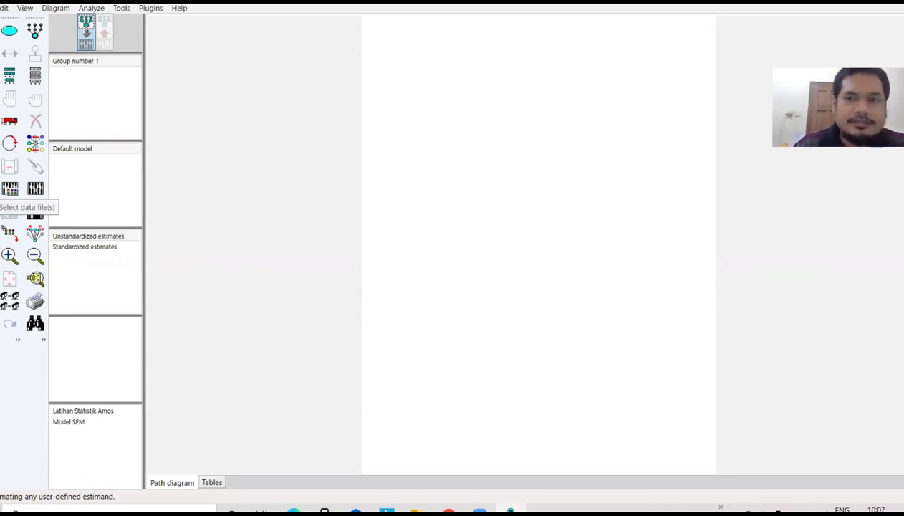
pyautogui.click(10, 209)
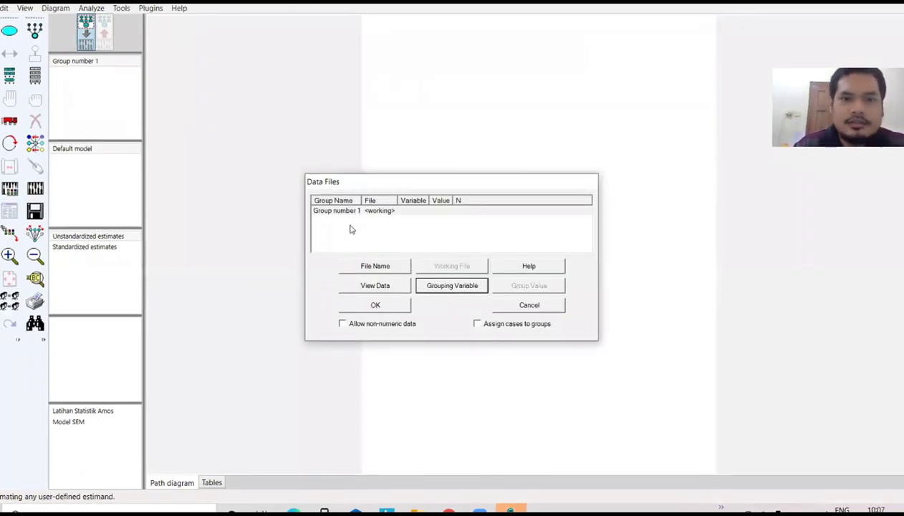
pyautogui.click(386, 269)
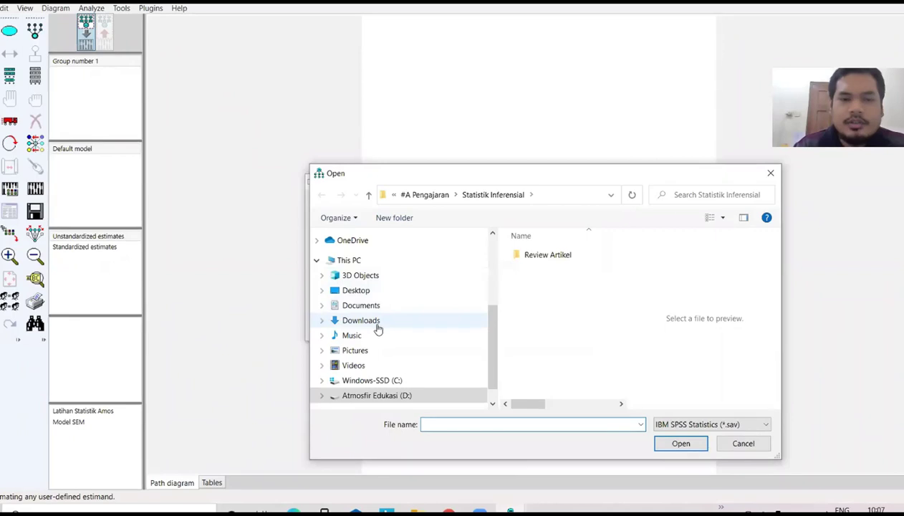
pyautogui.click(381, 326)
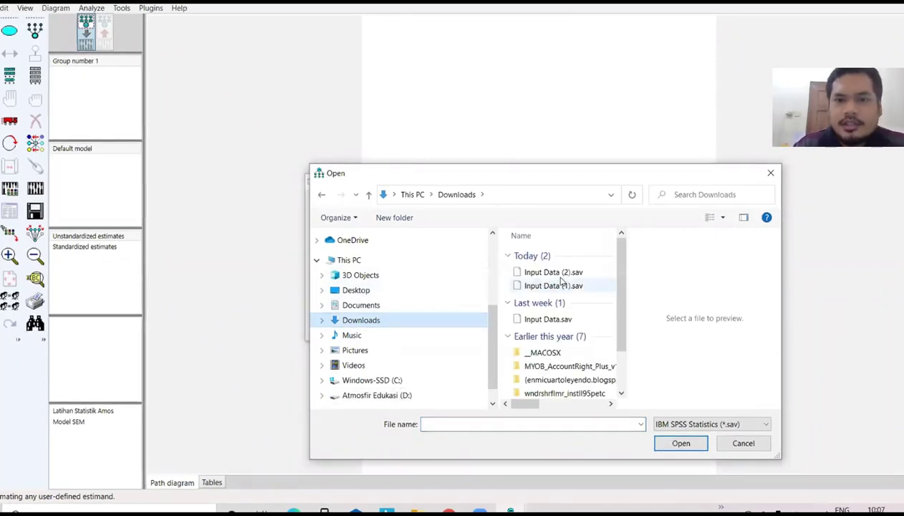
pyautogui.doubleClick(558, 274)
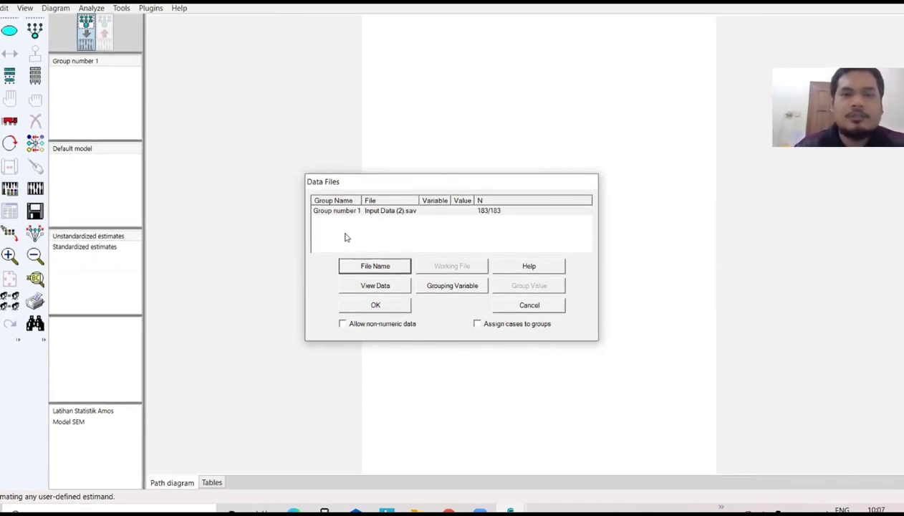
pyautogui.click(382, 305)
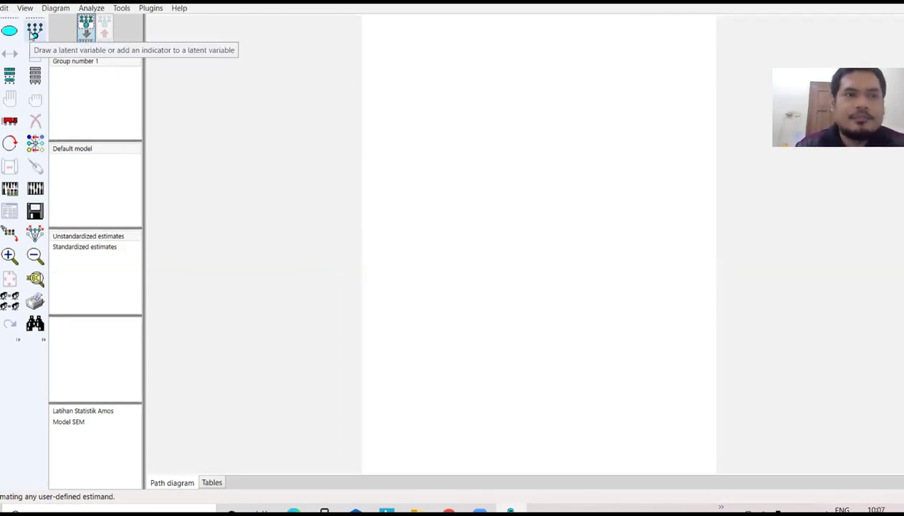
# Step: Open the Data MK Statistik workbook in Excel and check the Cognitive Component indicators on the Validitas dan Reliabilitas sheet
pyautogui.click(31, 33)
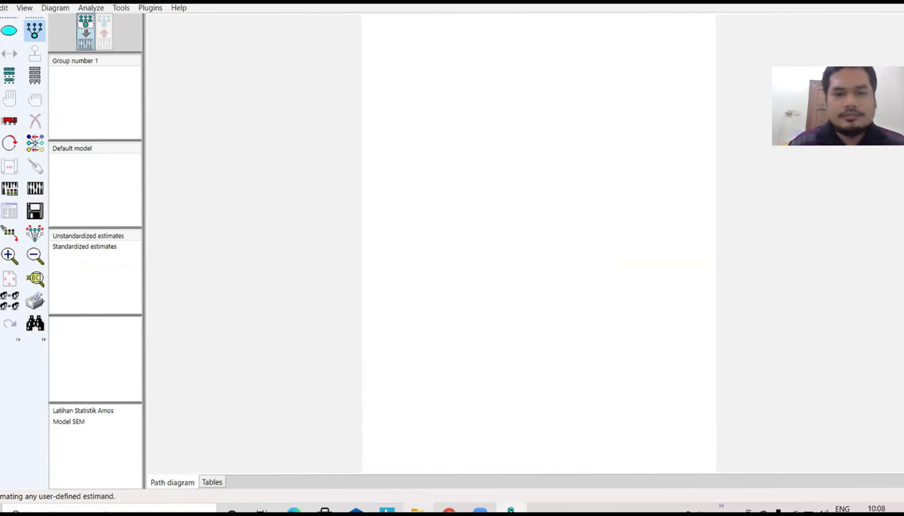
pyautogui.press('super+e')
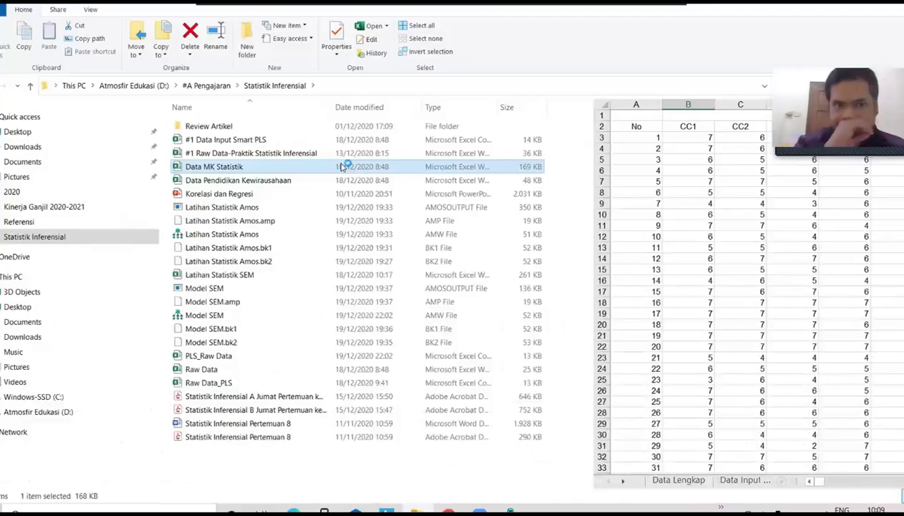
pyautogui.doubleClick(343, 166)
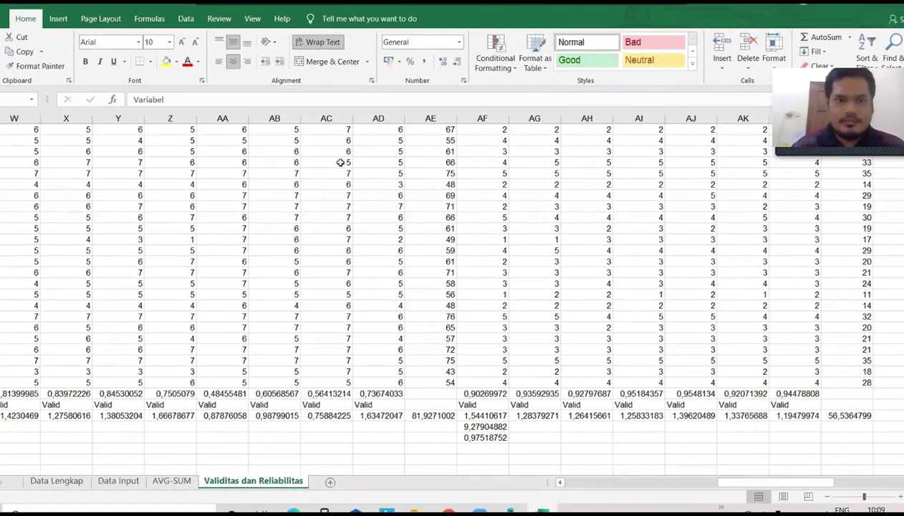
pyautogui.scroll(5, 340, 162)
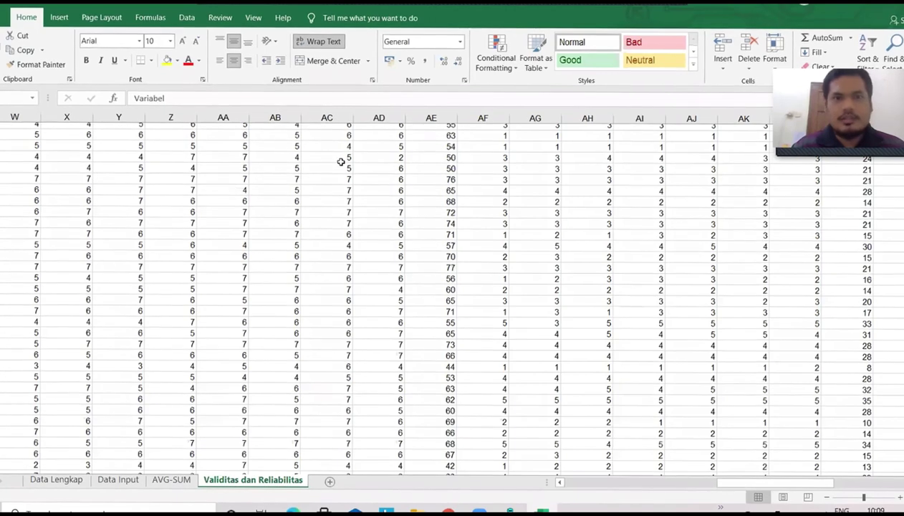
pyautogui.hscroll(-5, 340, 162)
pyautogui.hscroll(-4, 340, 162)
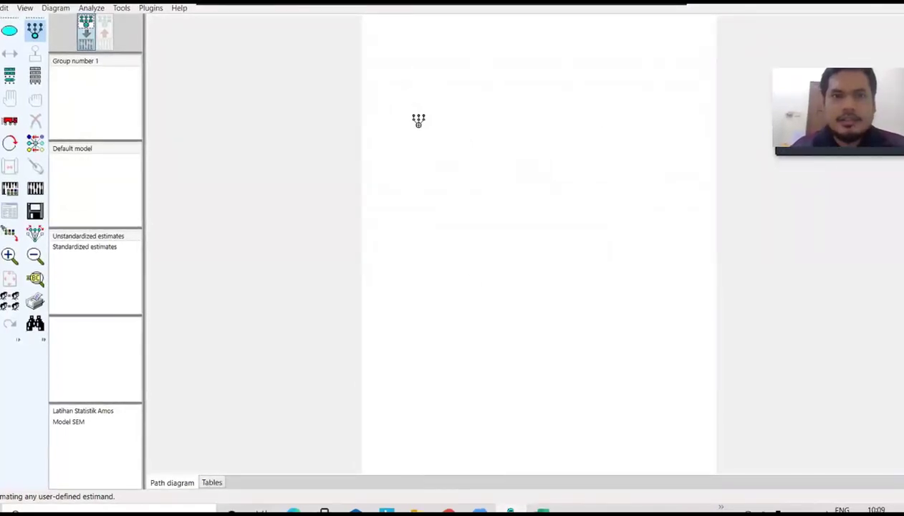
# Step: Draw a latent variable with eight indicators and their error terms near the upper-left corner of the Amos path diagram
pyautogui.click(419, 121)
pyautogui.click(418, 123)
pyautogui.click(418, 123)
pyautogui.click(419, 124)
pyautogui.click(418, 123)
pyautogui.click(419, 123)
pyautogui.click(418, 123)
pyautogui.click(418, 123)
pyautogui.click(419, 123)
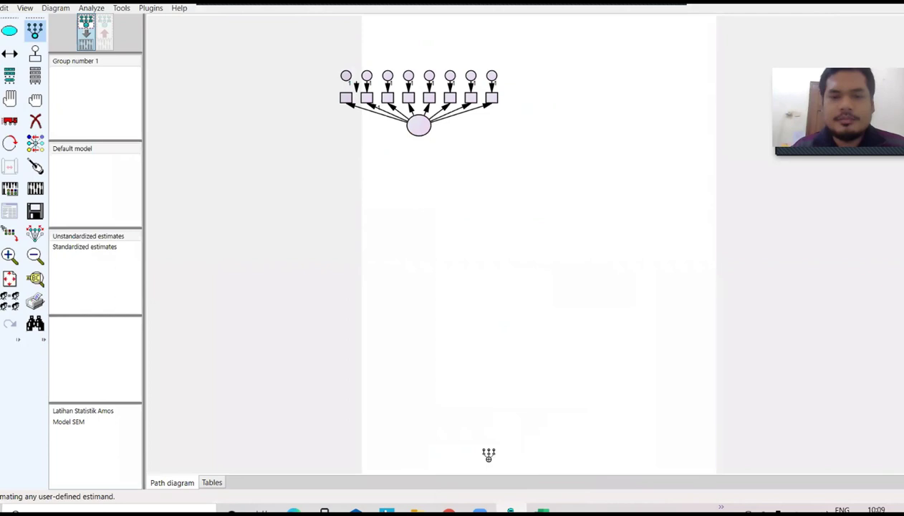
# Step: Switch to the Excel workbook and check the Affective Component and Behavioral Component indicator columns
pyautogui.hotkey('alt', 'Tab')
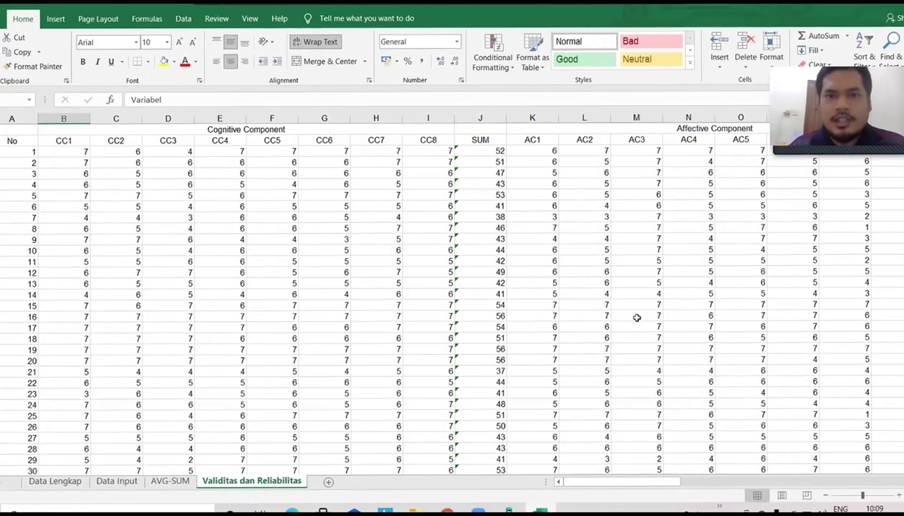
pyautogui.hscroll(4, 636, 317)
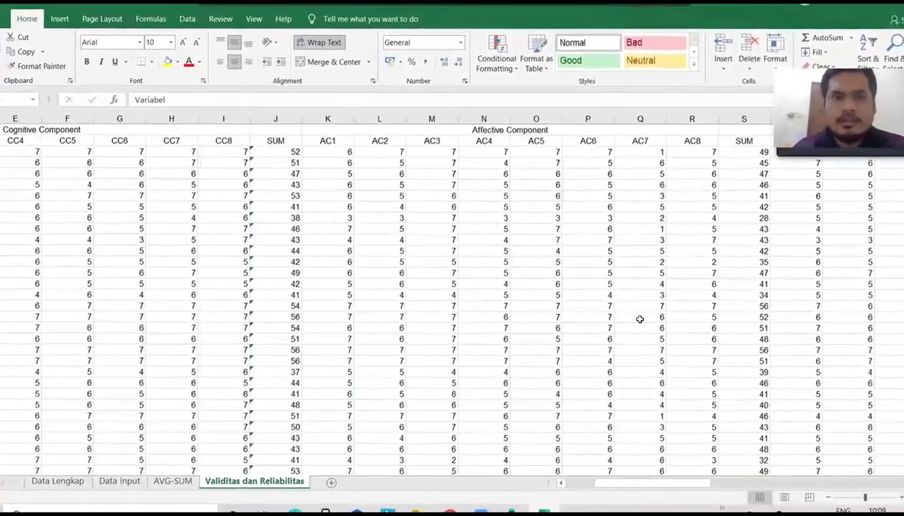
pyautogui.hscroll(2, 640, 319)
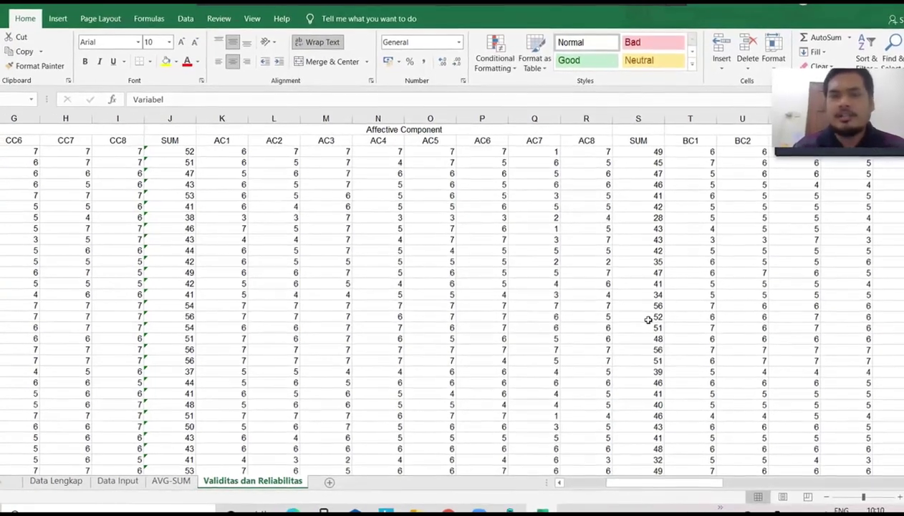
pyautogui.hscroll(2, 647, 320)
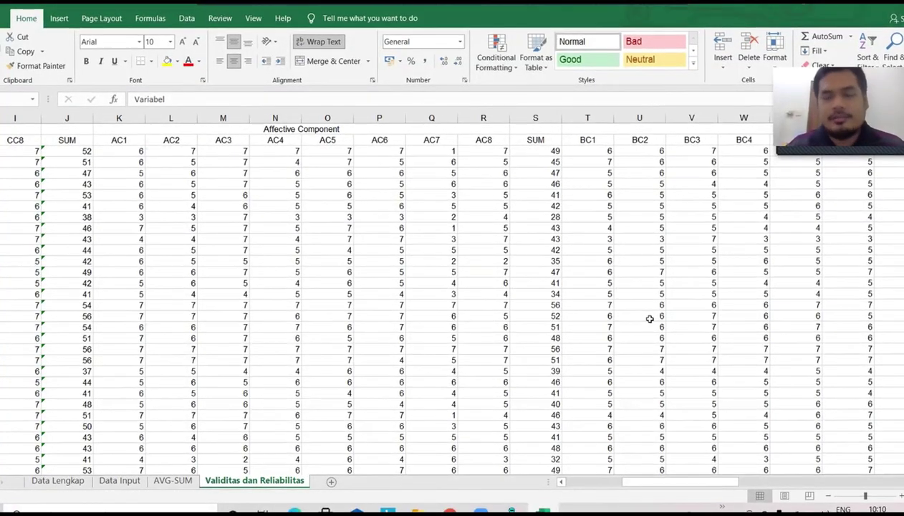
pyautogui.hscroll(2, 649, 317)
pyautogui.hscroll(7, 653, 318)
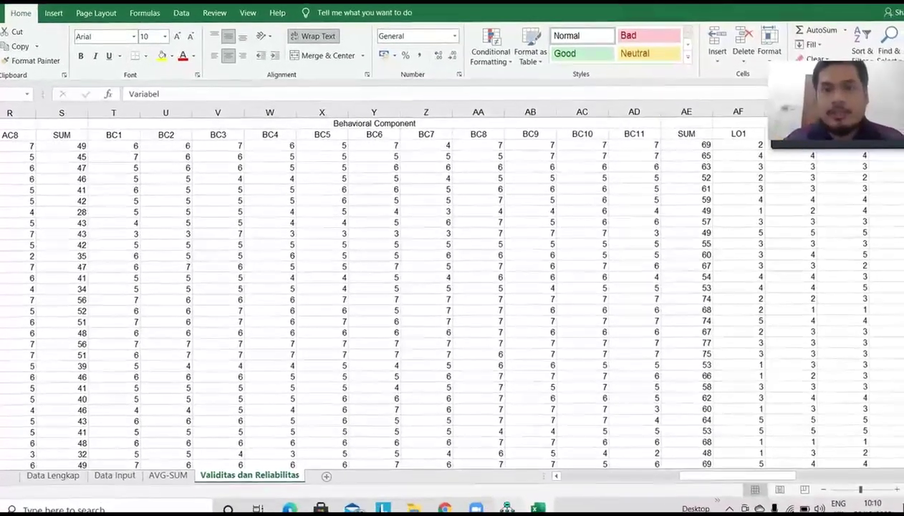
# Step: In the Amos diagram, add a latent variable with eight indicators beside the first and one with eleven indicators below them
pyautogui.moveTo(510, 512)
pyautogui.click(511, 447)
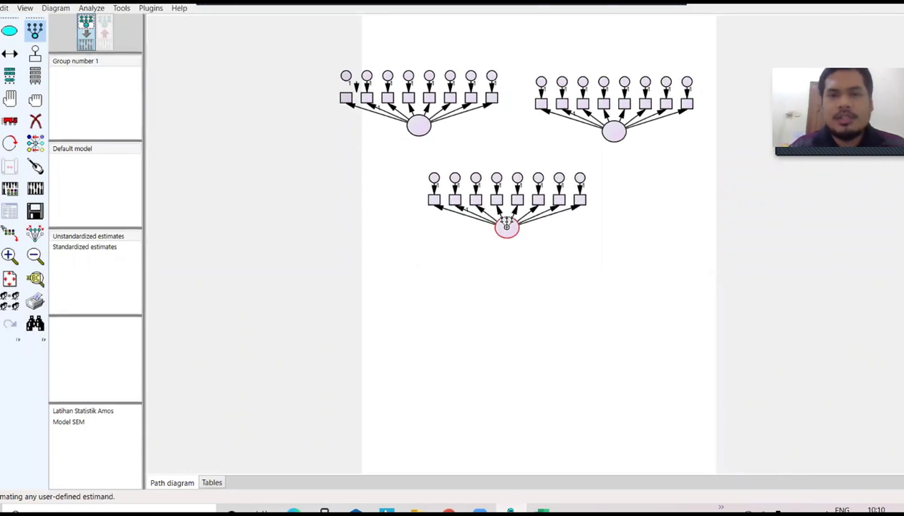
pyautogui.scroll(-3, 529, 335)
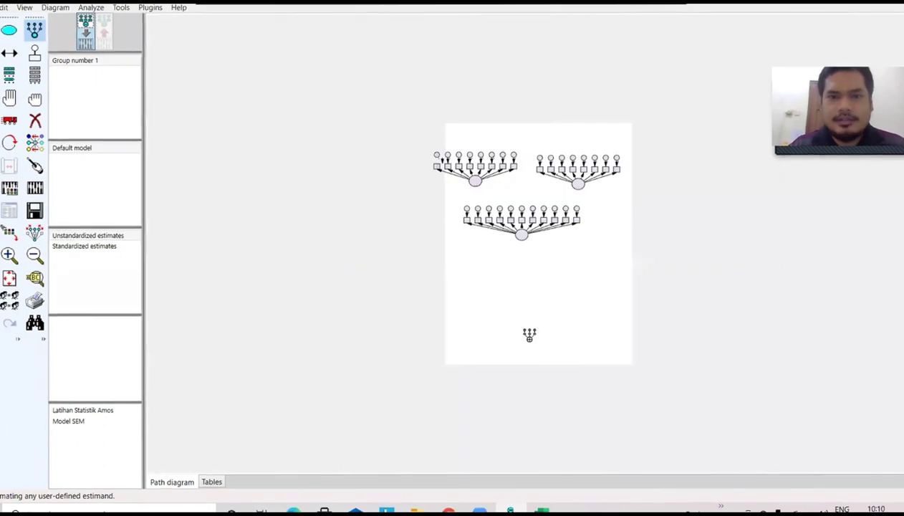
pyautogui.scroll(1, 529, 336)
pyautogui.scroll(1, 529, 335)
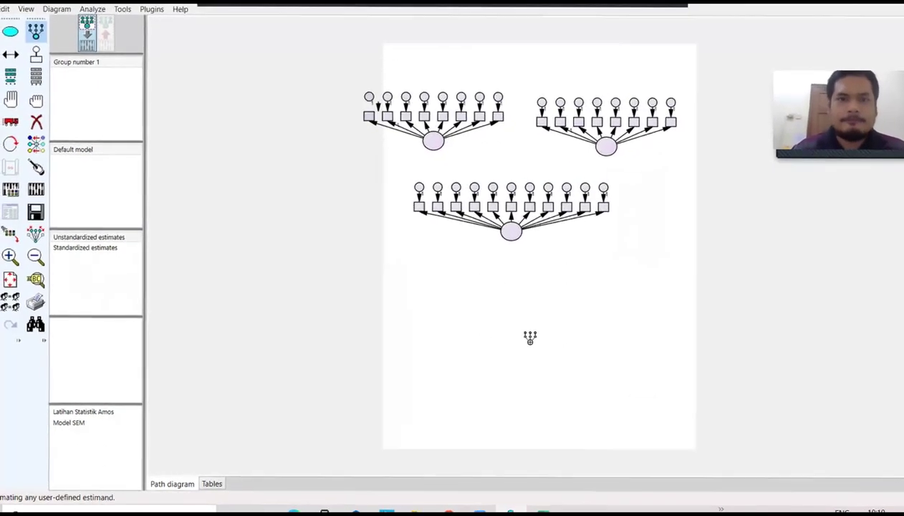
pyautogui.scroll(1, 529, 337)
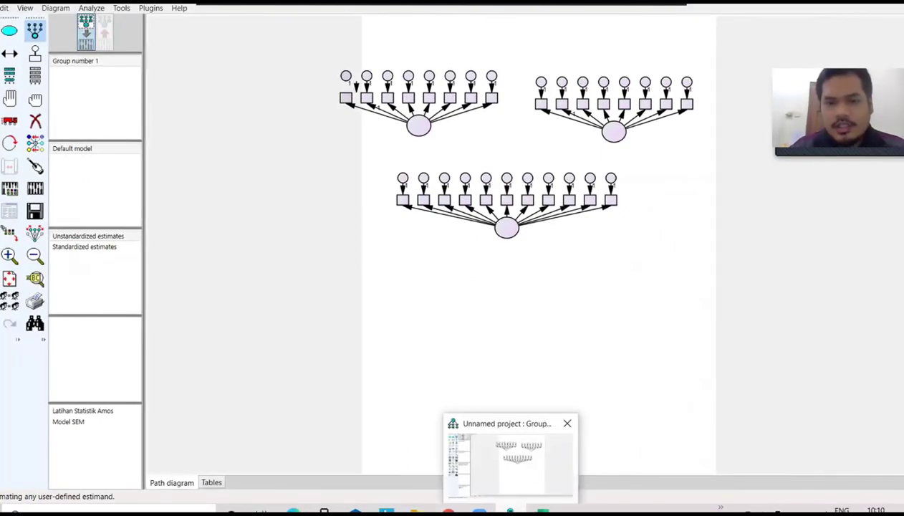
# Step: Switch to the Excel workbook and check the Learning Outcome-Sikap Wirausaha indicator columns
pyautogui.moveTo(481, 510)
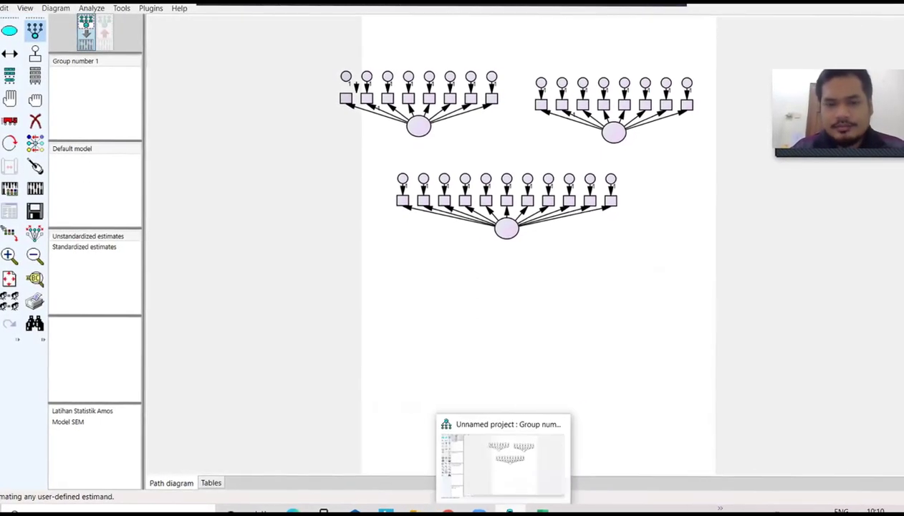
pyautogui.moveTo(508, 510)
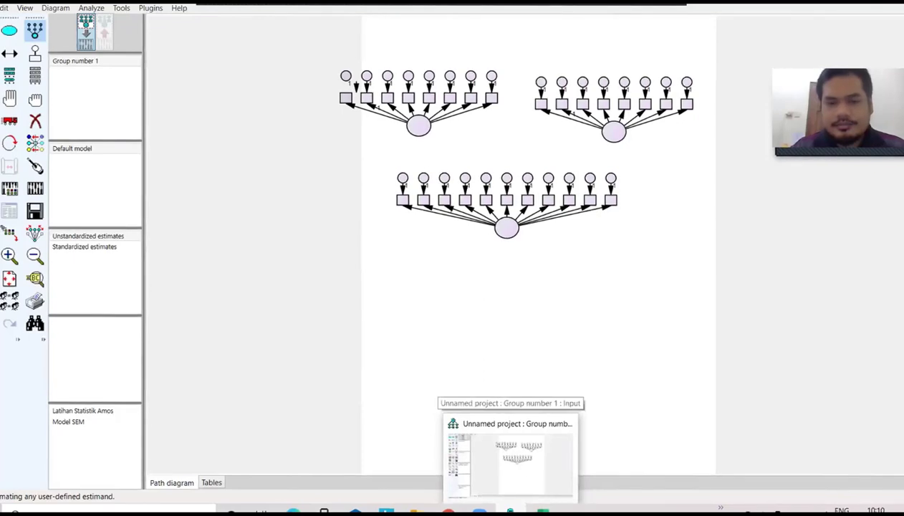
pyautogui.click(542, 511)
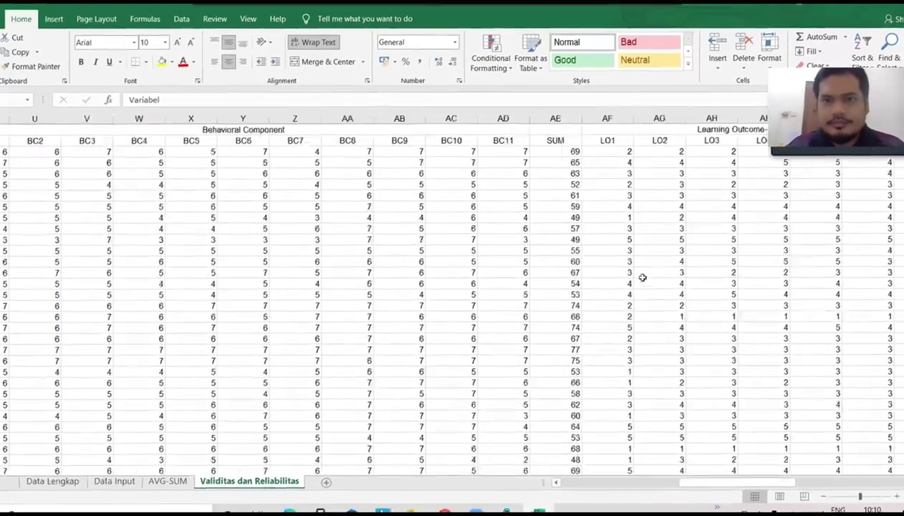
pyautogui.hscroll(5, 642, 277)
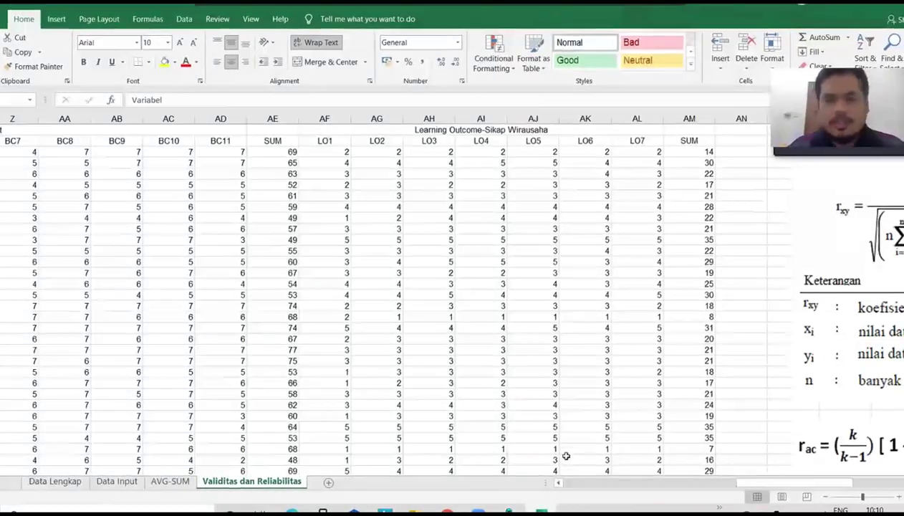
# Step: Back in Amos, draw a latent variable with seven indicators in the lower part of the path diagram
pyautogui.hotkey('alt', 'Tab')
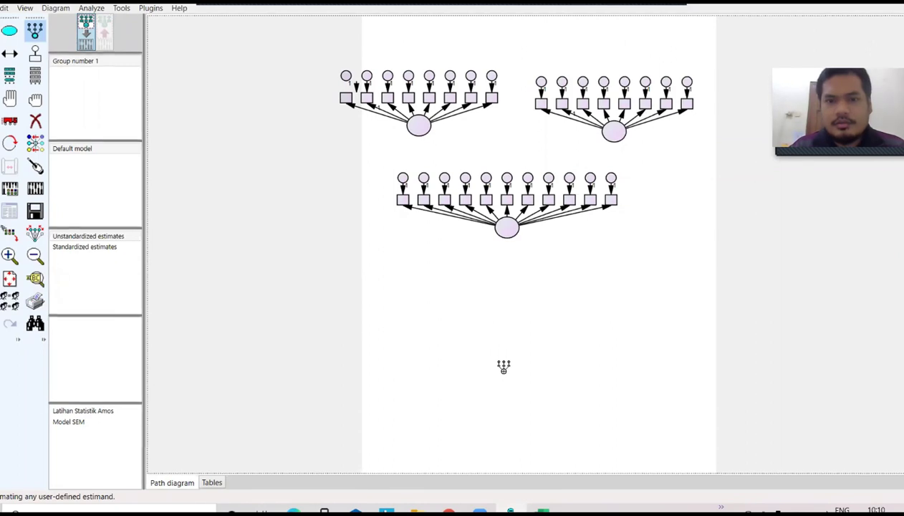
pyautogui.moveTo(492, 358); pyautogui.dragTo(514, 381)
pyautogui.click(503, 369)
pyautogui.click(503, 369)
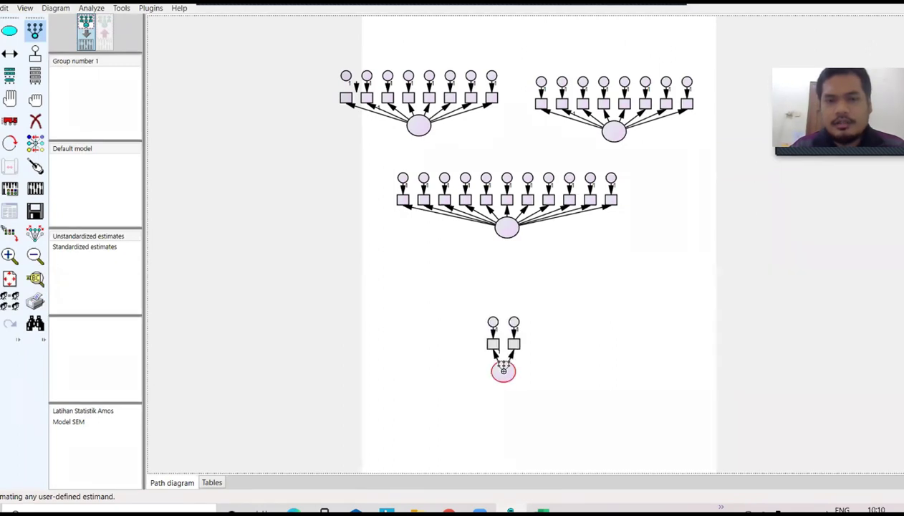
pyautogui.click(502, 369)
pyautogui.click(503, 368)
pyautogui.click(503, 369)
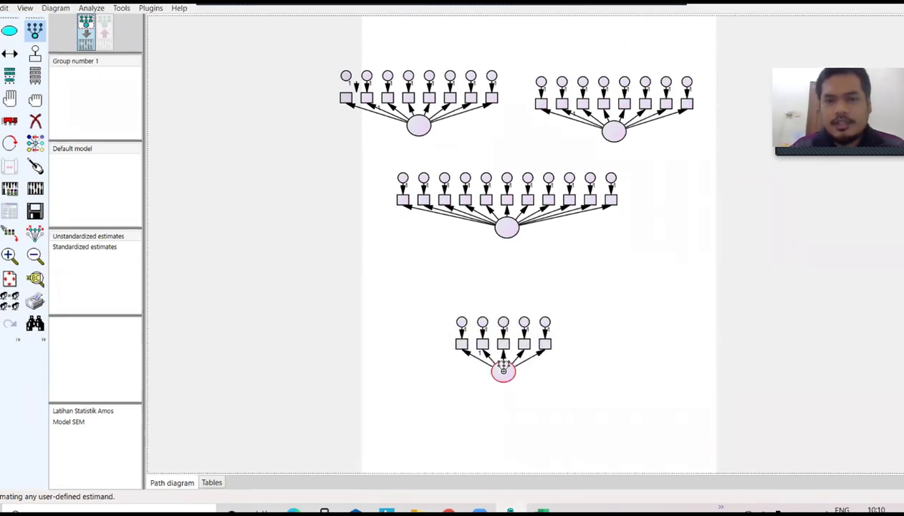
pyautogui.click(502, 369)
pyautogui.click(503, 369)
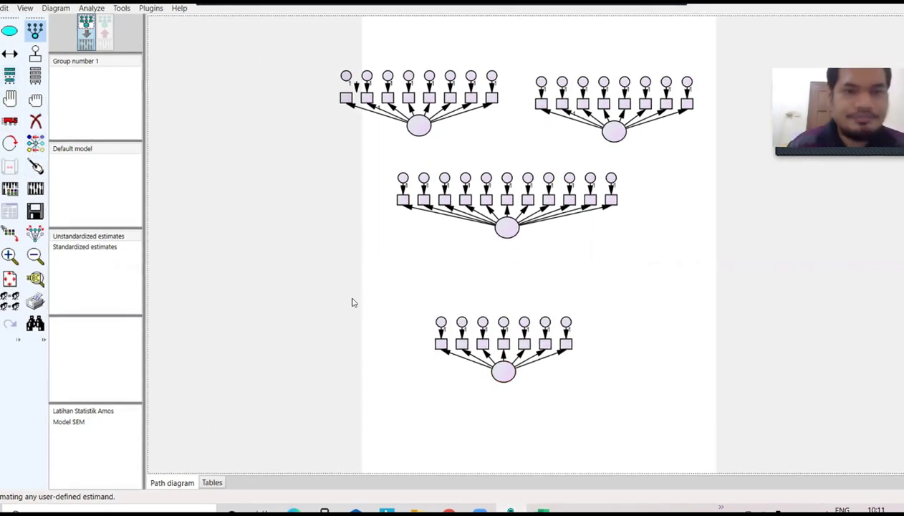
# Step: Rotate the indicators of the seven-indicator latent variable by 180 degrees so they sit beneath it
pyautogui.click(9, 144)
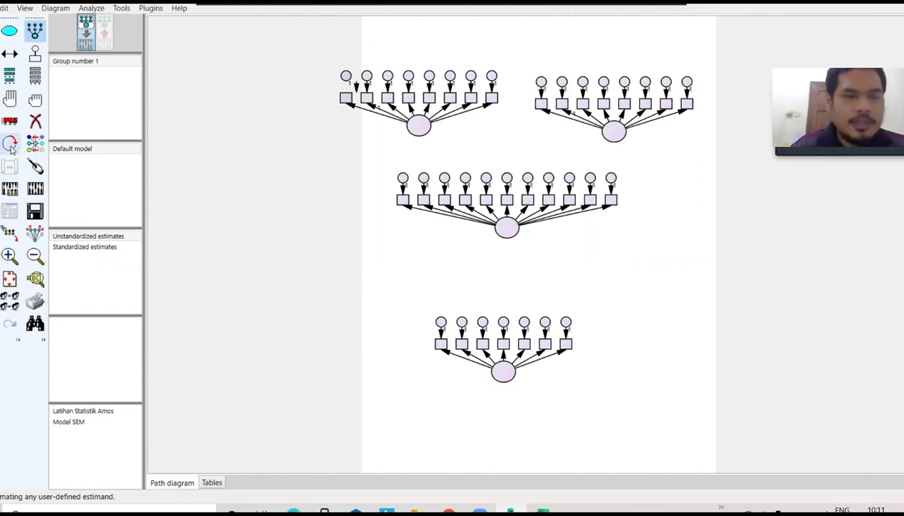
pyautogui.click(503, 369)
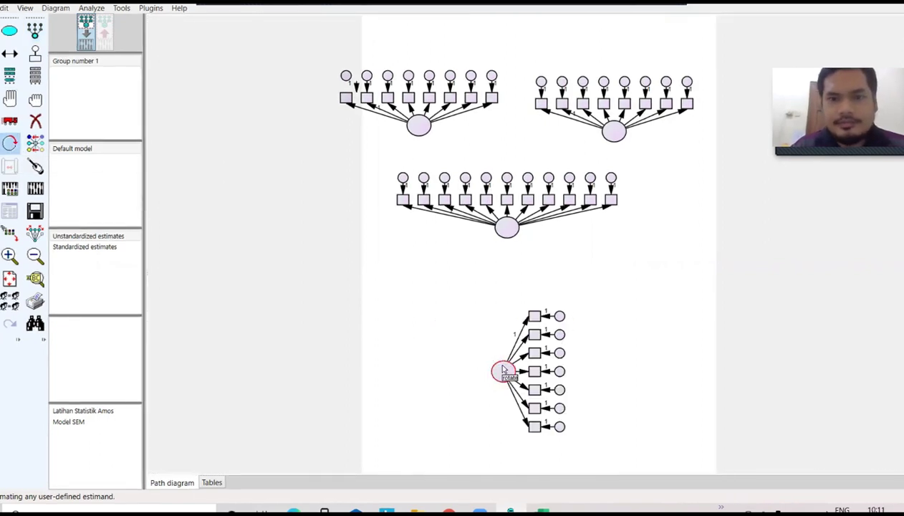
pyautogui.click(503, 369)
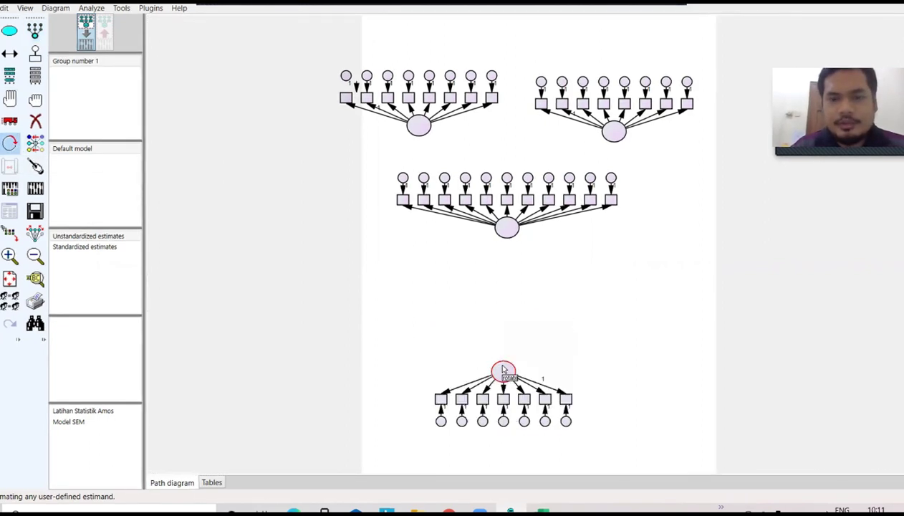
# Step: Rotate the indicators of the eleven-indicator latent variable 90 degrees clockwise so they stand in a vertical column beside it
pyautogui.click(513, 229)
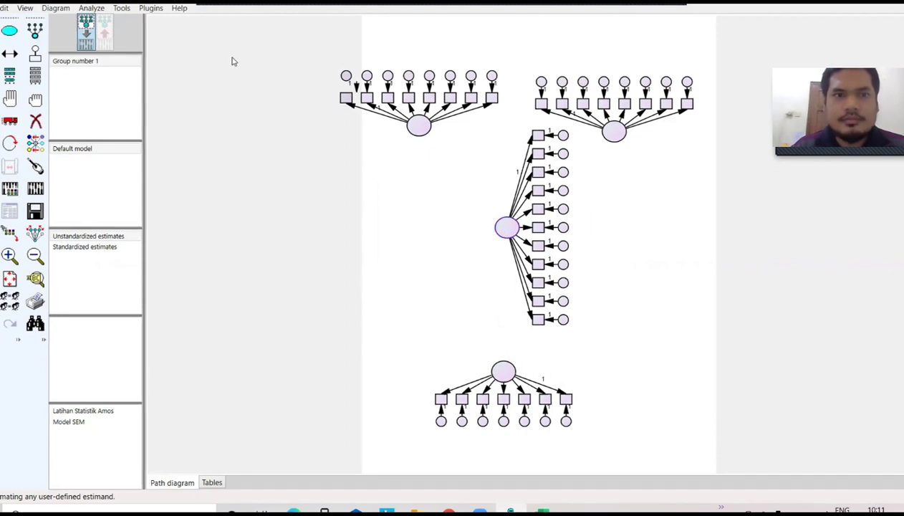
pyautogui.click(151, 9)
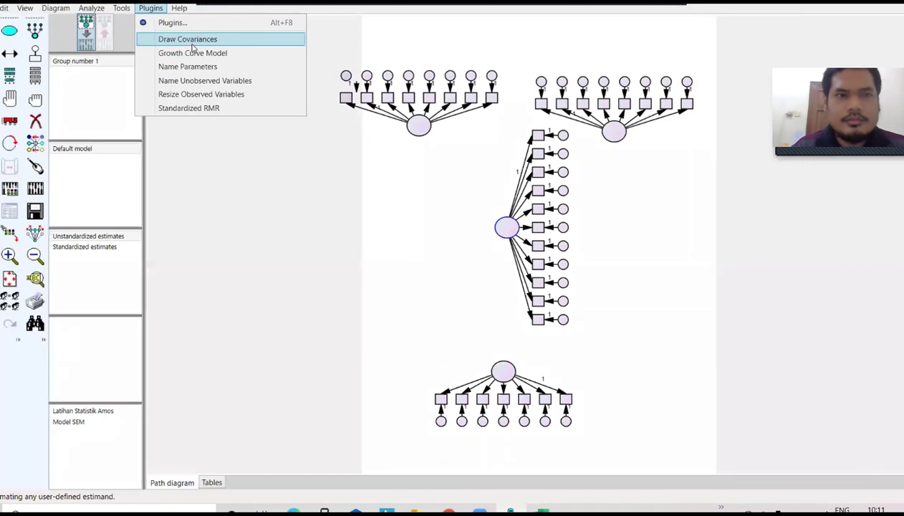
pyautogui.click(190, 40)
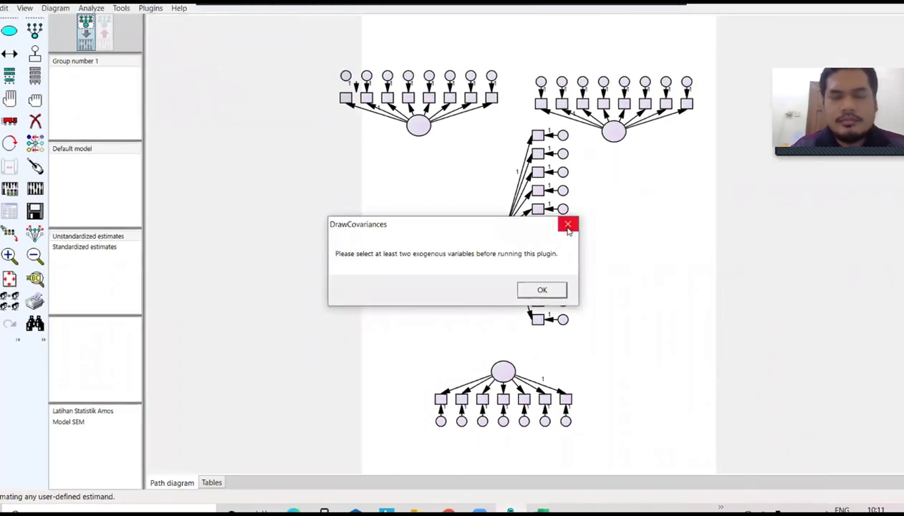
pyautogui.click(568, 225)
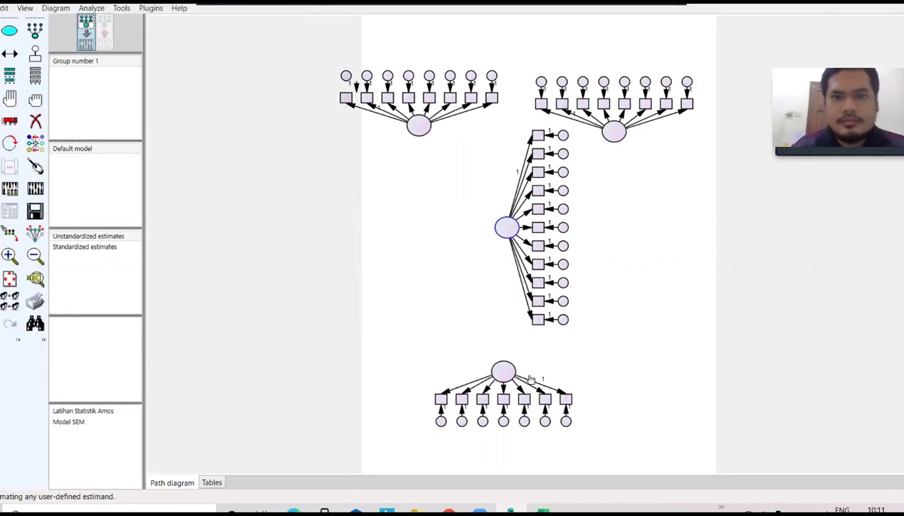
# Step: Select the eleven-indicator latent variable with all its indicators and error terms, move the group toward the diagram's right half, and deselect everything
pyautogui.click(538, 319)
pyautogui.click(563, 320)
pyautogui.click(564, 303)
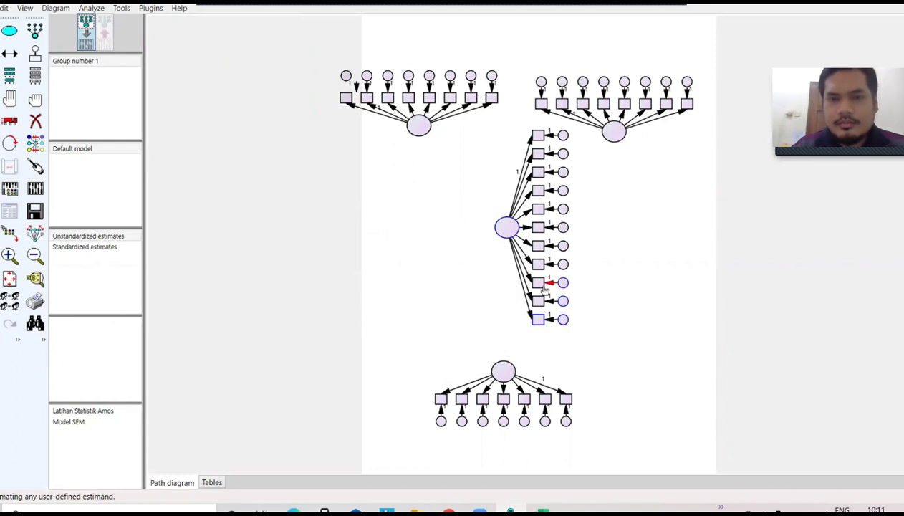
pyautogui.click(540, 302)
pyautogui.click(564, 248)
pyautogui.click(540, 247)
pyautogui.click(538, 228)
pyautogui.click(563, 228)
pyautogui.click(560, 212)
pyautogui.click(538, 201)
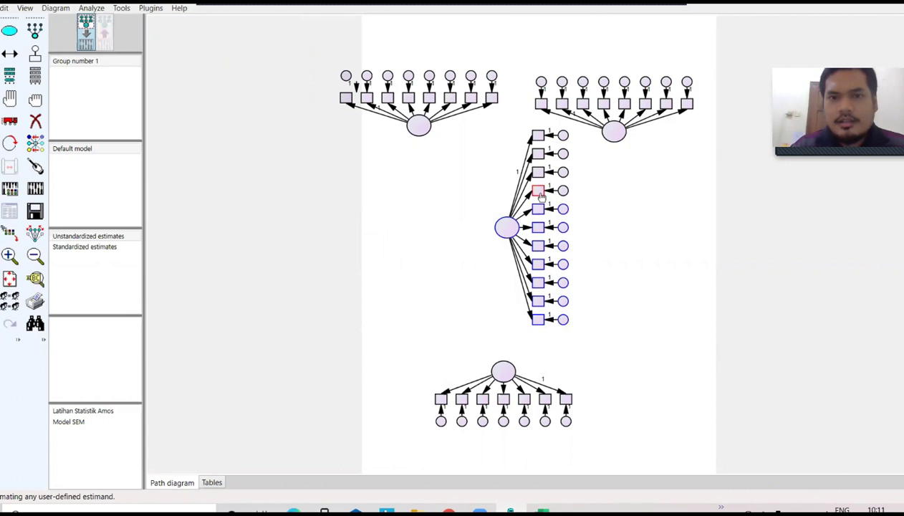
pyautogui.click(563, 190)
pyautogui.click(563, 172)
pyautogui.click(537, 172)
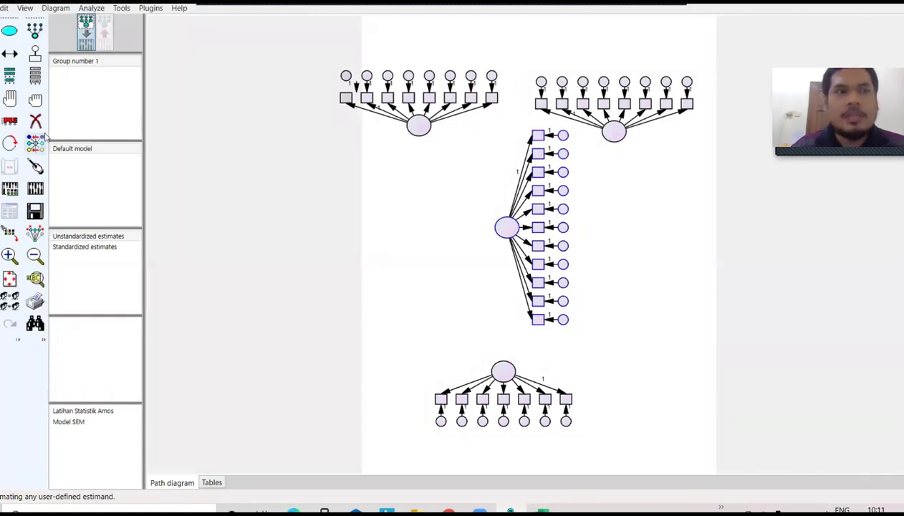
pyautogui.click(10, 121)
pyautogui.moveTo(513, 239); pyautogui.dragTo(607, 285)
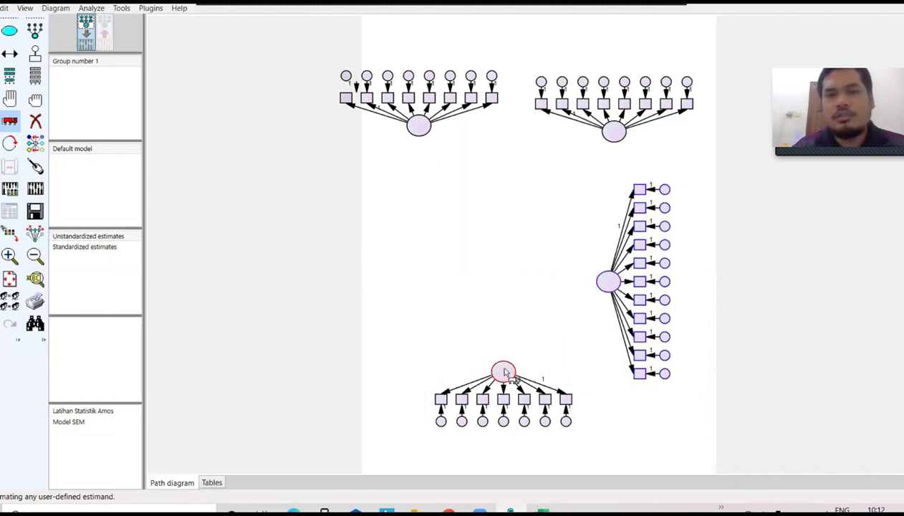
pyautogui.moveTo(611, 289); pyautogui.dragTo(551, 278)
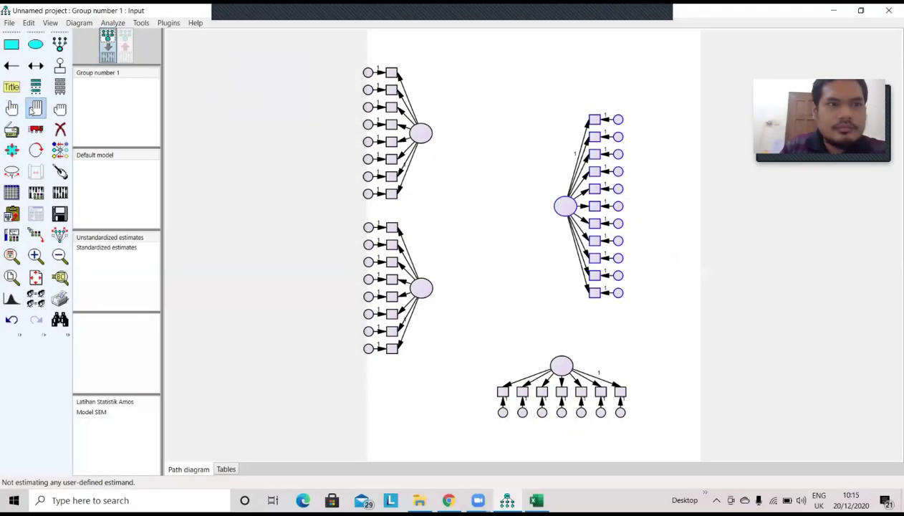
pyautogui.click(35, 108)
pyautogui.click(59, 108)
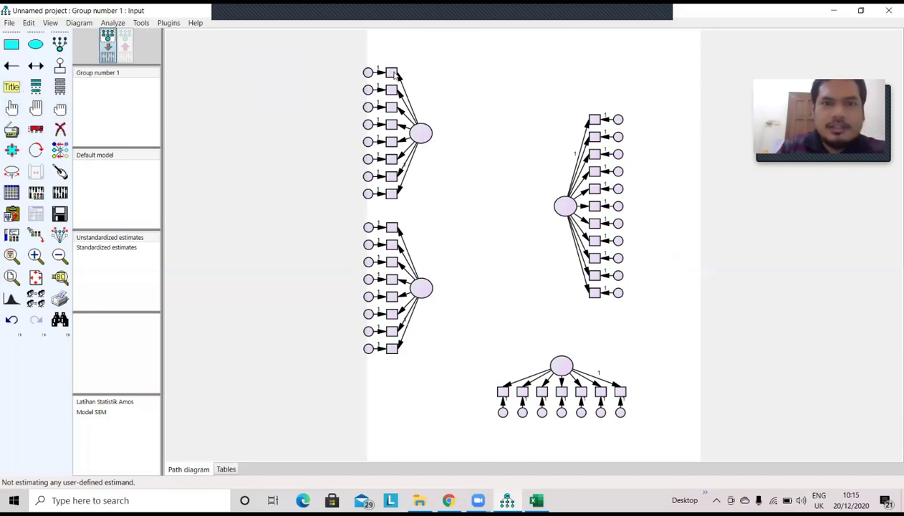
# Step: Name the upper eight-indicator latent variable CC and the lower eight-indicator latent variable AC
pyautogui.hotkey('ctrl', 'o')
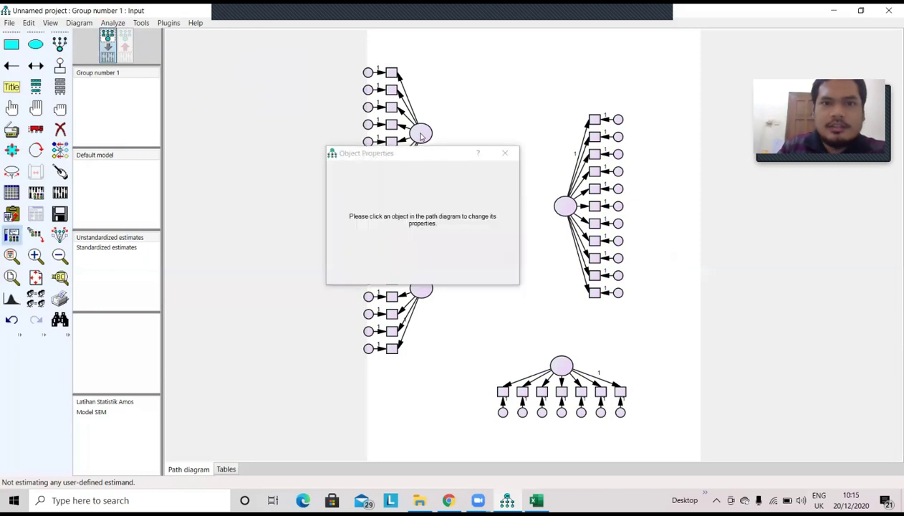
pyautogui.click(505, 152)
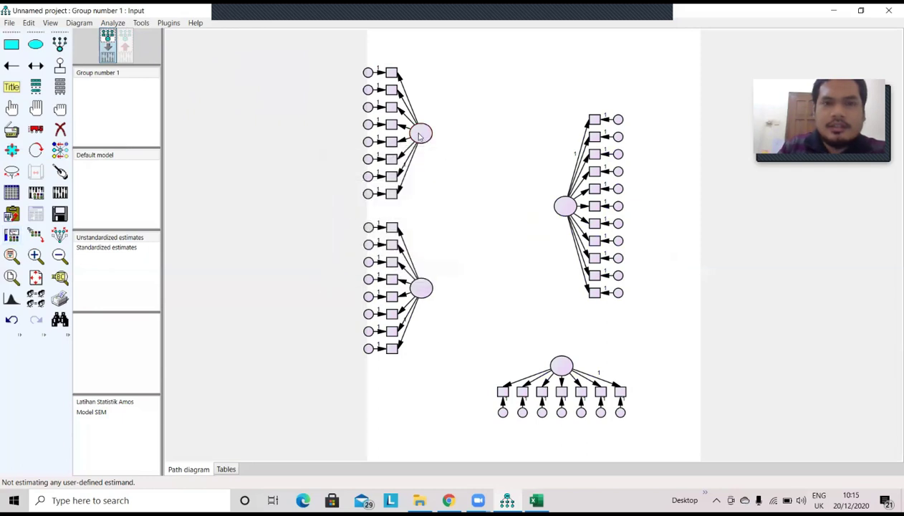
pyautogui.hotkey('ctrl', 'o')
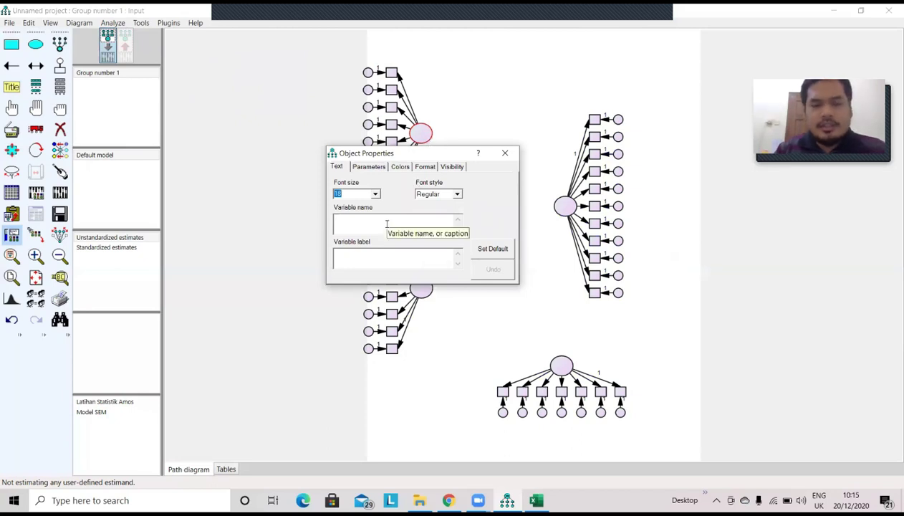
pyautogui.write('CC')
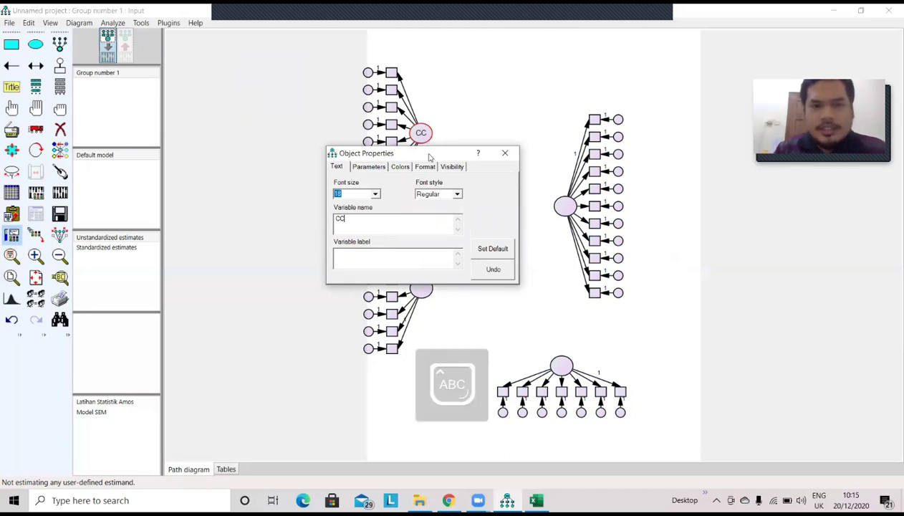
pyautogui.click(504, 154)
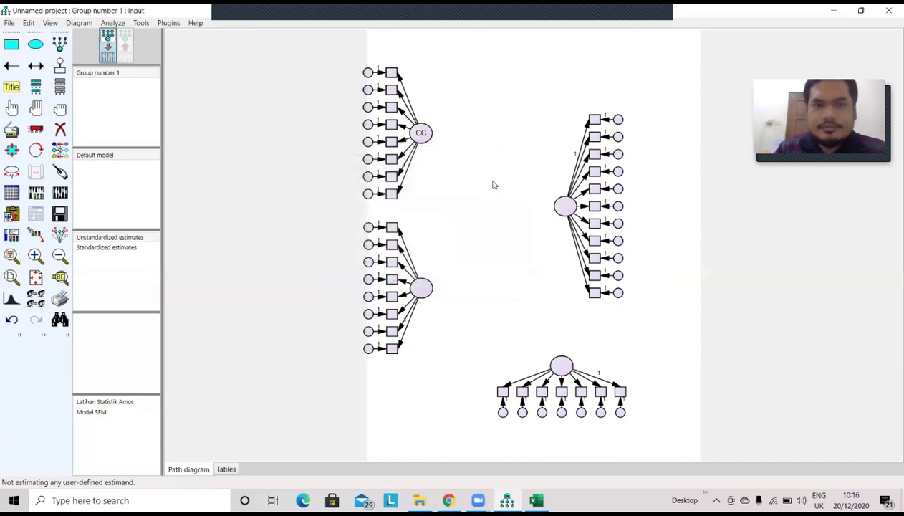
pyautogui.doubleClick(423, 290)
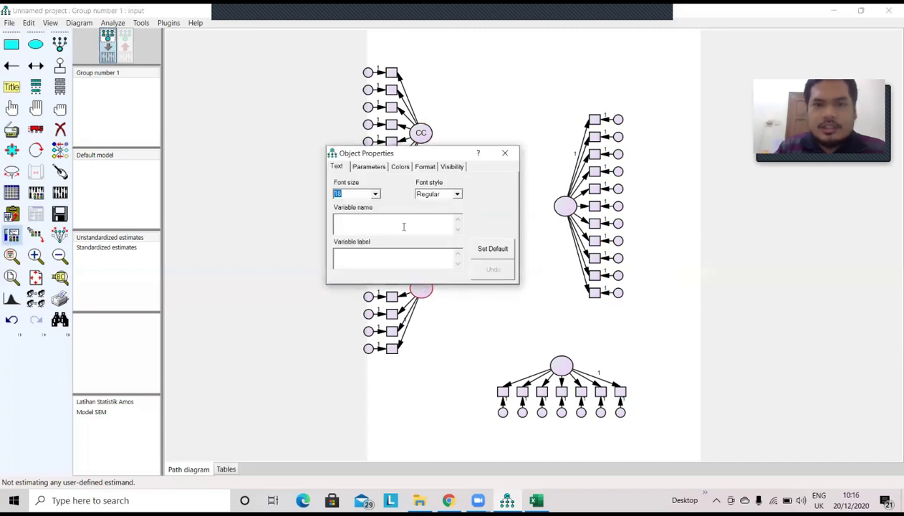
pyautogui.write('AC')
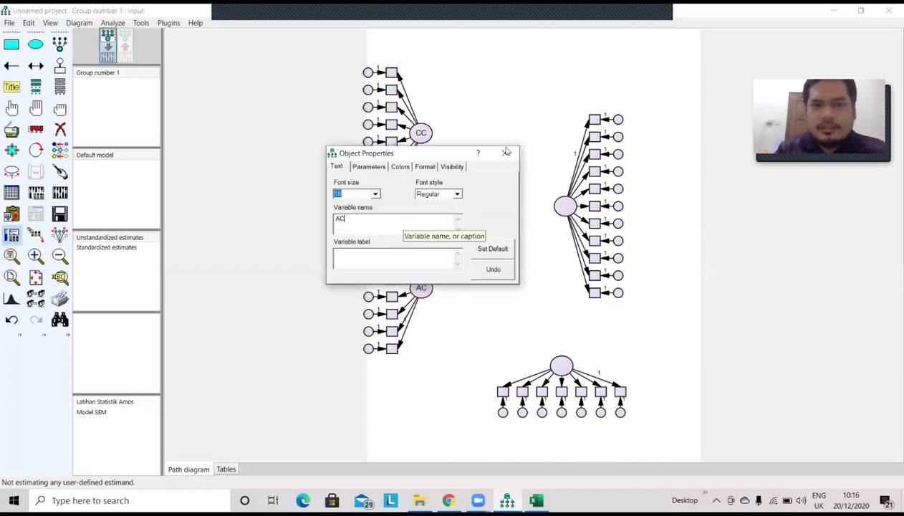
pyautogui.click(505, 152)
# Step: Name the eleven-indicator latent variable BC and the seven-indicator latent variable LO
pyautogui.doubleClick(563, 208)
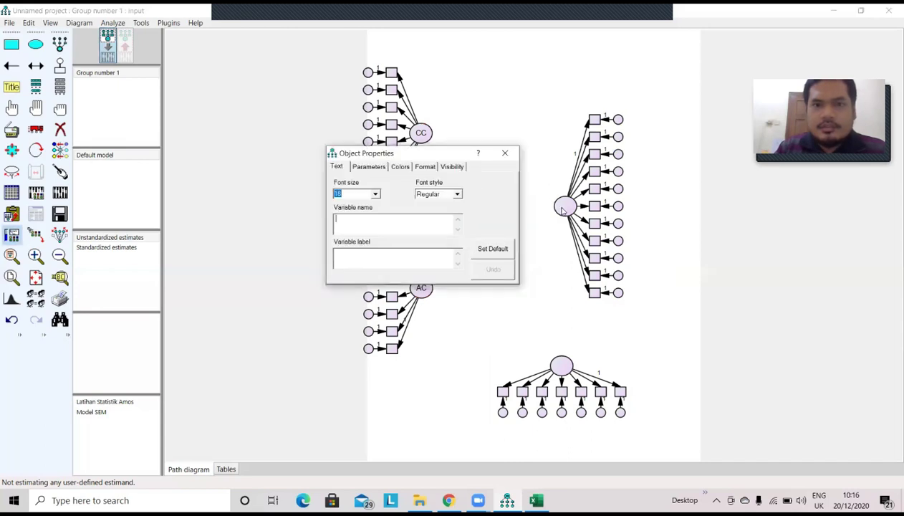
pyautogui.write('BC')
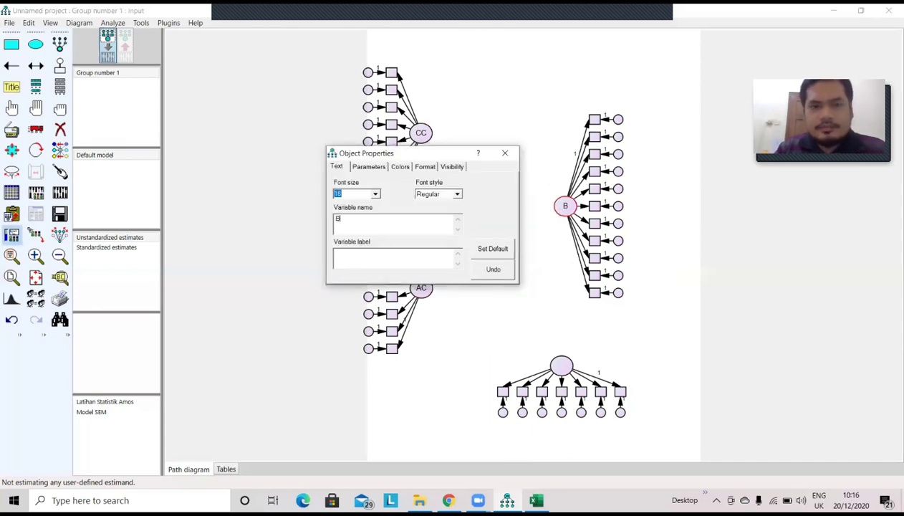
pyautogui.click(505, 153)
pyautogui.doubleClick(563, 366)
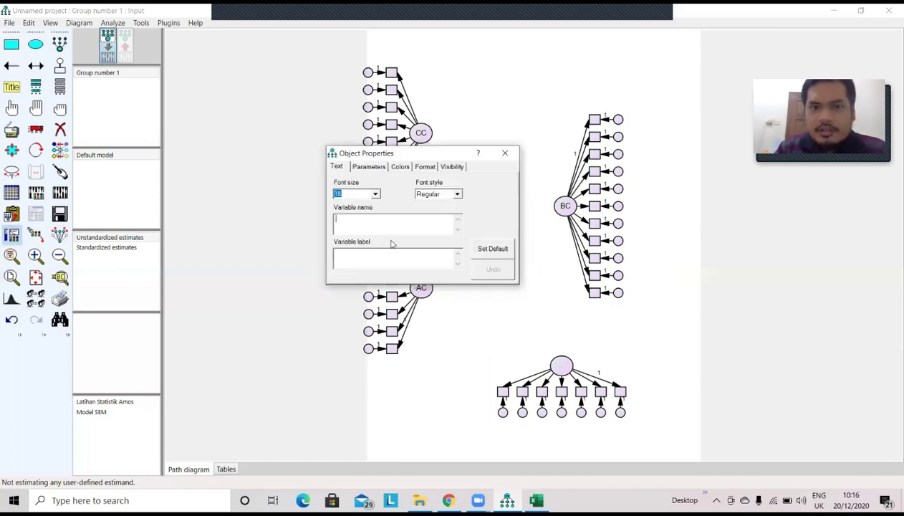
pyautogui.write('LO')
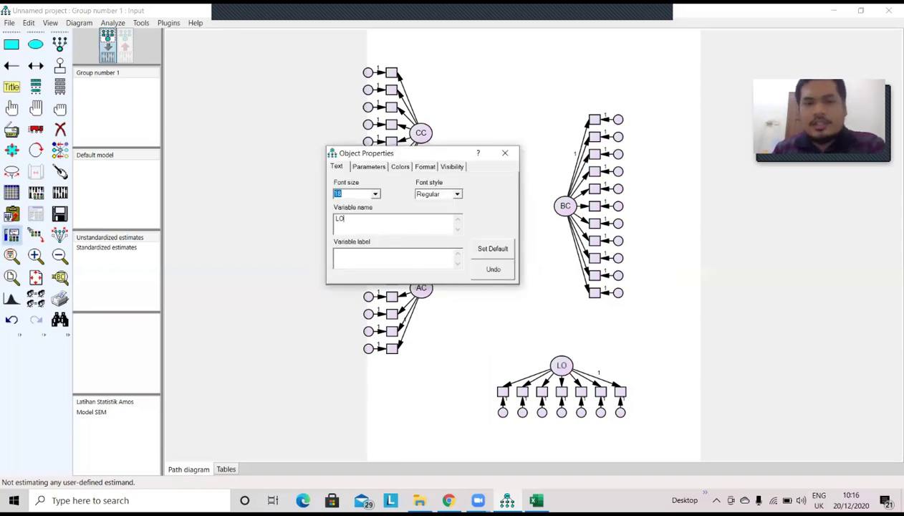
pyautogui.click(505, 152)
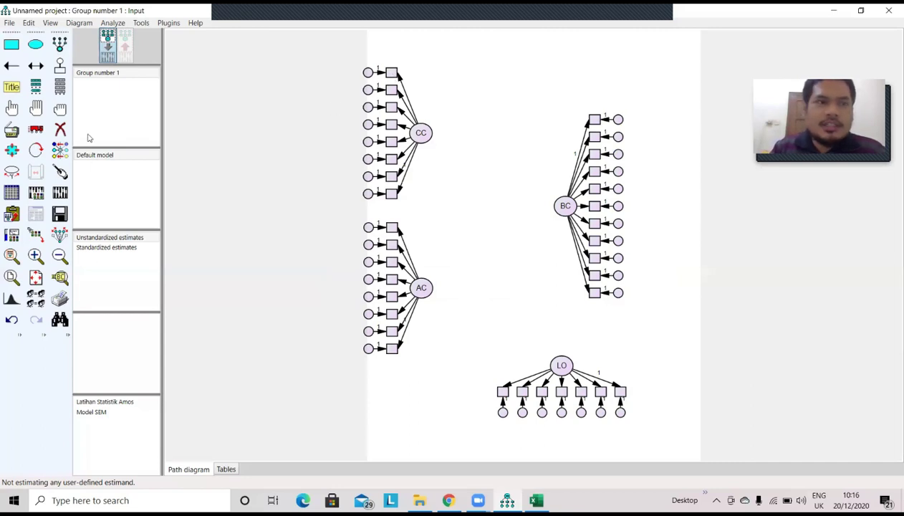
# Step: Open the list of variables in the dataset and enlarge its window to show more variable names
pyautogui.click(60, 87)
pyautogui.click(61, 87)
pyautogui.click(61, 87)
pyautogui.click(60, 88)
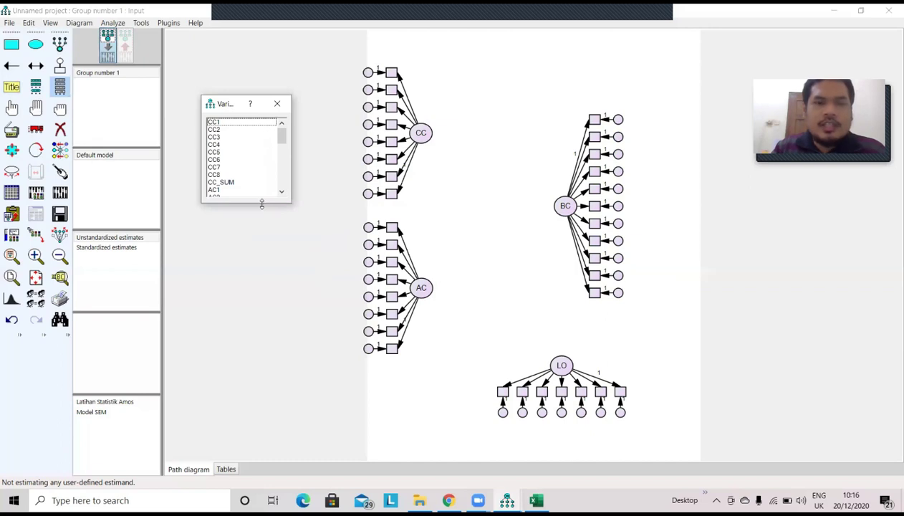
pyautogui.moveTo(262, 203); pyautogui.dragTo(261, 345)
pyautogui.moveTo(291, 301); pyautogui.dragTo(326, 301)
pyautogui.moveTo(316, 242); pyautogui.dragTo(320, 143)
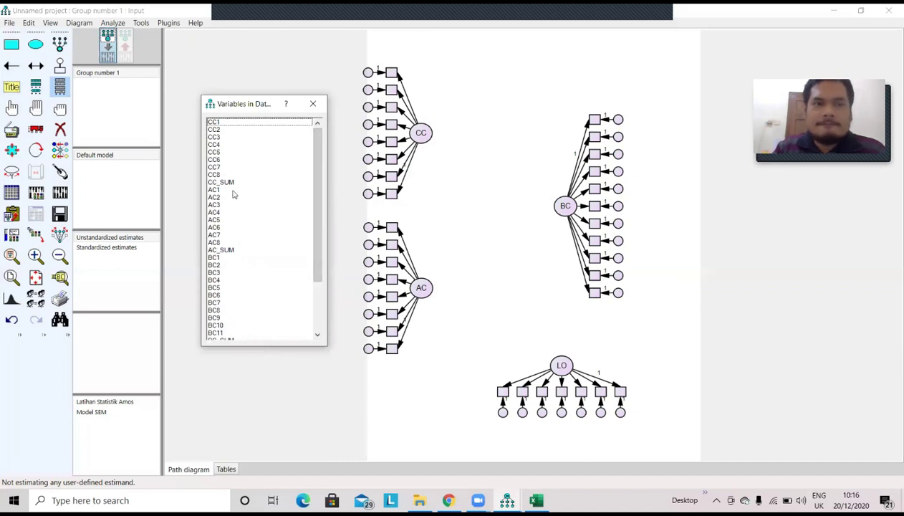
# Step: Assign the dataset variables CC1 to CC8, in order from top to bottom, to the indicator boxes of CC
pyautogui.click(217, 122)
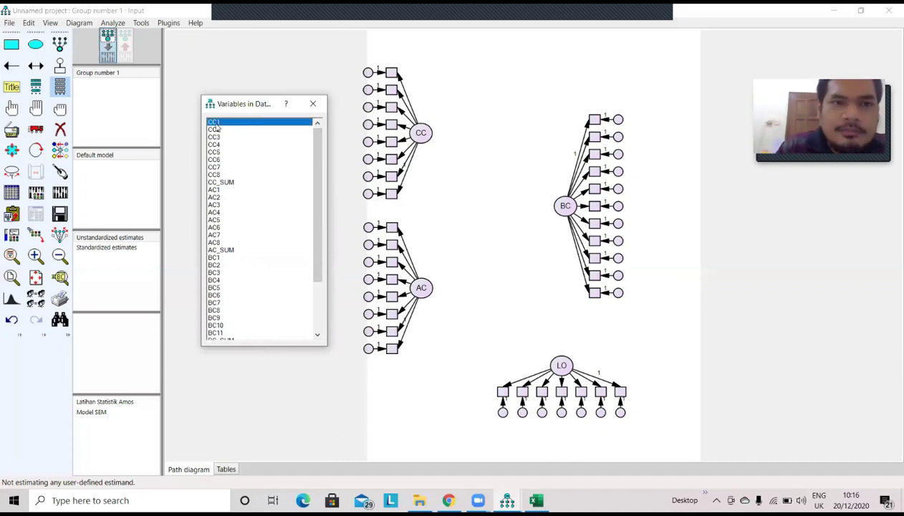
pyautogui.moveTo(392, 75); pyautogui.dragTo(392, 75)
pyautogui.click(214, 130)
pyautogui.moveTo(364, 104); pyautogui.dragTo(391, 90)
pyautogui.moveTo(215, 137); pyautogui.dragTo(391, 108)
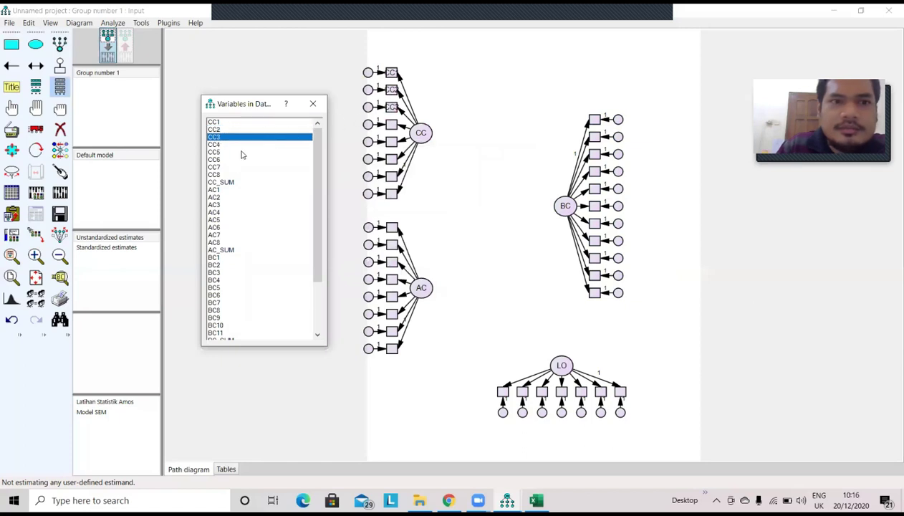
pyautogui.moveTo(218, 146); pyautogui.dragTo(334, 134)
pyautogui.moveTo(391, 132); pyautogui.dragTo(391, 125)
pyautogui.moveTo(214, 152); pyautogui.dragTo(391, 141)
pyautogui.moveTo(217, 159); pyautogui.dragTo(391, 159)
pyautogui.moveTo(215, 167); pyautogui.dragTo(391, 176)
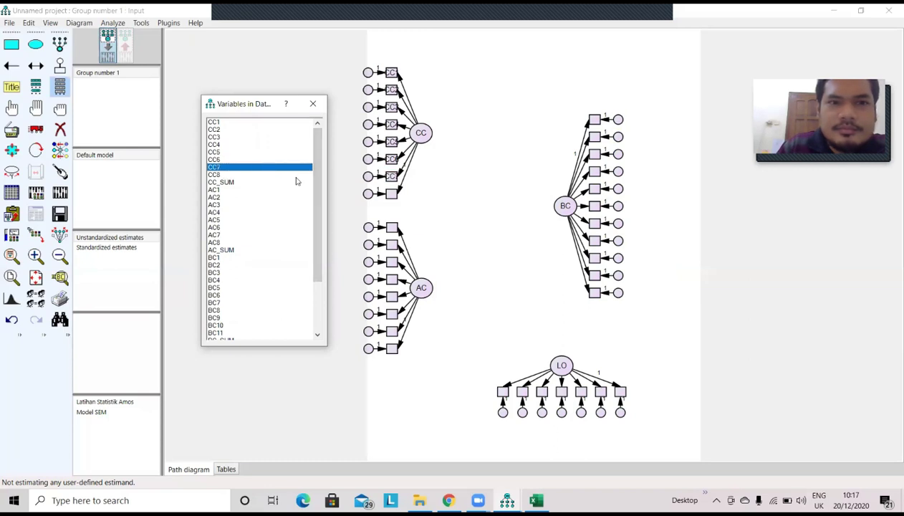
pyautogui.moveTo(212, 176); pyautogui.dragTo(391, 195)
# Step: Assign the dataset variables AC1 to AC8, in order from top to bottom, to the indicator boxes of AC
pyautogui.click(213, 190)
pyautogui.moveTo(213, 192); pyautogui.dragTo(391, 228)
pyautogui.moveTo(214, 197); pyautogui.dragTo(391, 245)
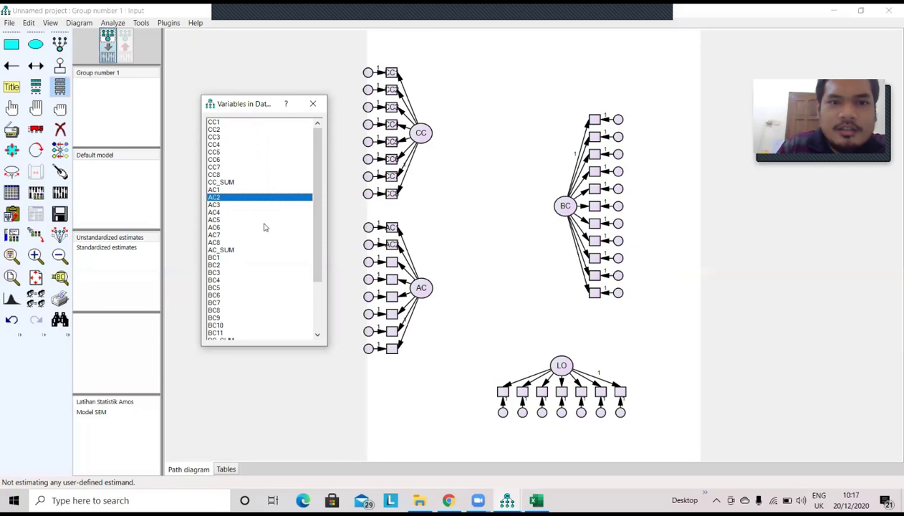
pyautogui.moveTo(215, 204); pyautogui.dragTo(391, 262)
pyautogui.moveTo(214, 213); pyautogui.dragTo(391, 279)
pyautogui.moveTo(215, 220); pyautogui.dragTo(298, 256)
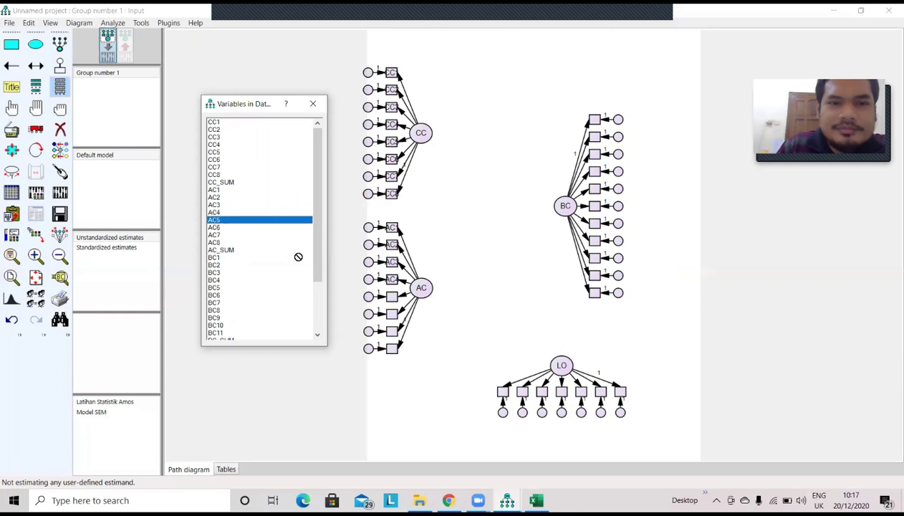
pyautogui.moveTo(394, 302); pyautogui.dragTo(384, 296)
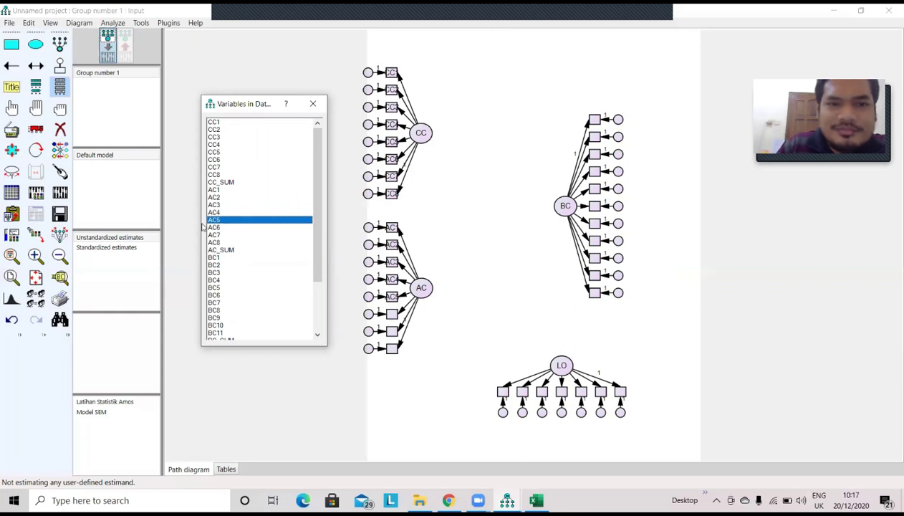
pyautogui.moveTo(214, 228); pyautogui.dragTo(391, 313)
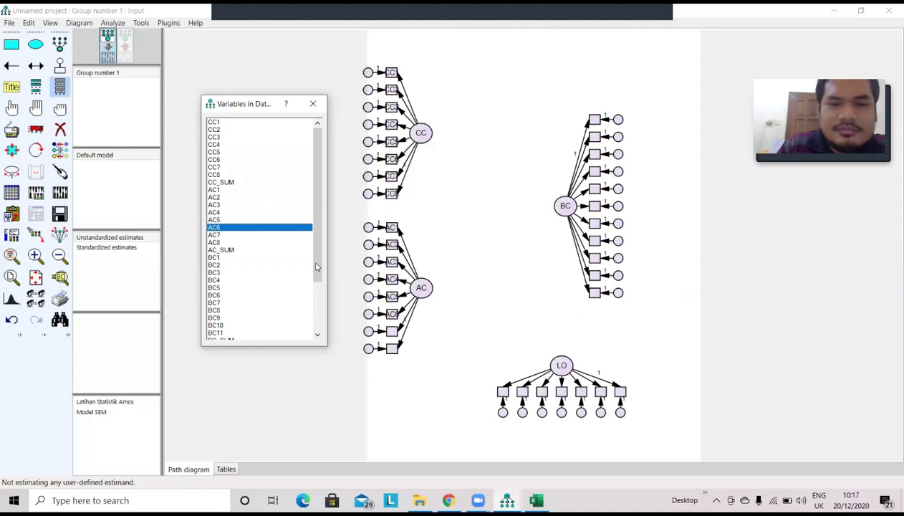
pyautogui.moveTo(214, 235); pyautogui.dragTo(391, 330)
pyautogui.moveTo(214, 242); pyautogui.dragTo(391, 348)
# Step: Assign the dataset variables BC1 to BC11, in order from top to bottom, to the indicator boxes of BC
pyautogui.moveTo(215, 257); pyautogui.dragTo(594, 126)
pyautogui.moveTo(213, 265); pyautogui.dragTo(594, 136)
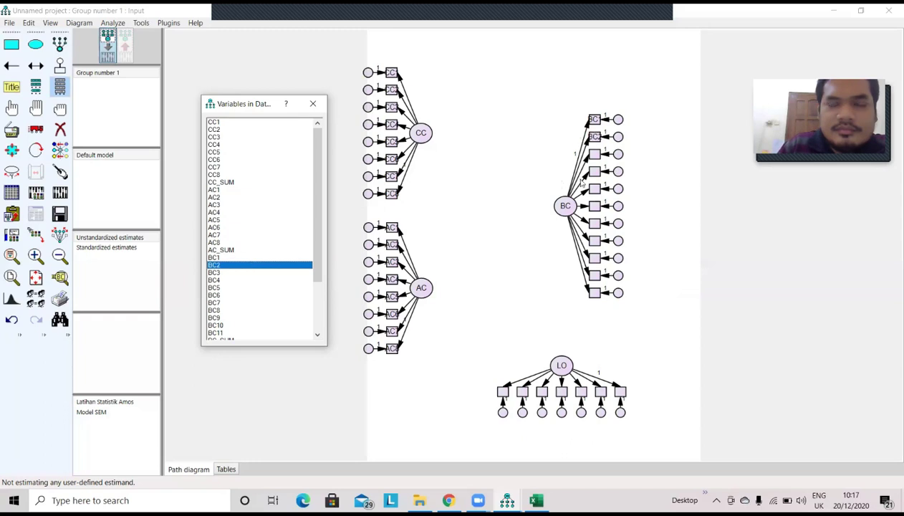
pyautogui.moveTo(215, 272); pyautogui.dragTo(591, 155)
pyautogui.moveTo(213, 280); pyautogui.dragTo(596, 172)
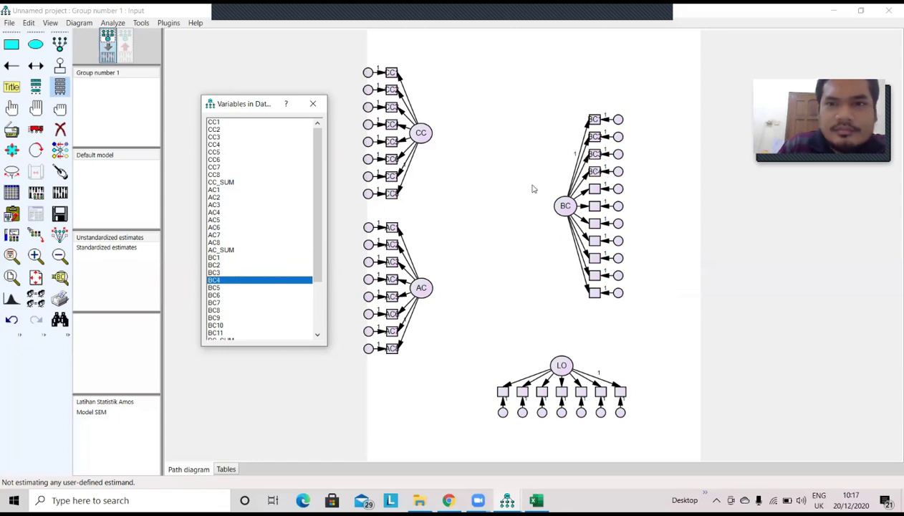
pyautogui.moveTo(214, 287); pyautogui.dragTo(595, 191)
pyautogui.moveTo(214, 298); pyautogui.dragTo(590, 208)
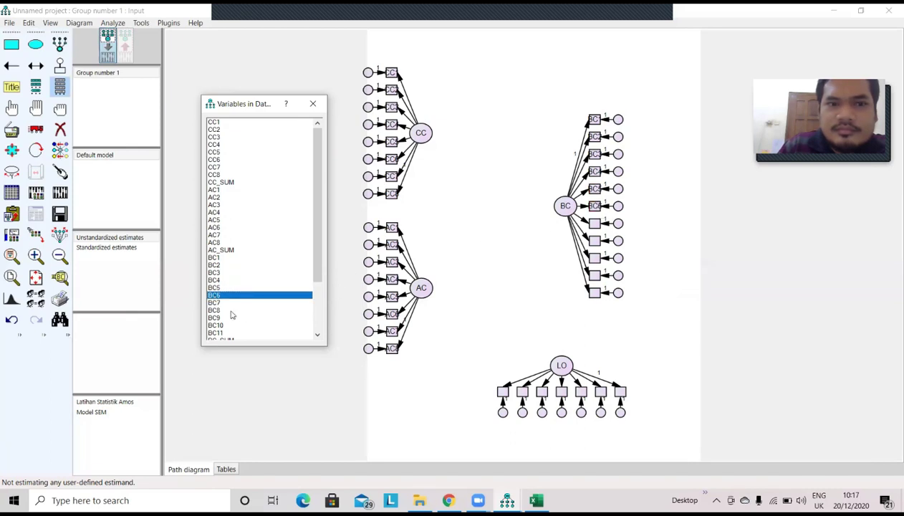
pyautogui.moveTo(214, 306); pyautogui.dragTo(475, 255)
pyautogui.moveTo(597, 227); pyautogui.dragTo(595, 224)
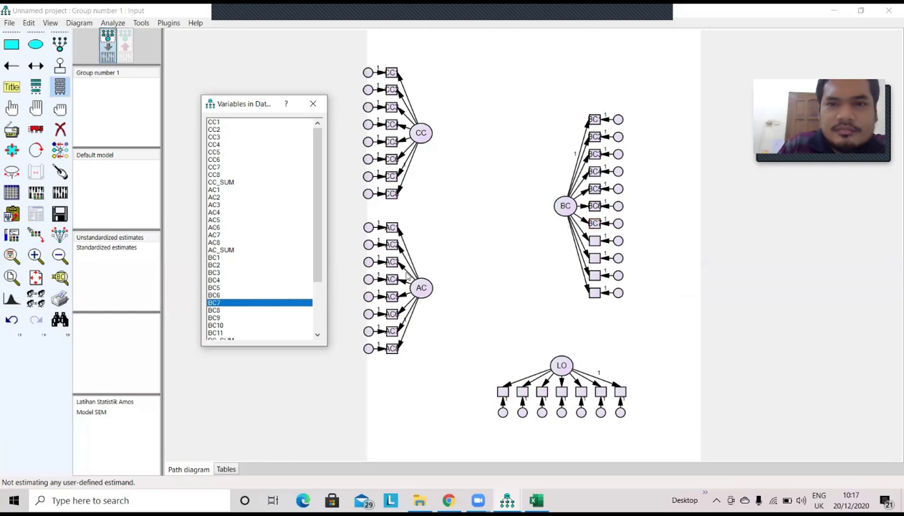
pyautogui.moveTo(215, 311); pyautogui.dragTo(593, 259)
pyautogui.click(216, 318)
pyautogui.moveTo(217, 327); pyautogui.dragTo(593, 281)
pyautogui.moveTo(222, 334); pyautogui.dragTo(594, 294)
# Step: Assign the dataset variables LO1 to LO7, in order from left to right, to the indicator boxes of LO, and close the variable list
pyautogui.scroll(-3, 253, 299)
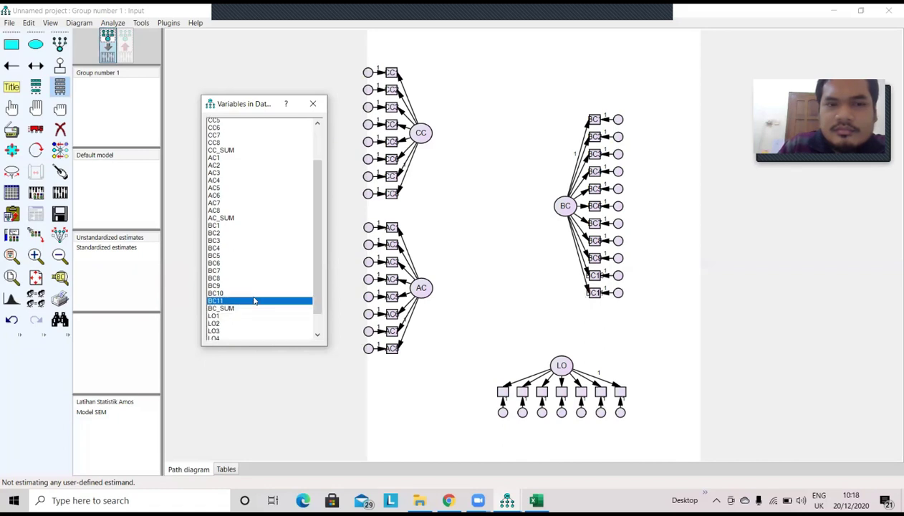
pyautogui.moveTo(214, 280); pyautogui.dragTo(495, 387)
pyautogui.moveTo(214, 287); pyautogui.dragTo(522, 391)
pyautogui.moveTo(222, 298); pyautogui.dragTo(536, 388)
pyautogui.moveTo(215, 302); pyautogui.dragTo(561, 393)
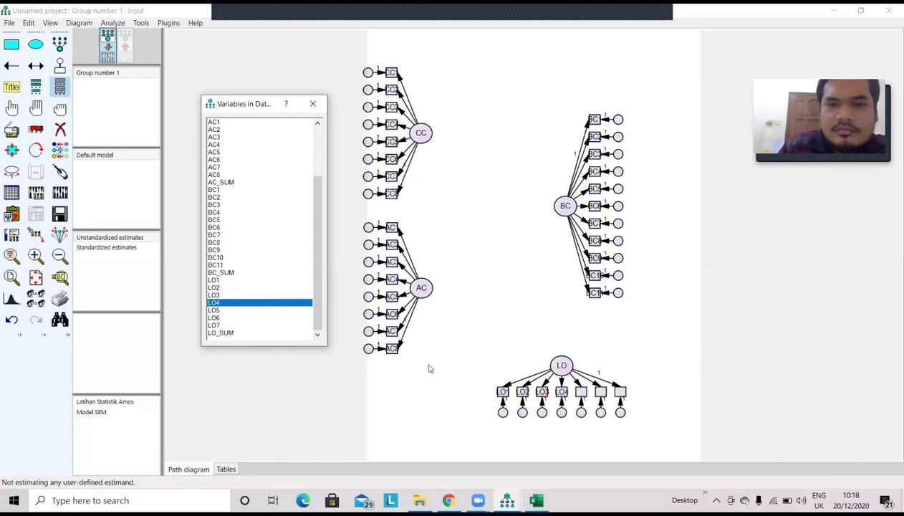
pyautogui.moveTo(210, 310); pyautogui.dragTo(500, 393)
pyautogui.moveTo(585, 398); pyautogui.dragTo(582, 393)
pyautogui.moveTo(215, 318); pyautogui.dragTo(600, 393)
pyautogui.moveTo(212, 327); pyautogui.dragTo(613, 394)
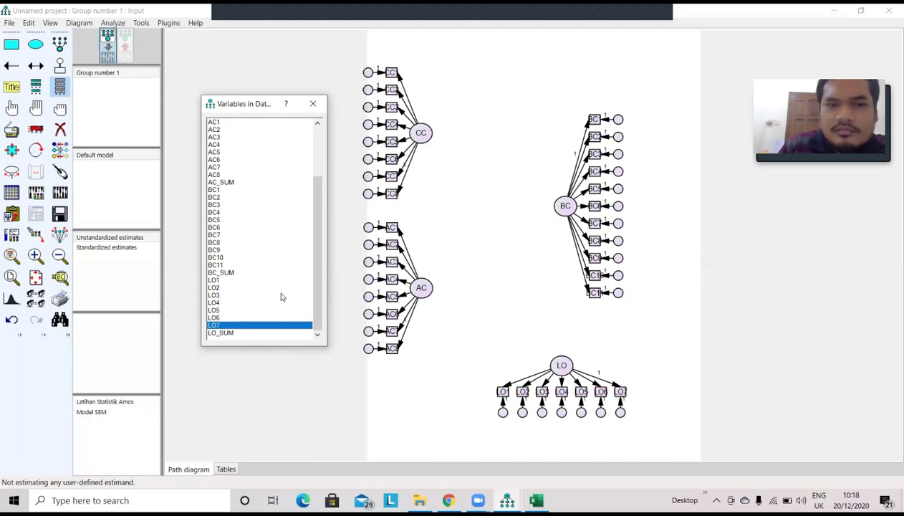
pyautogui.click(314, 106)
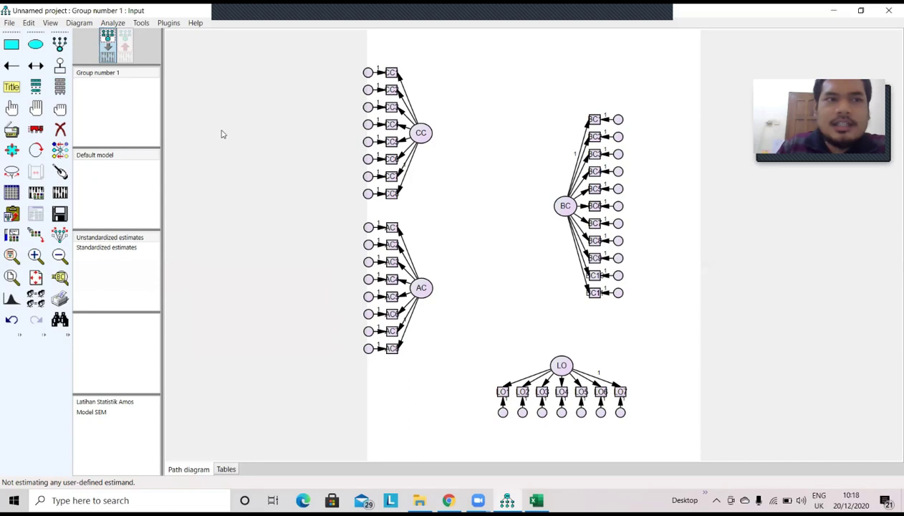
# Step: Draw single-headed paths from CC to BC, from AC to BC and from BC to LO
pyautogui.click(11, 65)
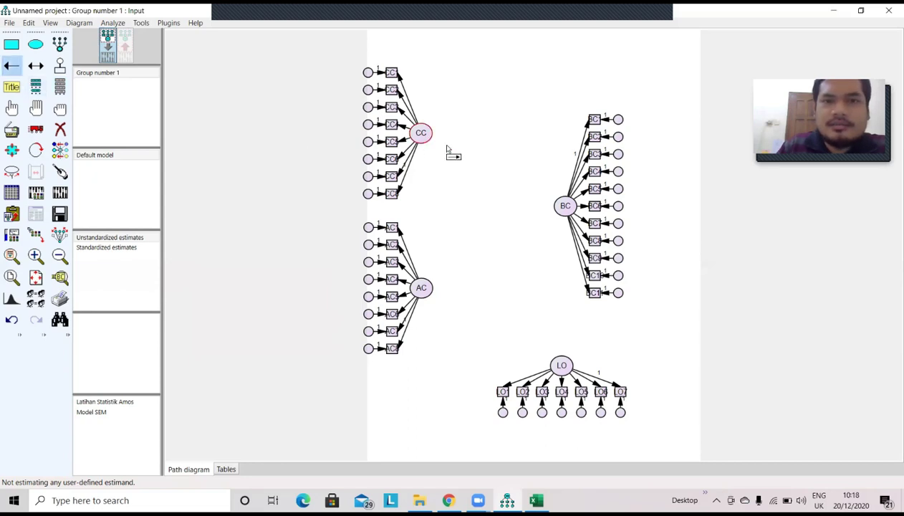
pyautogui.moveTo(429, 144); pyautogui.dragTo(558, 209)
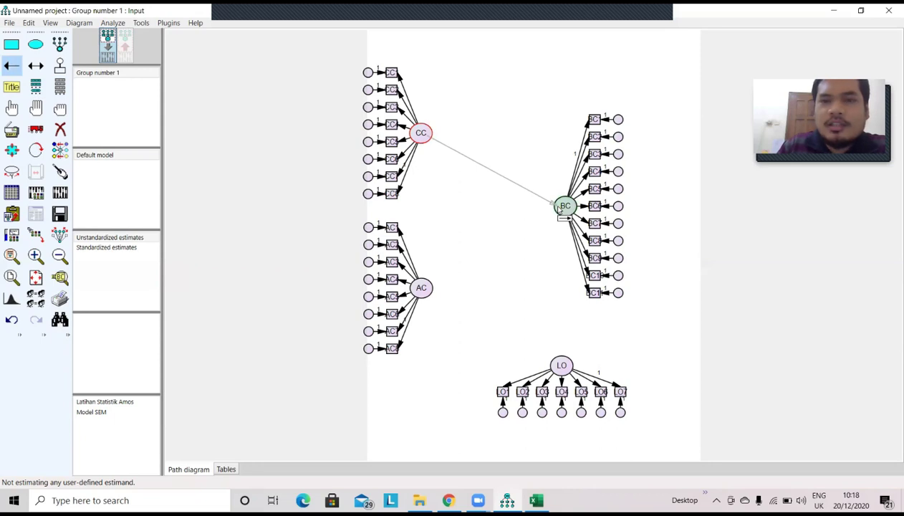
pyautogui.moveTo(561, 209); pyautogui.dragTo(563, 208)
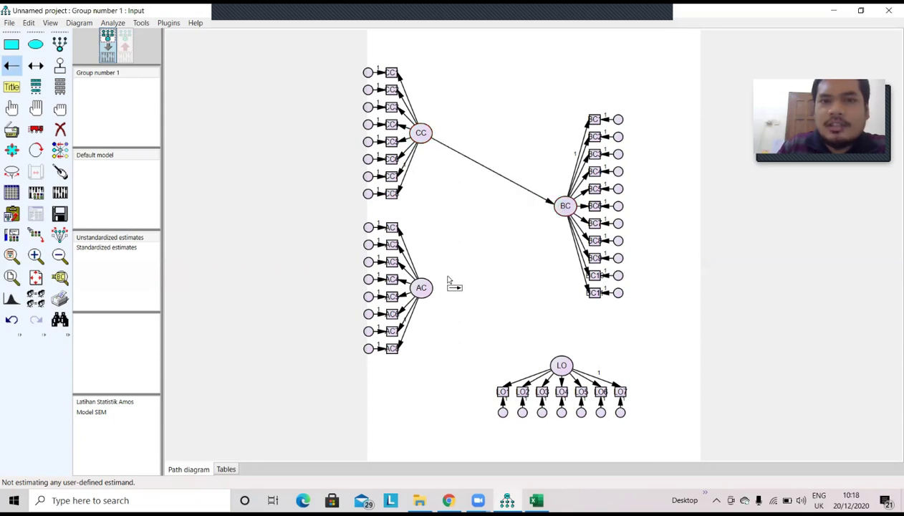
pyautogui.moveTo(441, 285); pyautogui.dragTo(563, 363)
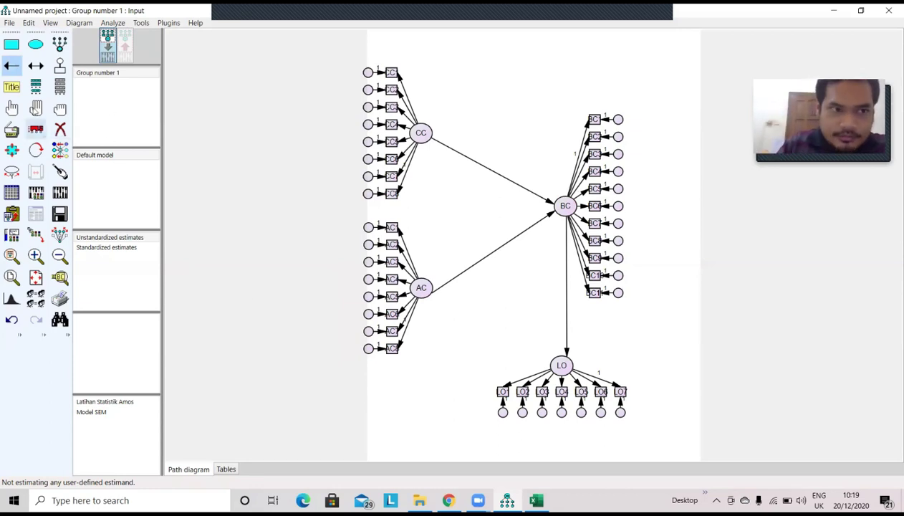
# Step: Add a unique variable to each of the latent variables BC and LO
pyautogui.click(59, 66)
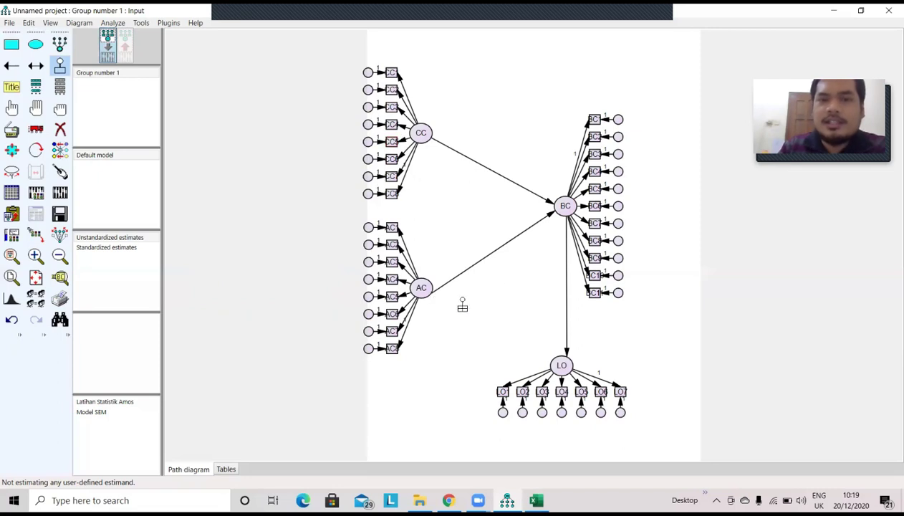
pyautogui.click(564, 206)
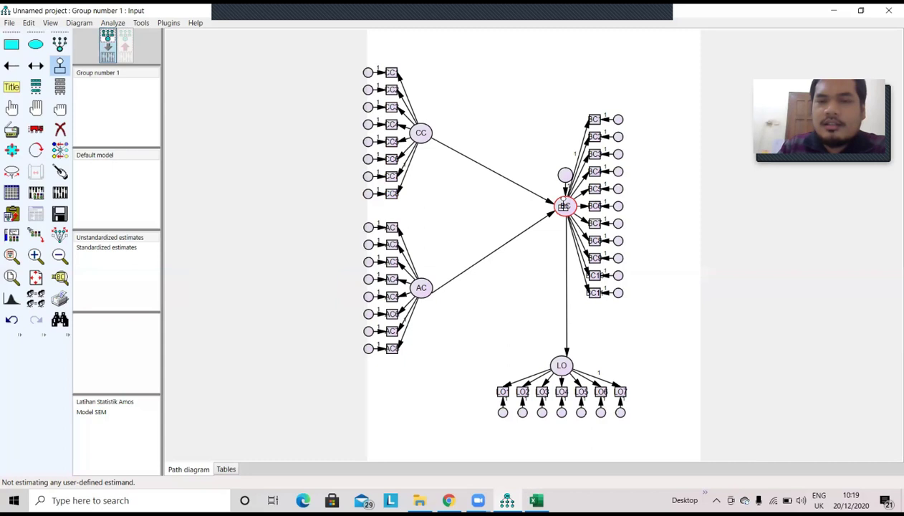
pyautogui.click(561, 365)
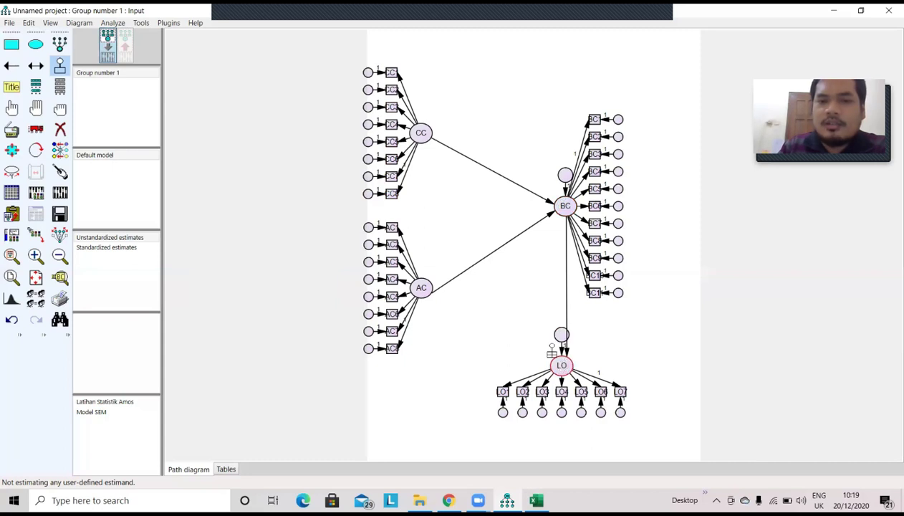
# Step: Move LO's unique variable out to the right of LO and BC's unique variable higher above BC
pyautogui.click(36, 129)
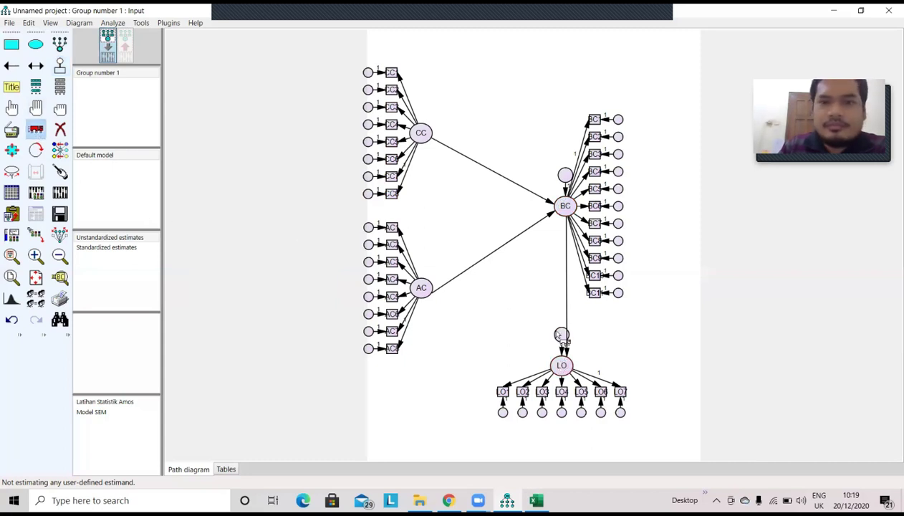
pyautogui.moveTo(558, 335); pyautogui.dragTo(627, 366)
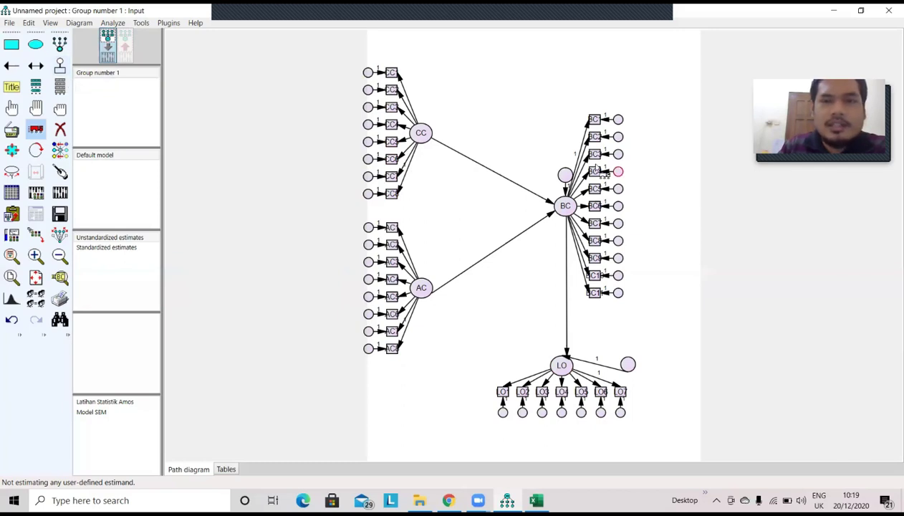
pyautogui.moveTo(565, 175); pyautogui.dragTo(564, 133)
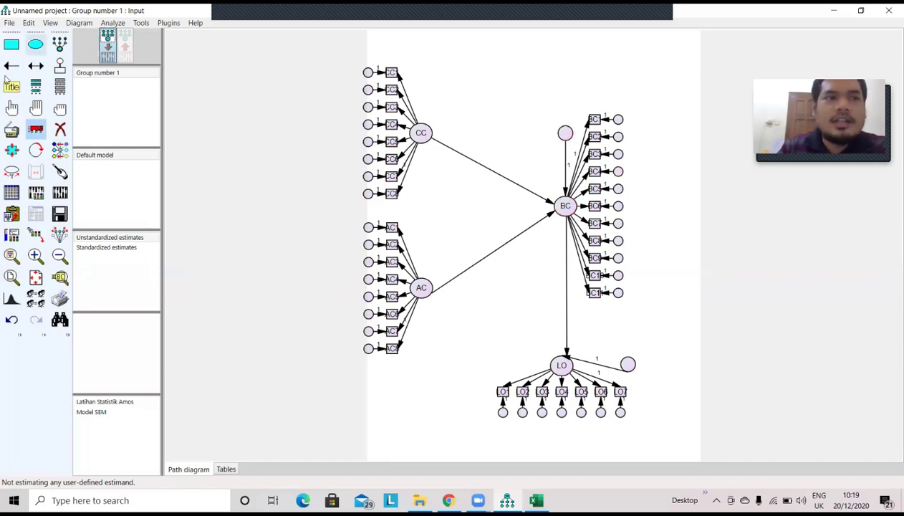
pyautogui.click(36, 130)
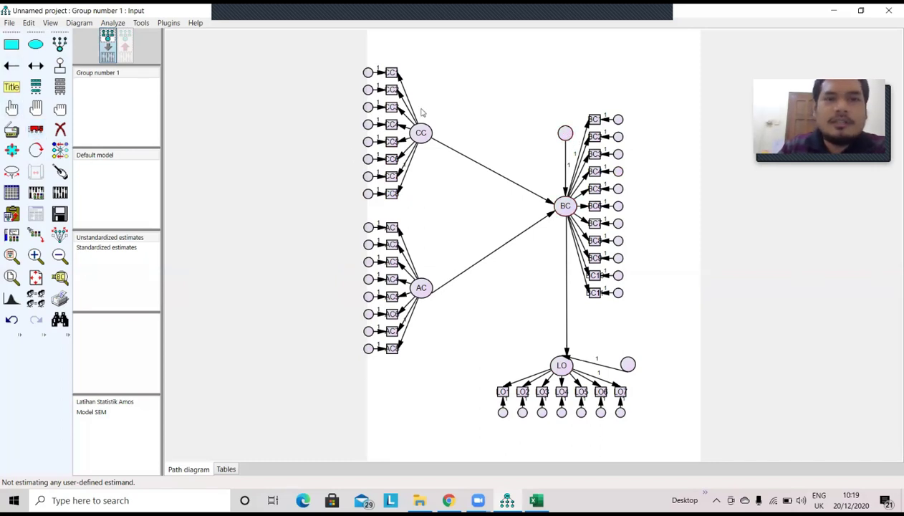
# Step: Name the error term of indicator CC1 e1, in lowercase
pyautogui.doubleClick(370, 74)
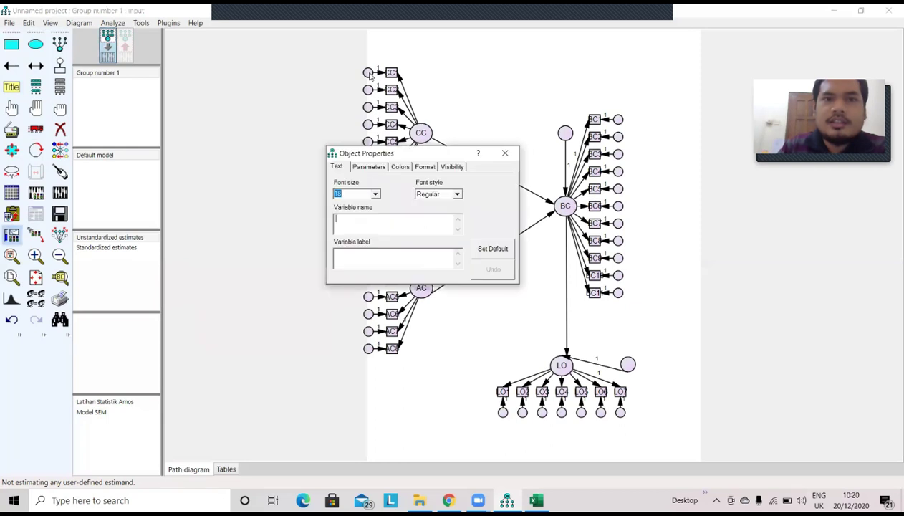
pyautogui.write('E')
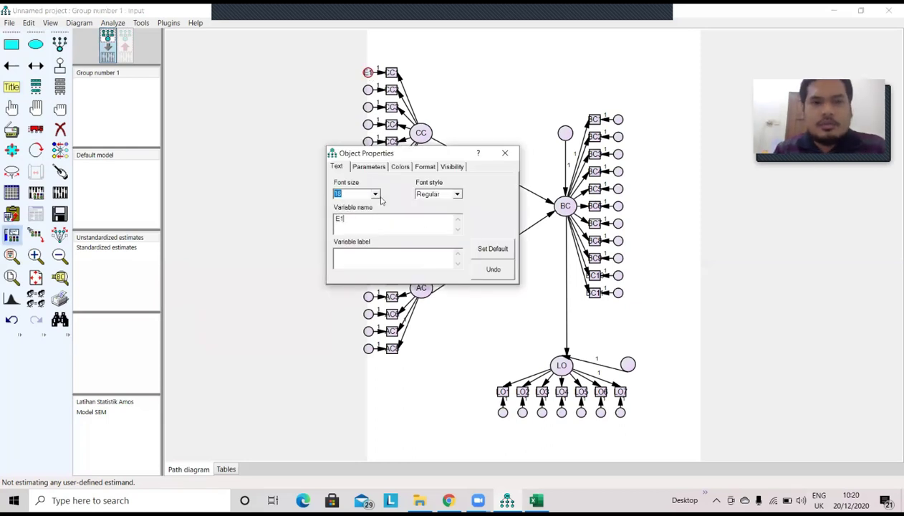
pyautogui.write('1')
pyautogui.press('BackSpace')
pyautogui.press('BackSpace')
pyautogui.write('e1')
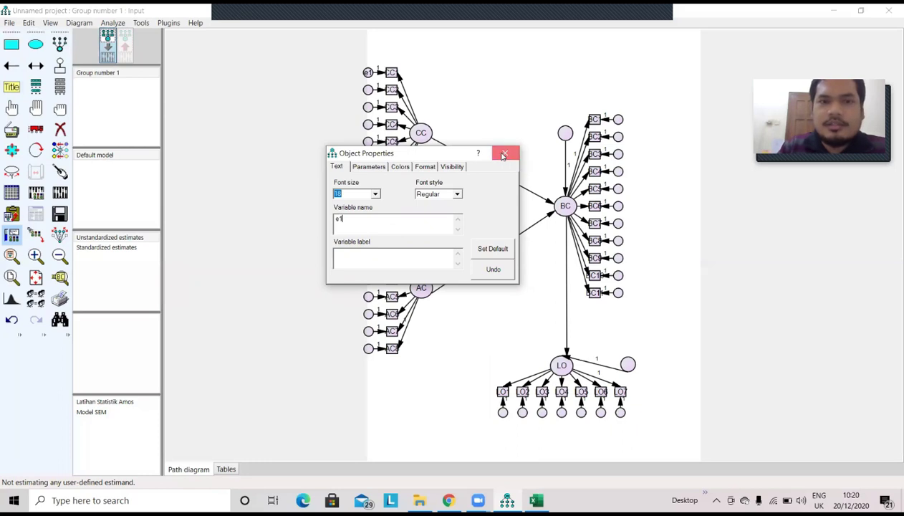
pyautogui.click(508, 153)
# Step: Name the error terms of indicators CC2 and CC3 both e1
pyautogui.doubleClick(369, 92)
pyautogui.write('e1')
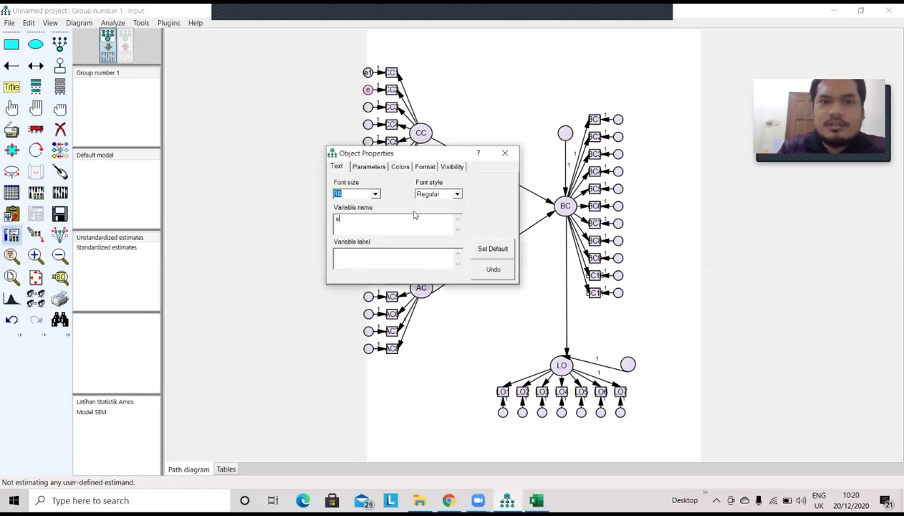
pyautogui.click(505, 153)
pyautogui.doubleClick(367, 107)
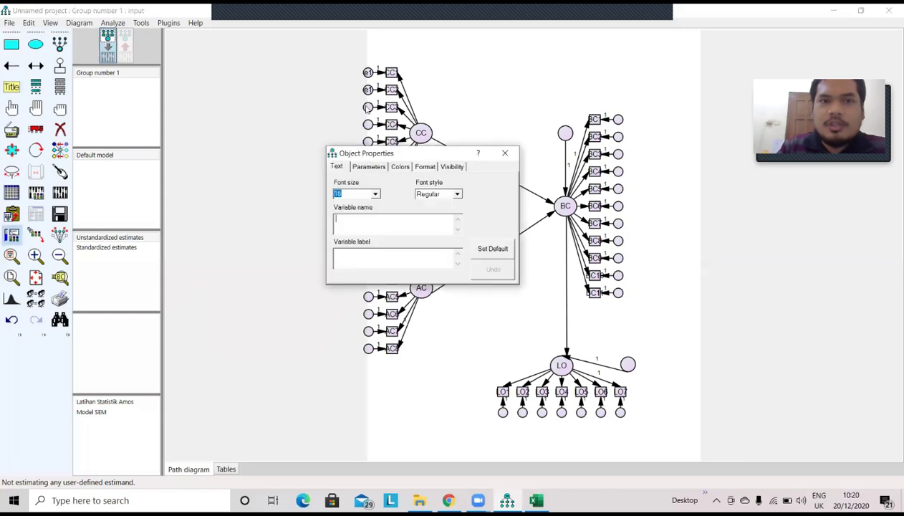
pyautogui.write('e1')
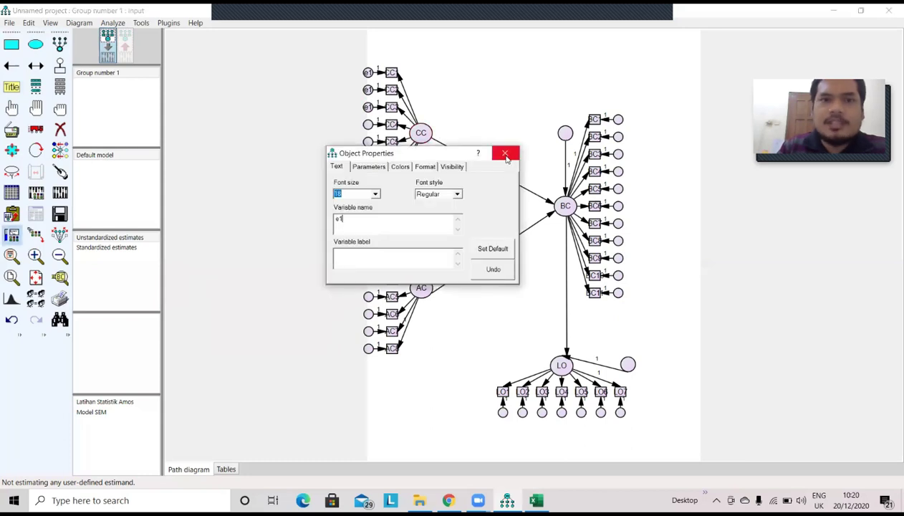
pyautogui.click(505, 153)
# Step: Rename the error term of CC2 as e2 and the error term of CC3 as e3
pyautogui.doubleClick(370, 93)
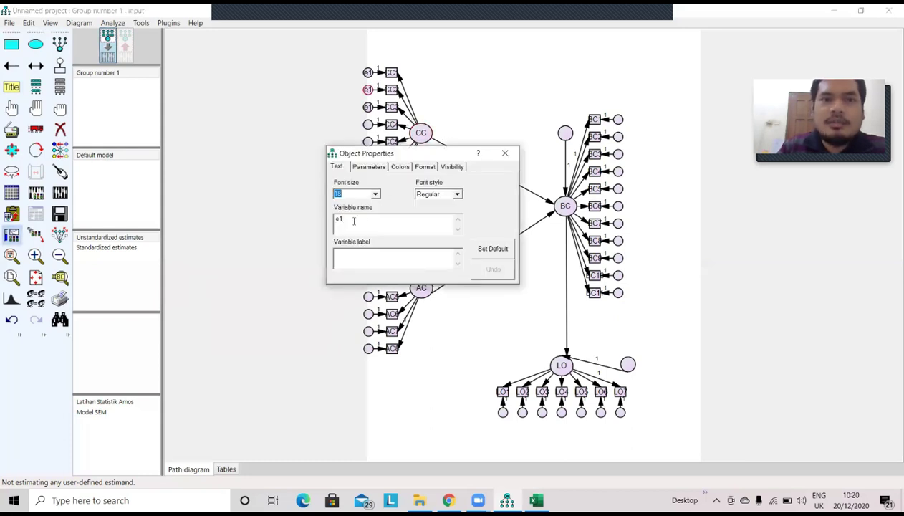
pyautogui.press('BackSpace')
pyautogui.write('2')
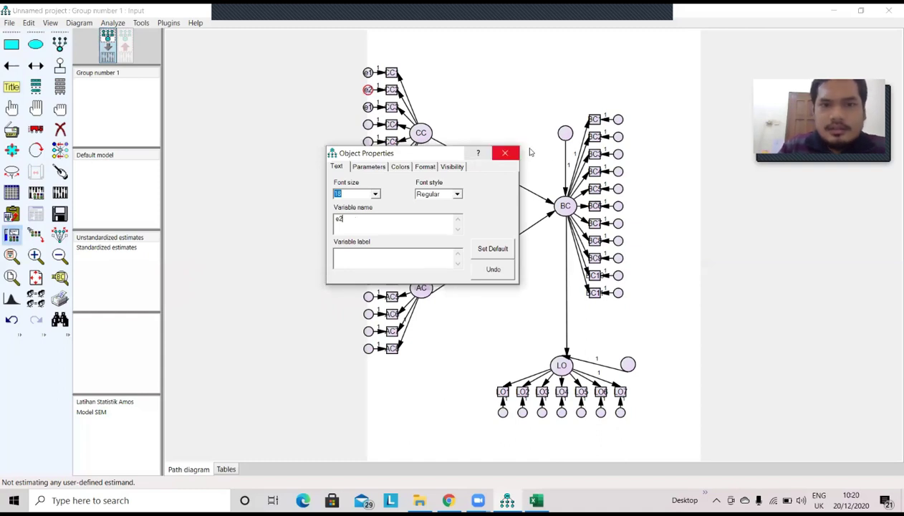
pyautogui.click(506, 154)
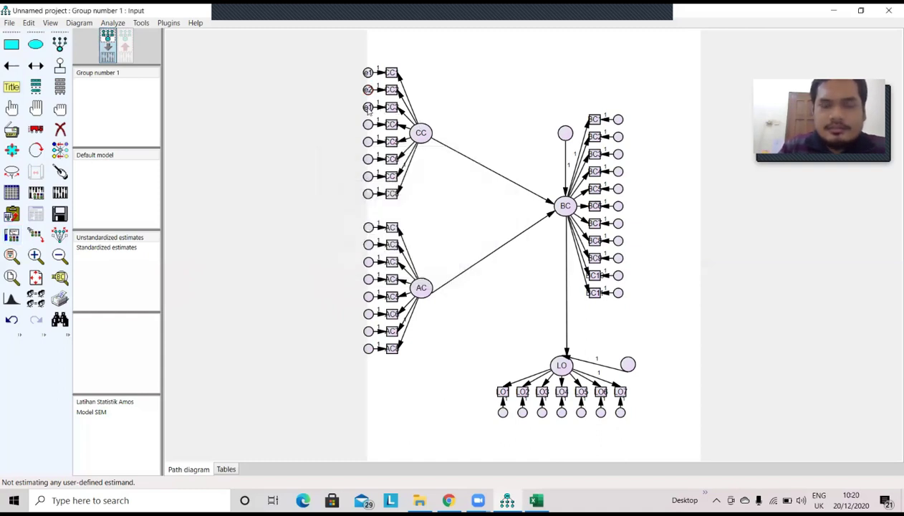
pyautogui.doubleClick(368, 108)
pyautogui.click(356, 217)
pyautogui.press('BackSpace')
pyautogui.write('3')
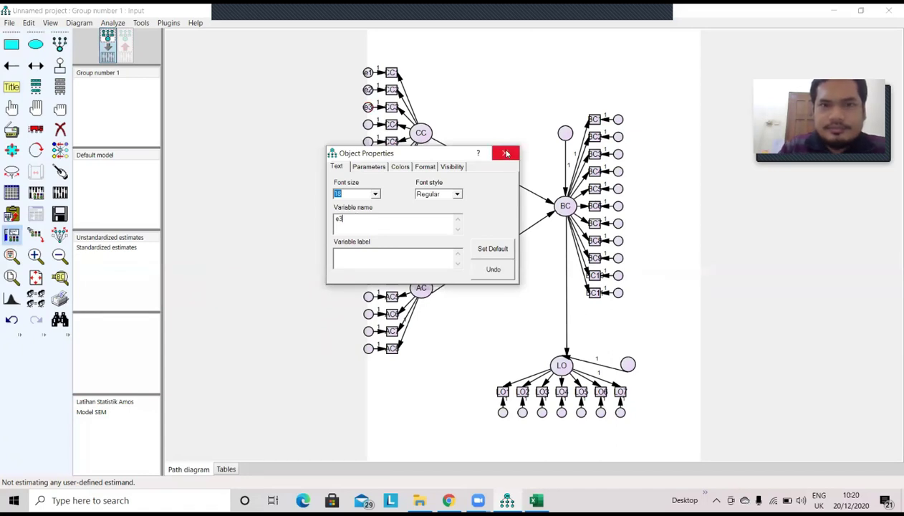
pyautogui.click(505, 154)
# Step: Name the error term of indicator CC4 e4 and the error term of CC5 e5
pyautogui.doubleClick(368, 124)
pyautogui.click(374, 217)
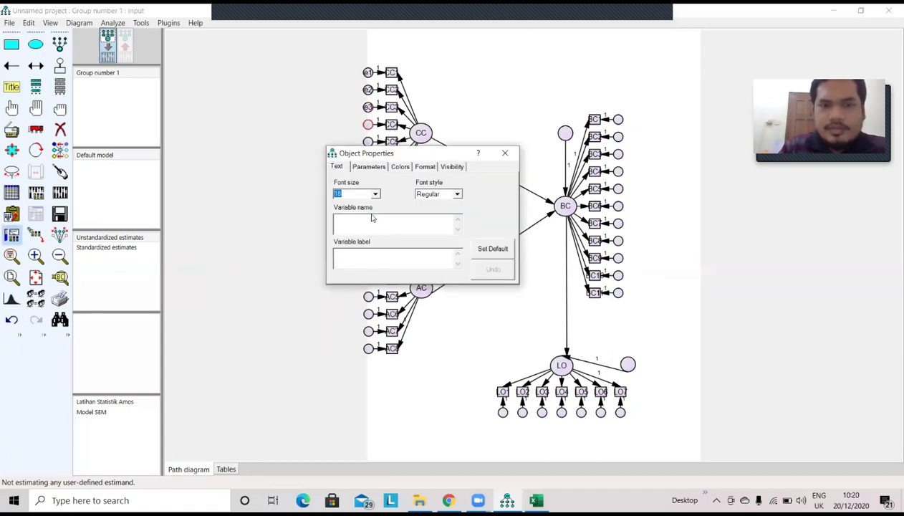
pyautogui.write('e4')
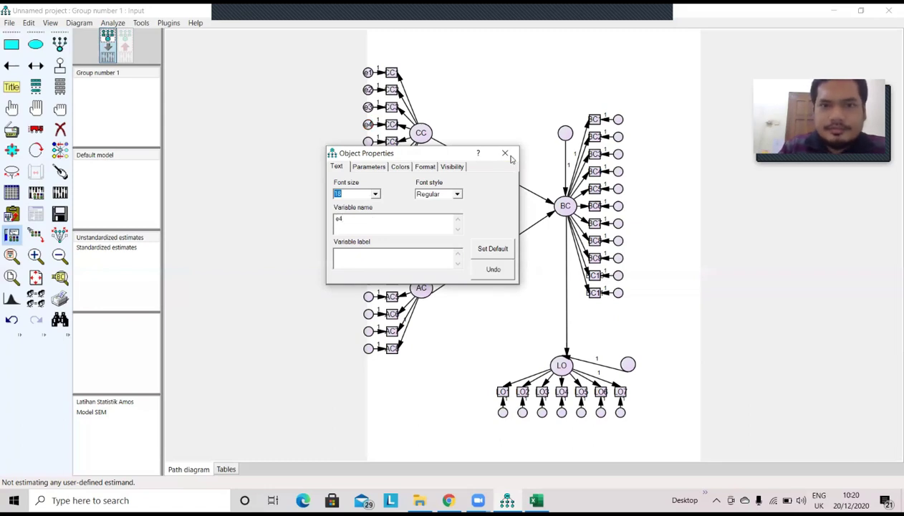
pyautogui.click(505, 153)
pyautogui.doubleClick(369, 142)
pyautogui.write('e5')
pyautogui.click(504, 154)
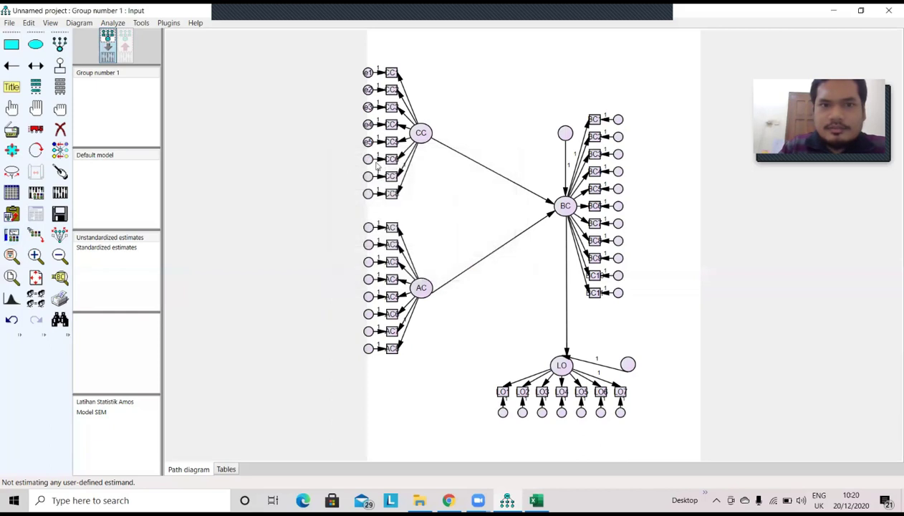
# Step: Name the error terms of indicators CC6, CC7 and CC8 e6, e7 and e8 respectively
pyautogui.doubleClick(368, 159)
pyautogui.write('e6')
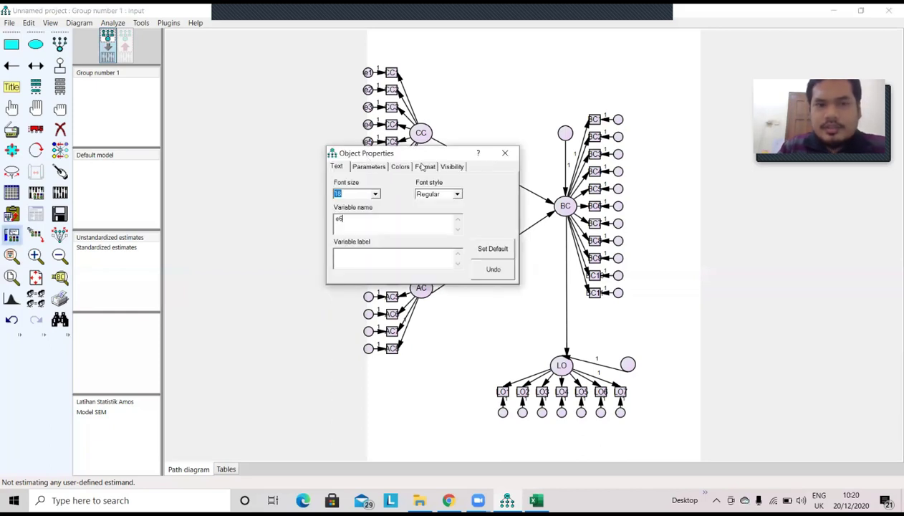
pyautogui.click(504, 152)
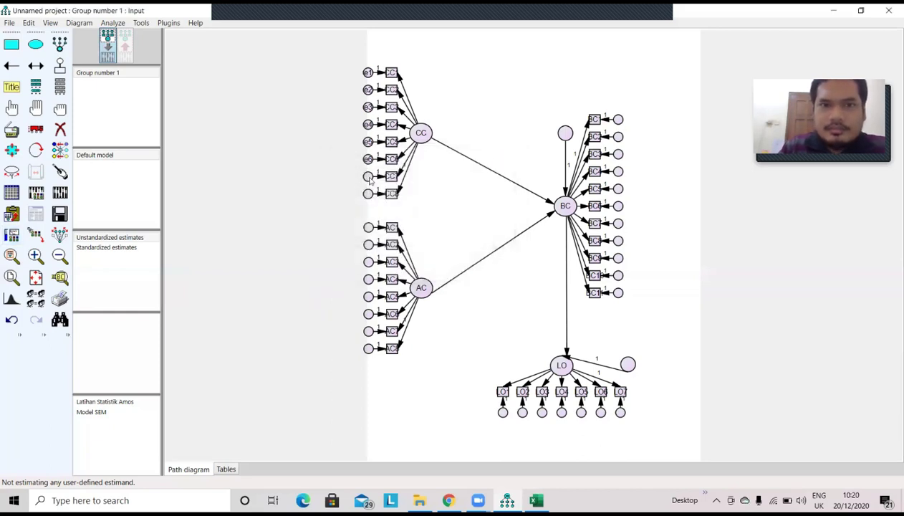
pyautogui.doubleClick(368, 176)
pyautogui.write('e7')
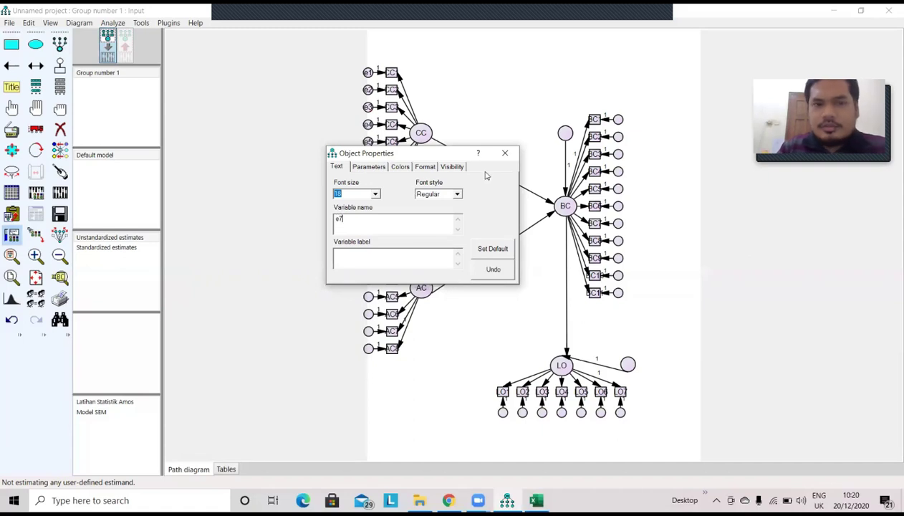
pyautogui.click(504, 152)
pyautogui.doubleClick(371, 200)
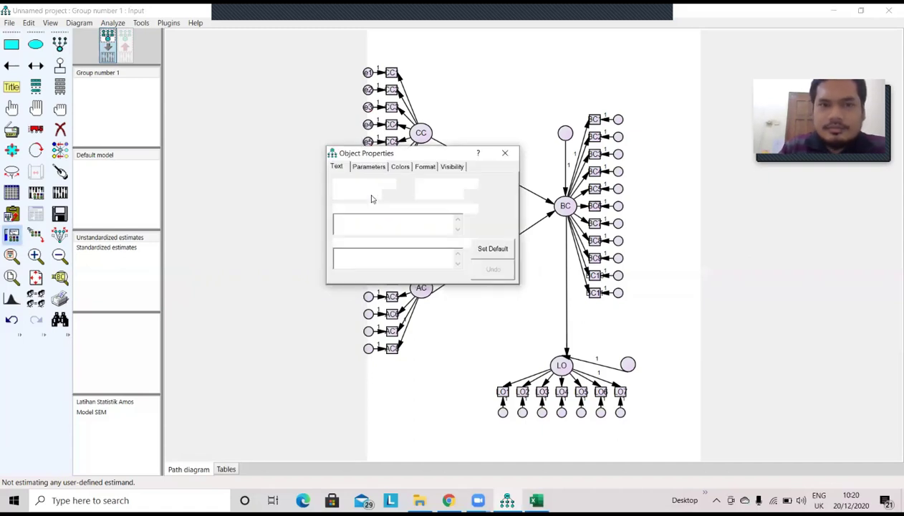
pyautogui.write('e8')
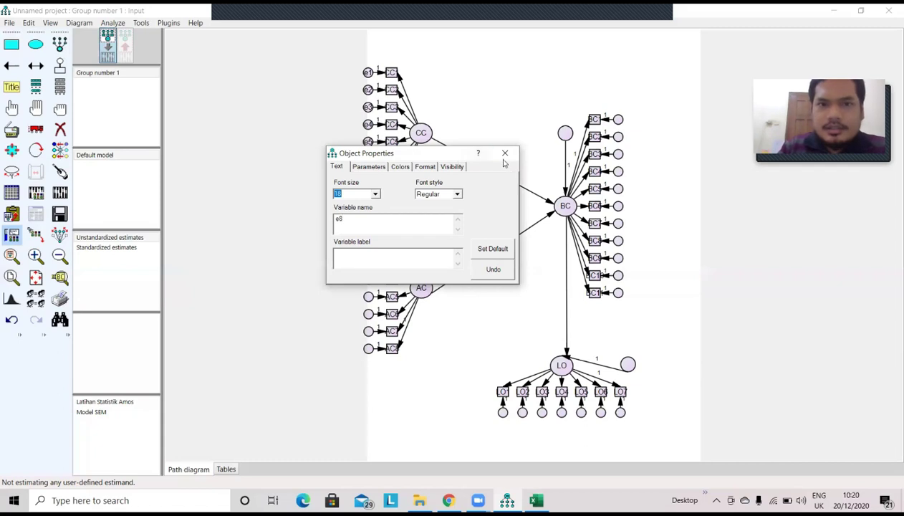
pyautogui.click(504, 153)
# Step: Name the error term of indicator AC1 e9 and the error term of AC2 e10
pyautogui.doubleClick(369, 228)
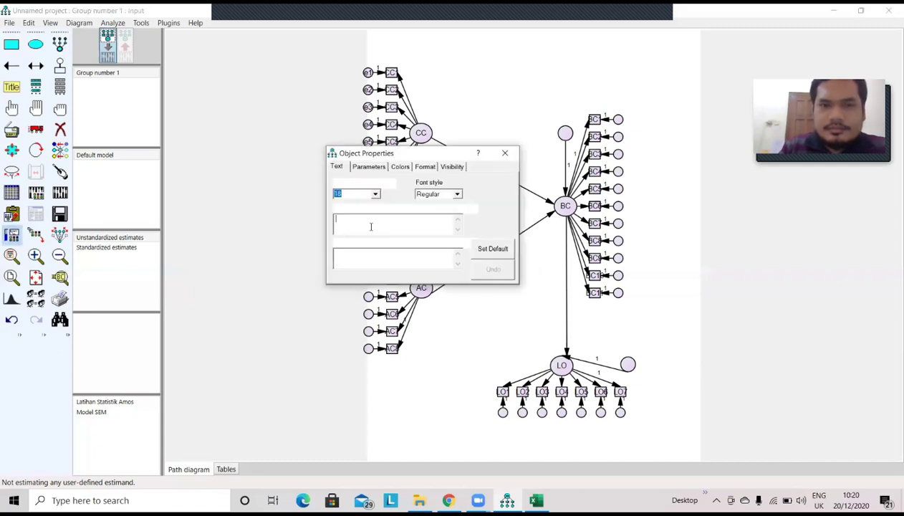
pyautogui.write('e9')
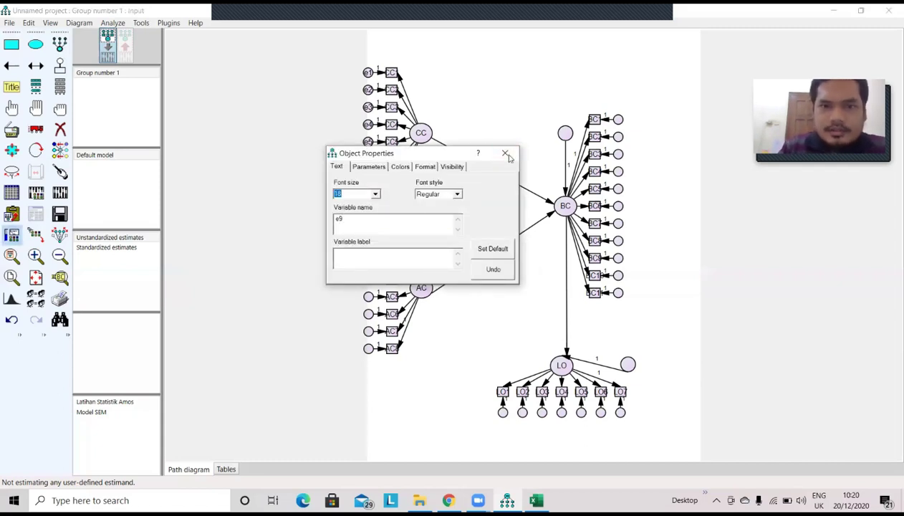
pyautogui.click(505, 153)
pyautogui.doubleClick(370, 246)
pyautogui.write('e10')
pyautogui.click(505, 154)
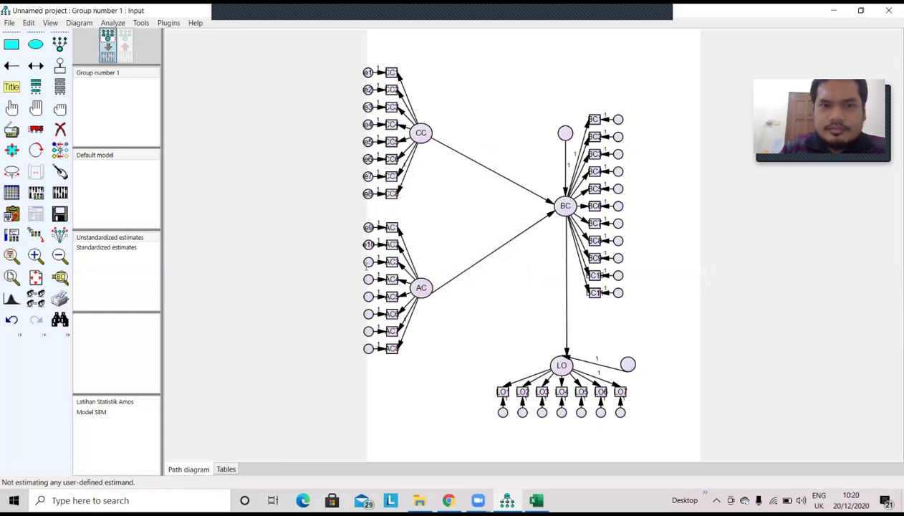
# Step: Name the error term of indicator AC3 e11 and the error term of AC4 e12
pyautogui.doubleClick(368, 262)
pyautogui.write('e11')
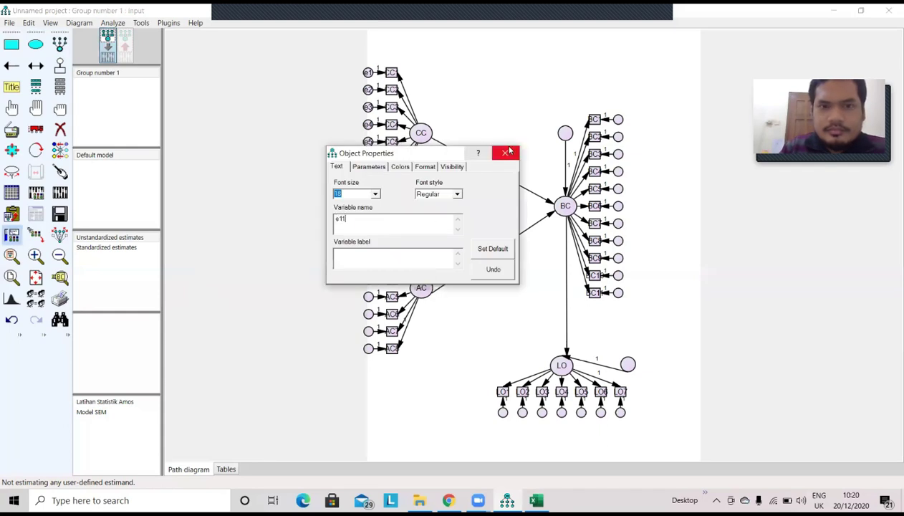
pyautogui.click(507, 153)
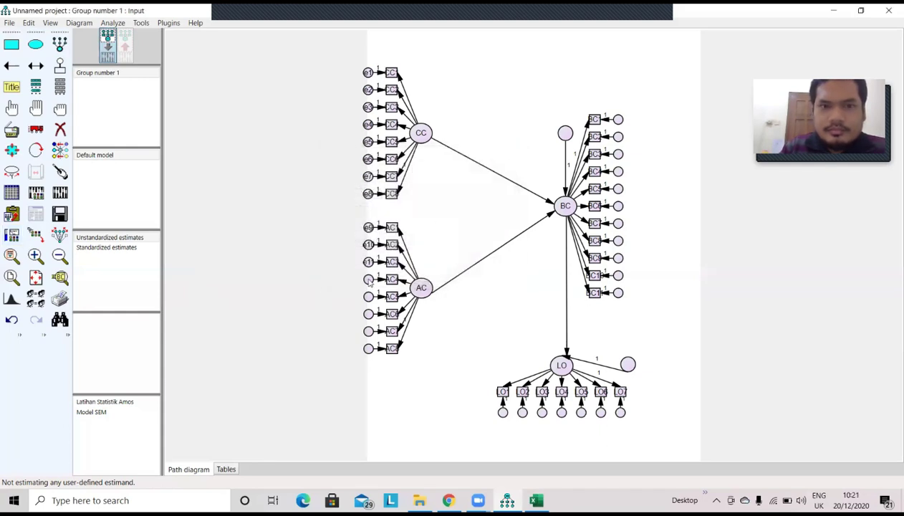
pyautogui.doubleClick(368, 279)
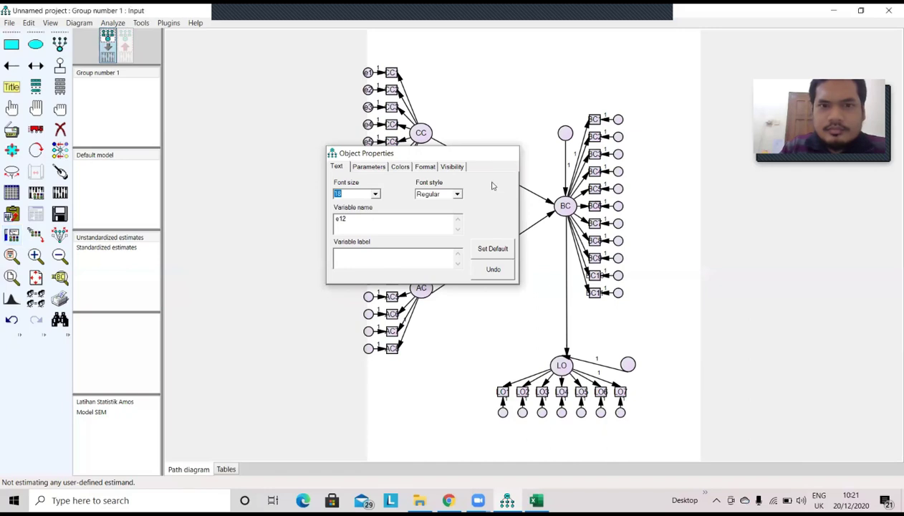
pyautogui.click(505, 153)
# Step: Name the error term of indicator AC5 e13 and the error term of AC6 e14
pyautogui.doubleClick(368, 297)
pyautogui.write('e13')
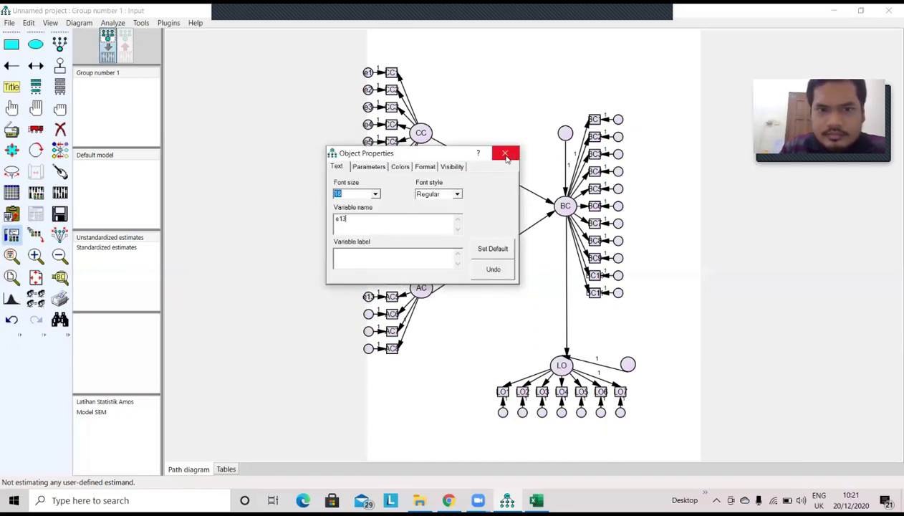
pyautogui.click(506, 153)
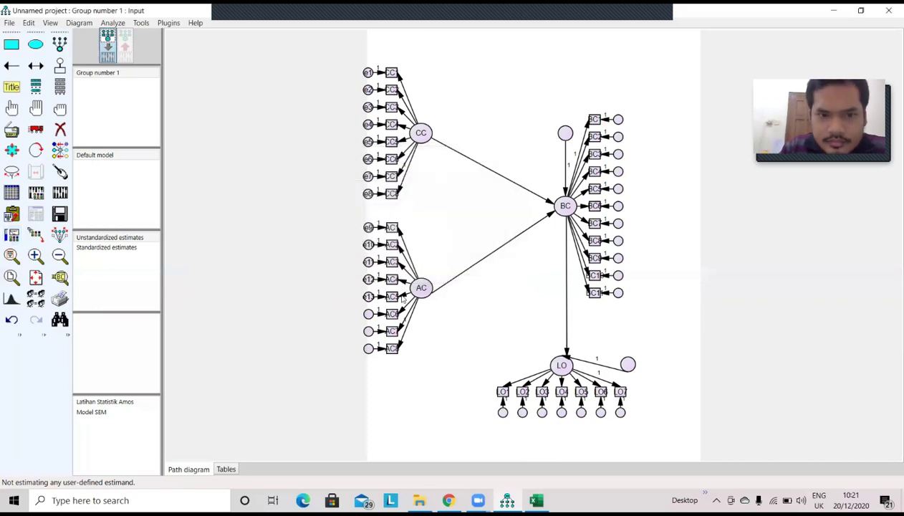
pyautogui.doubleClick(369, 314)
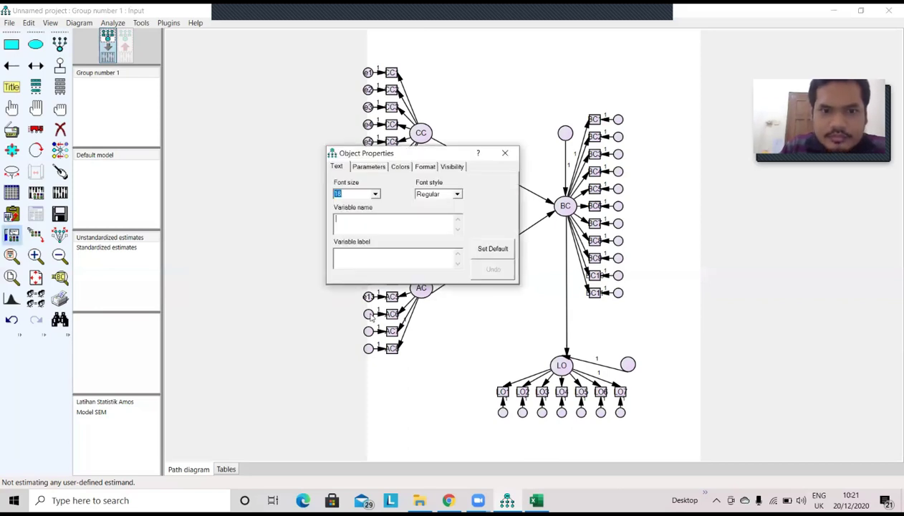
pyautogui.write('e14')
pyautogui.click(505, 152)
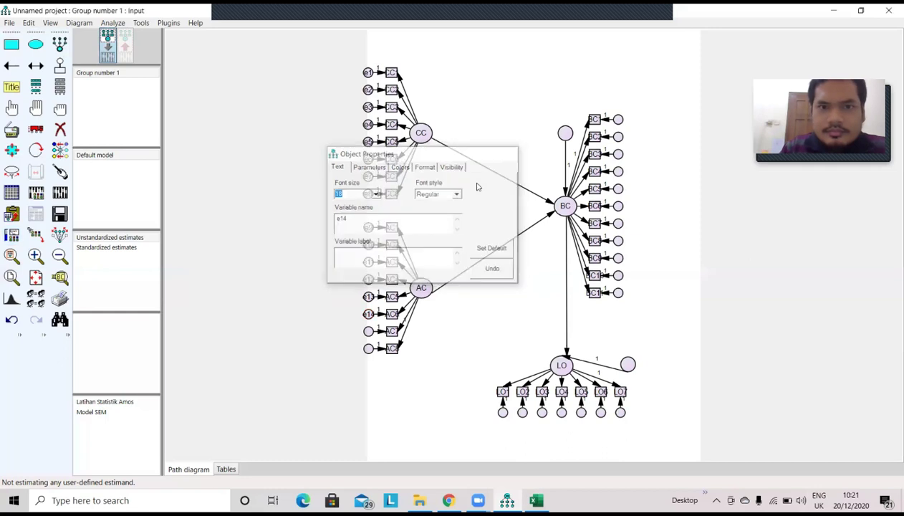
# Step: Name the error term of indicator AC7 e15 and the error term of AC8 e16
pyautogui.doubleClick(368, 331)
pyautogui.write('e15')
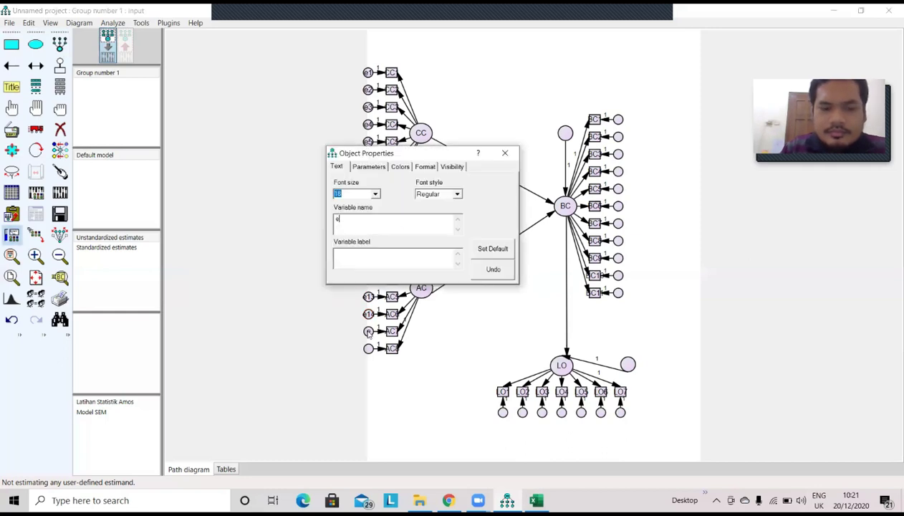
pyautogui.click(505, 153)
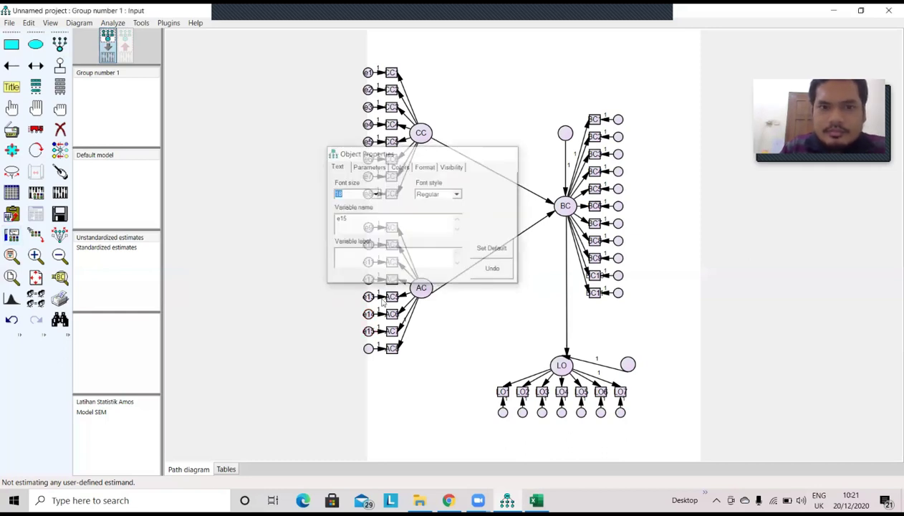
pyautogui.doubleClick(368, 348)
pyautogui.write('e16')
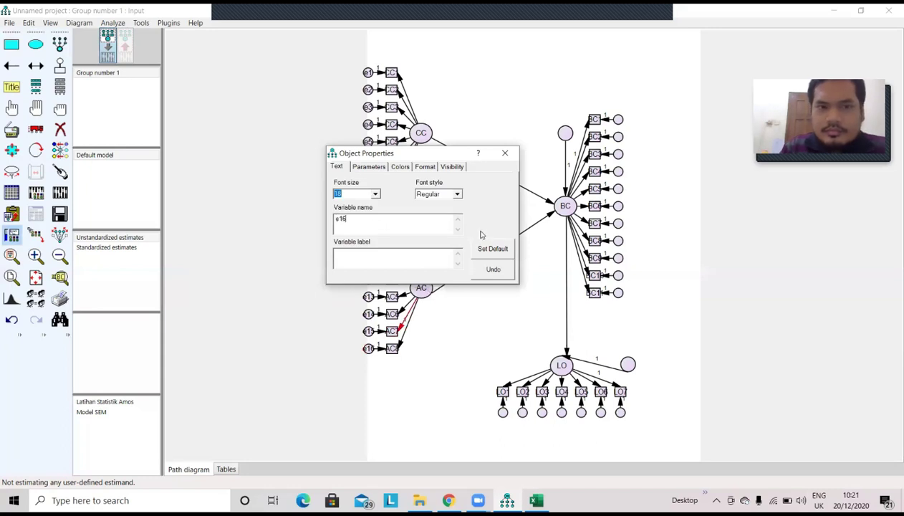
pyautogui.click(504, 153)
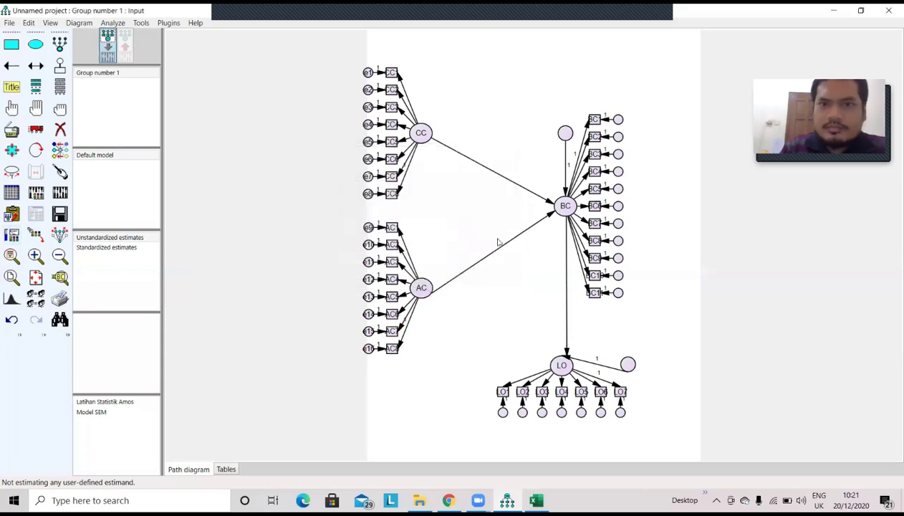
# Step: Name the error term of indicator BC1 e17 and the error term of BC2 e18
pyautogui.hotkey('ctrl', 'o')
pyautogui.click(619, 122)
pyautogui.write('d')
pyautogui.press('BackSpace')
pyautogui.write('e17')
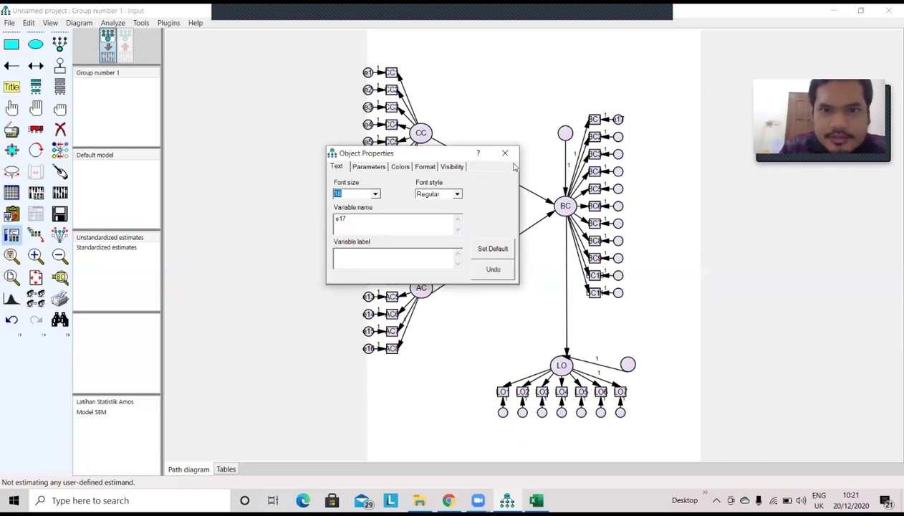
pyautogui.click(505, 152)
pyautogui.doubleClick(620, 141)
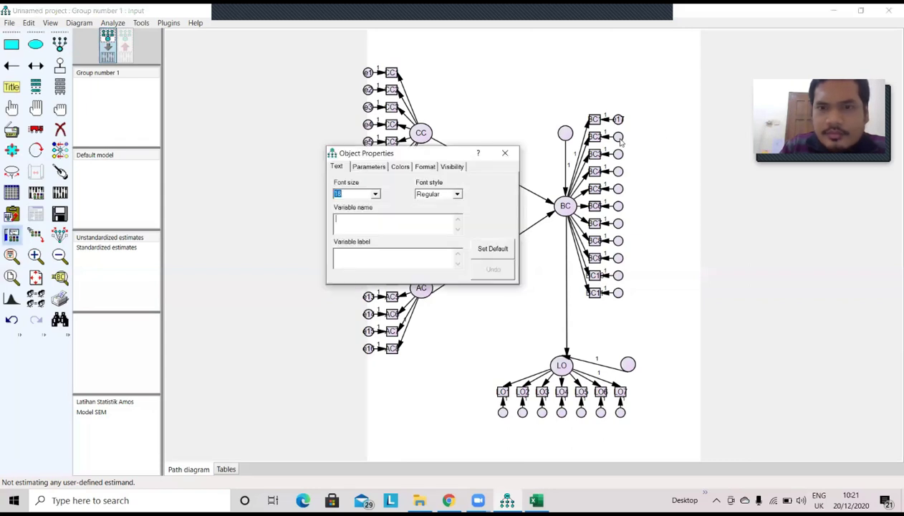
pyautogui.write('e18')
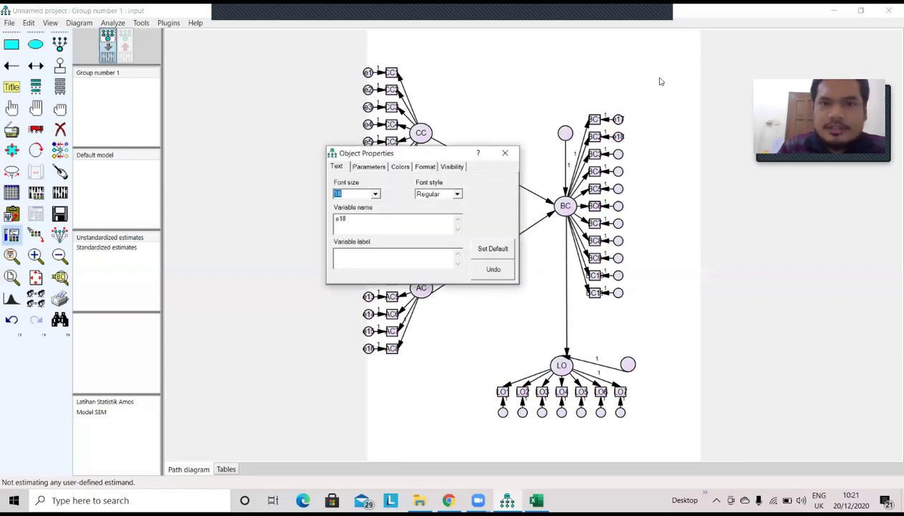
pyautogui.click(506, 152)
# Step: Name the error term of indicator BC3 e19 and the error term of BC4 e20
pyautogui.doubleClick(619, 154)
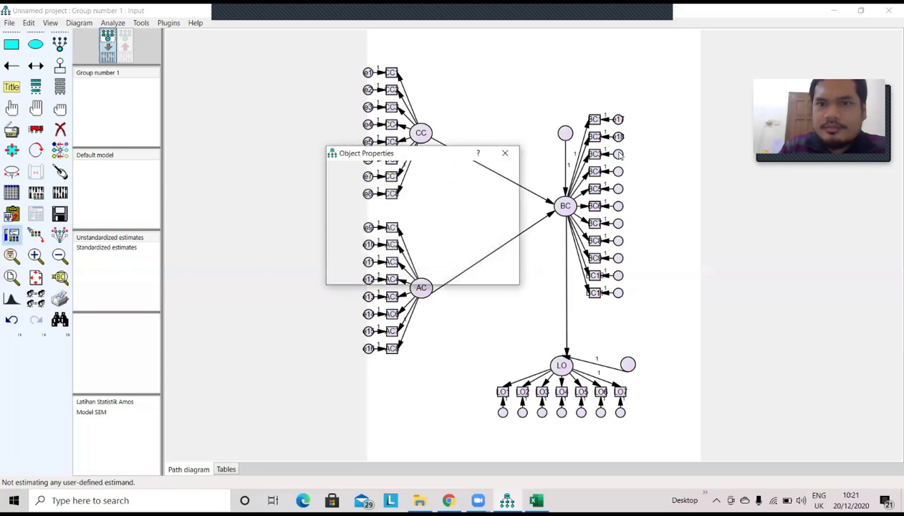
pyautogui.write('e19')
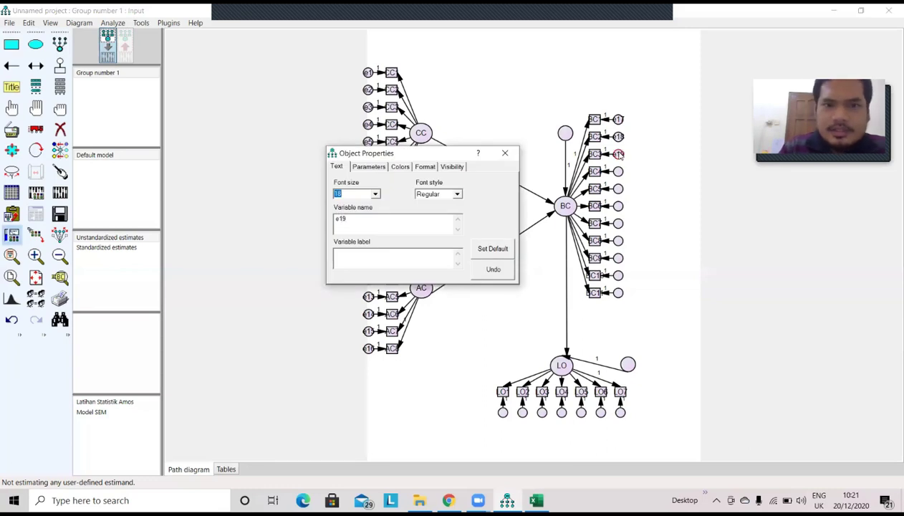
pyautogui.click(505, 152)
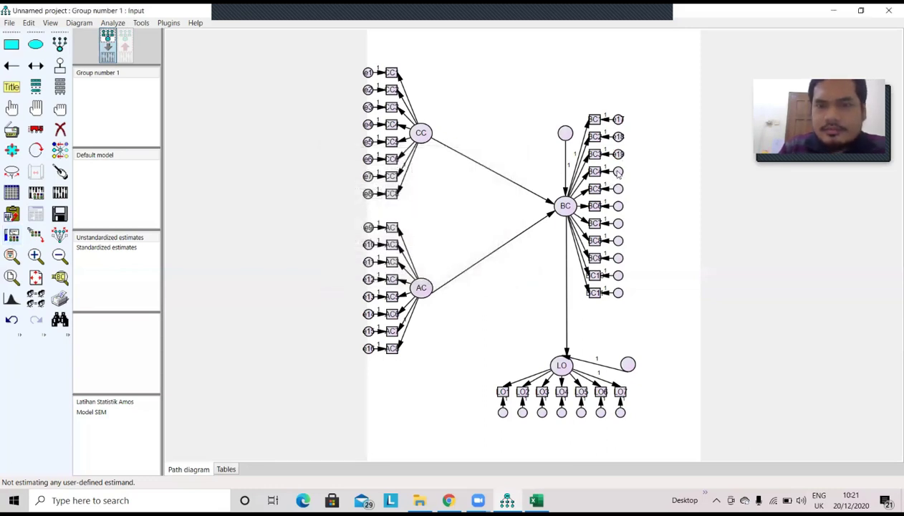
pyautogui.doubleClick(618, 171)
pyautogui.write('e20')
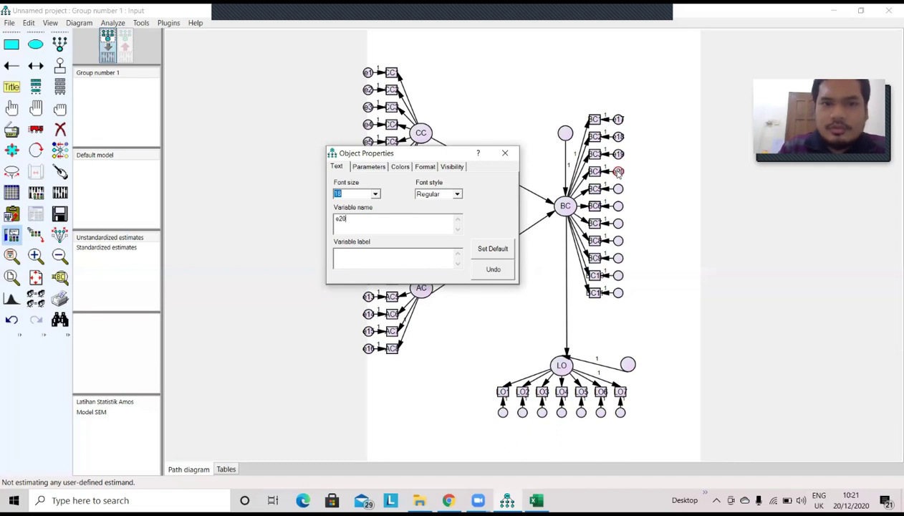
pyautogui.click(505, 152)
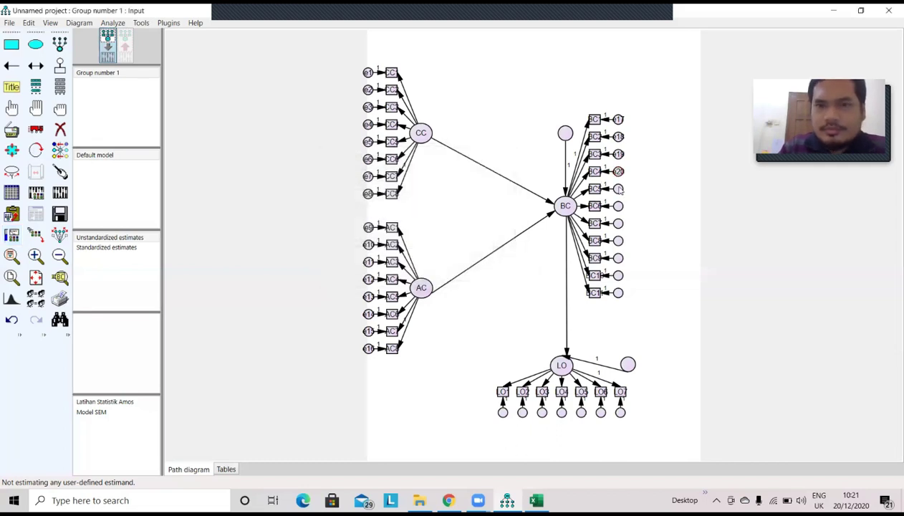
# Step: Name the error terms of indicators BC5, BC6 and BC7 e21, e22 and e23 respectively
pyautogui.doubleClick(619, 189)
pyautogui.write('e21')
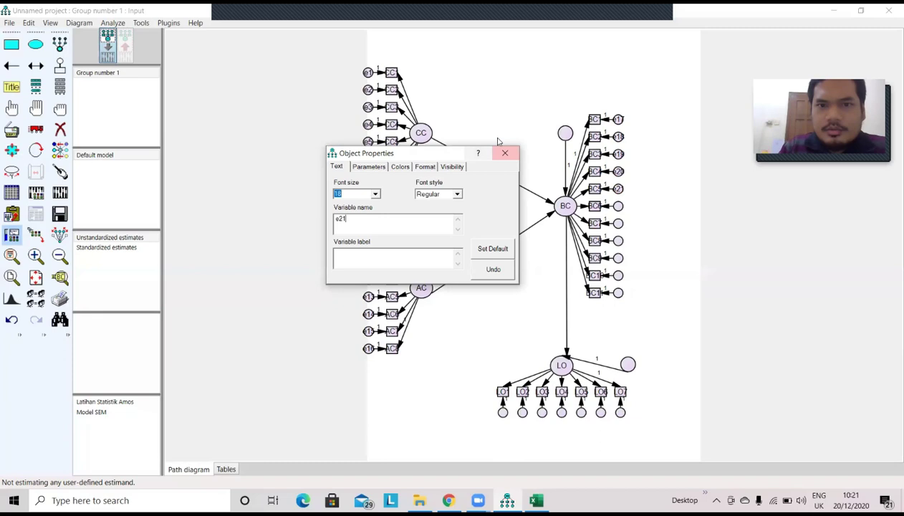
pyautogui.click(505, 152)
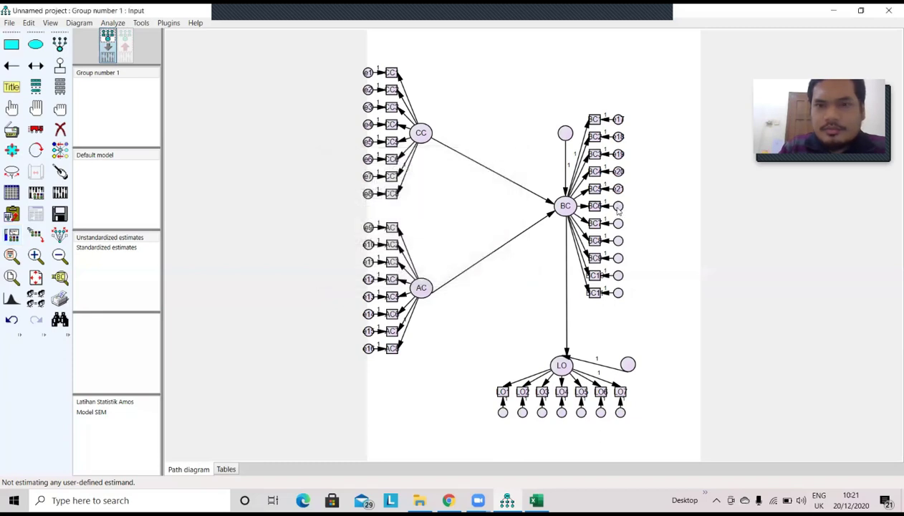
pyautogui.doubleClick(618, 207)
pyautogui.write('e22')
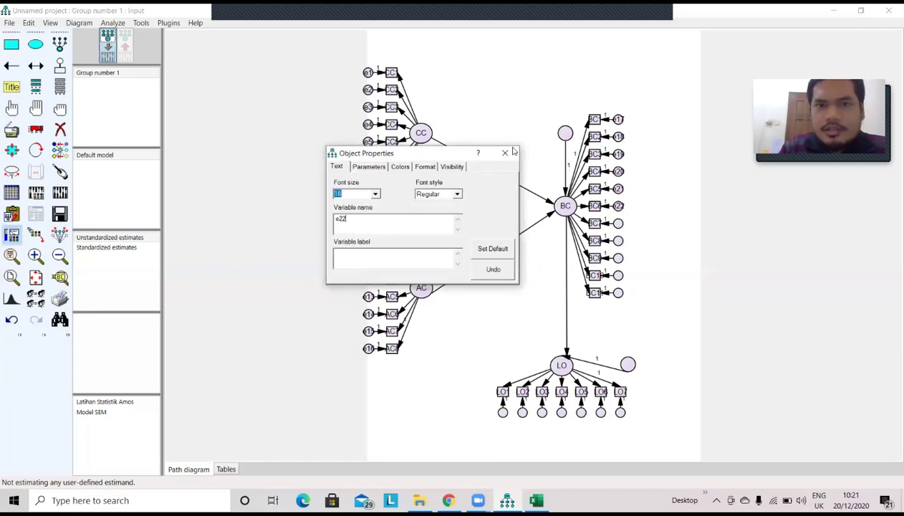
pyautogui.click(505, 152)
pyautogui.doubleClick(618, 224)
pyautogui.write('e23')
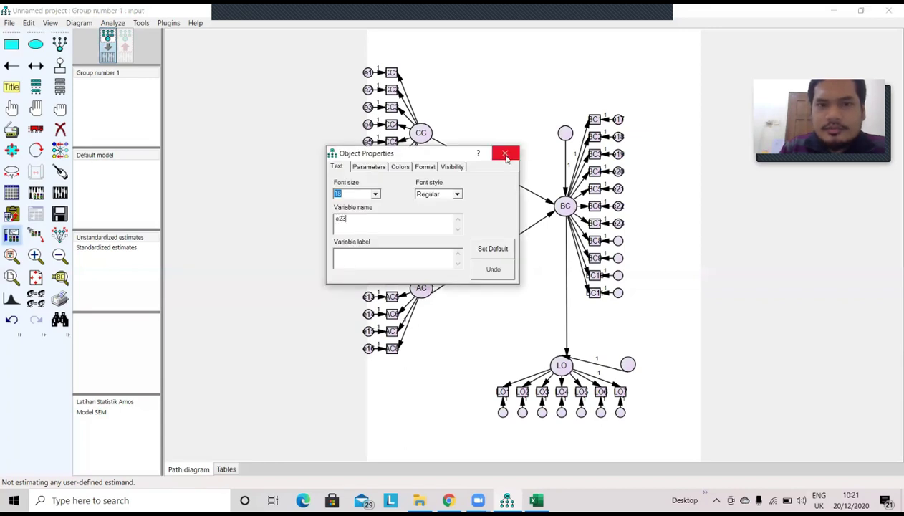
pyautogui.click(505, 154)
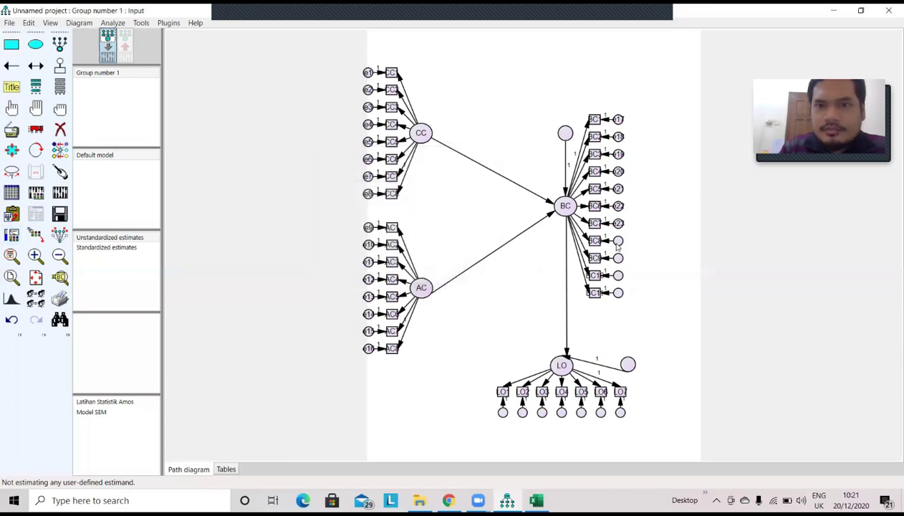
# Step: Name the error term of indicator BC8 e24 and the error term of BC9 e25
pyautogui.doubleClick(619, 242)
pyautogui.write('e24')
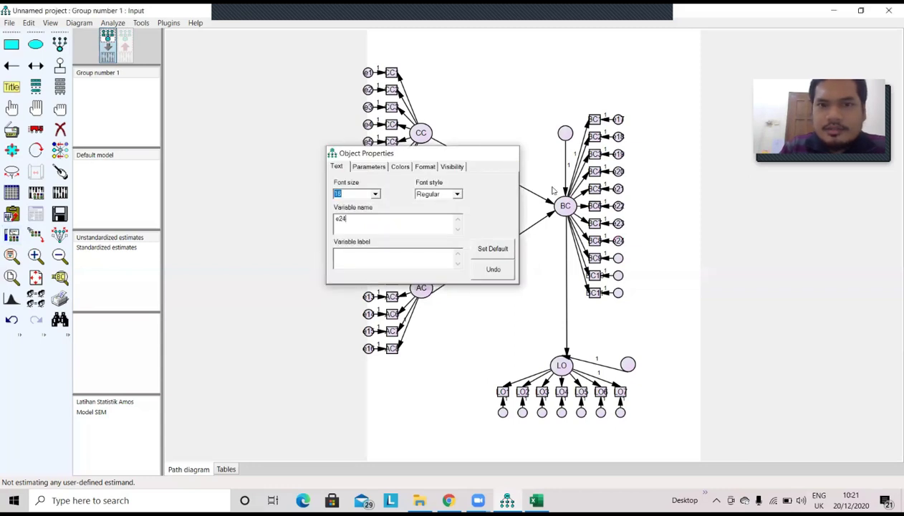
pyautogui.press('Escape')
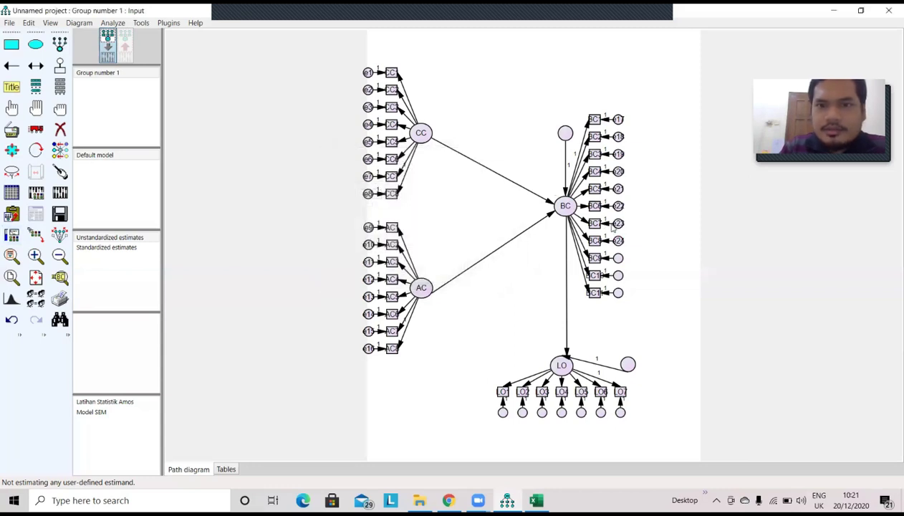
pyautogui.doubleClick(618, 260)
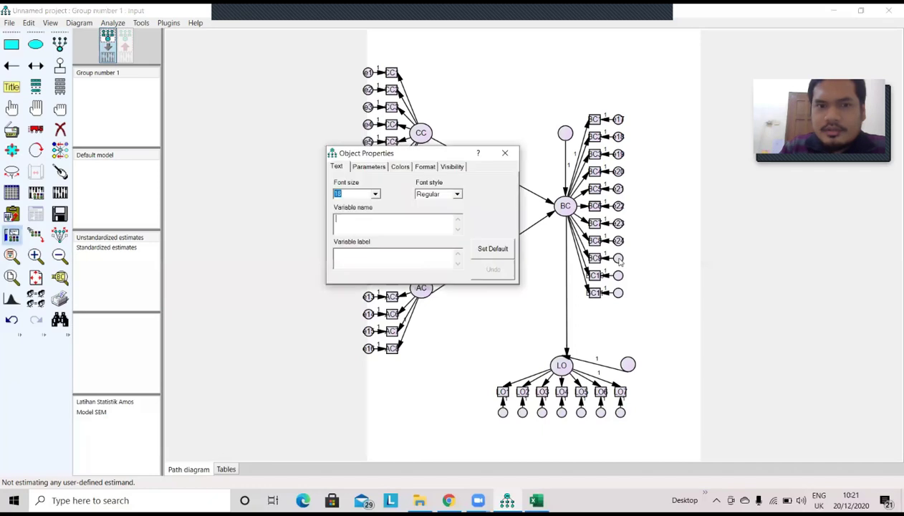
pyautogui.write('e25')
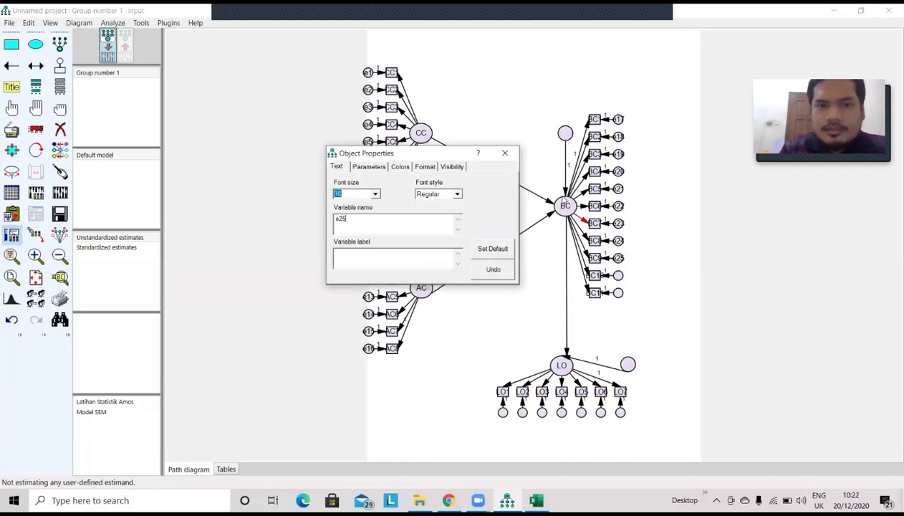
pyautogui.click(514, 153)
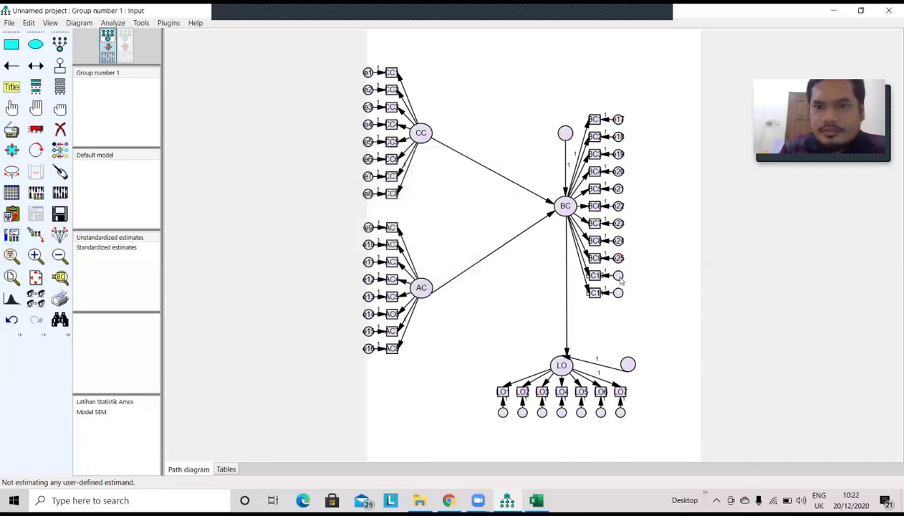
# Step: Name the error term of indicator BC10 e26 and the error term of BC11 e27
pyautogui.doubleClick(619, 276)
pyautogui.write('e26')
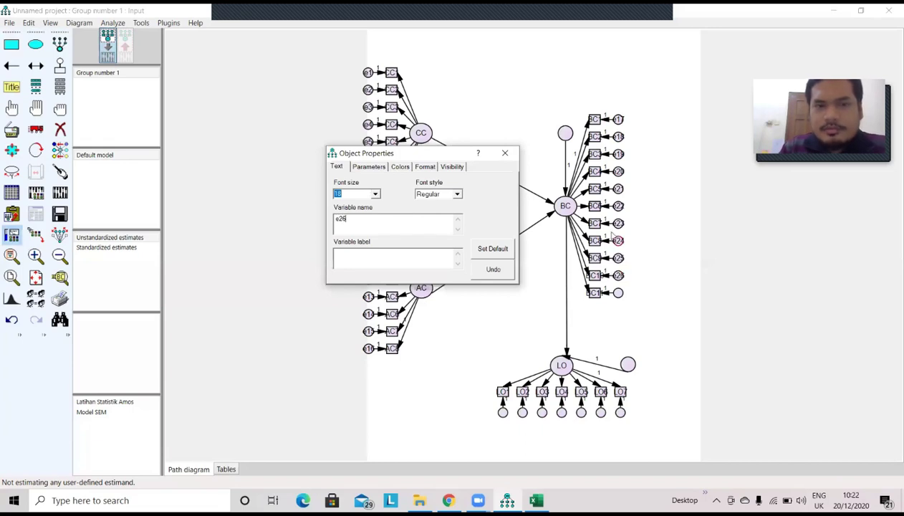
pyautogui.click(507, 155)
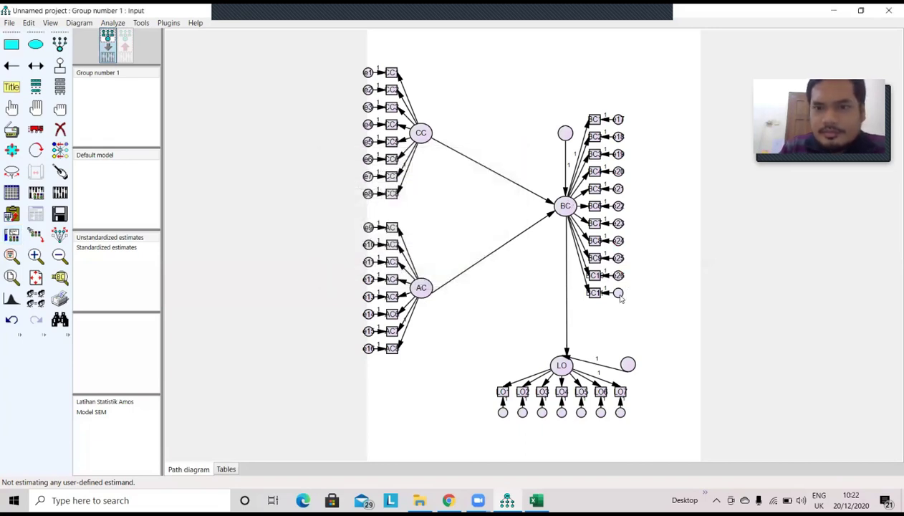
pyautogui.doubleClick(619, 293)
pyautogui.write('e27')
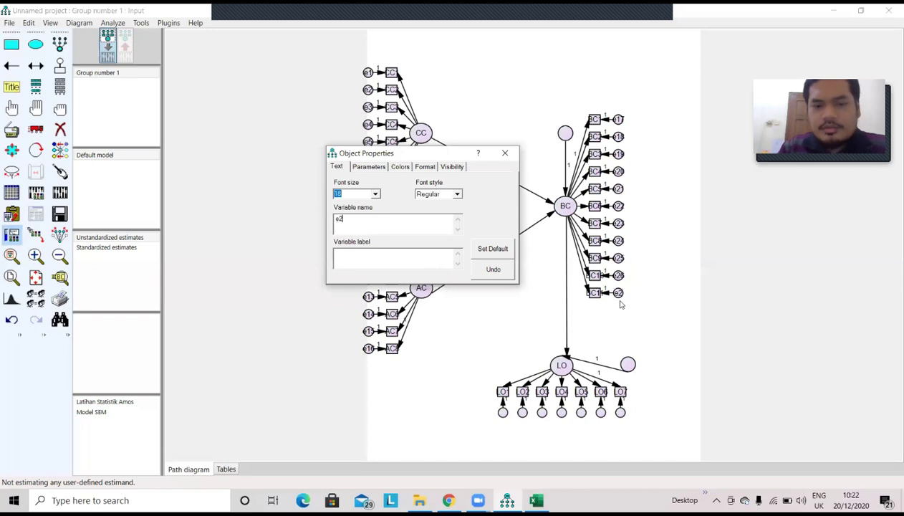
pyautogui.click(504, 153)
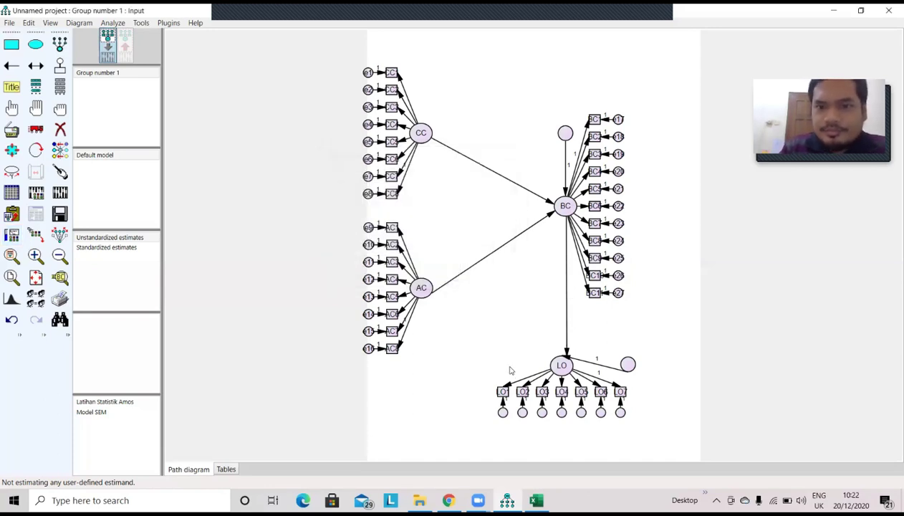
# Step: Name the error term of indicator LO1 e28 and the error term of LO2 e29
pyautogui.click(502, 413)
pyautogui.write('e28')
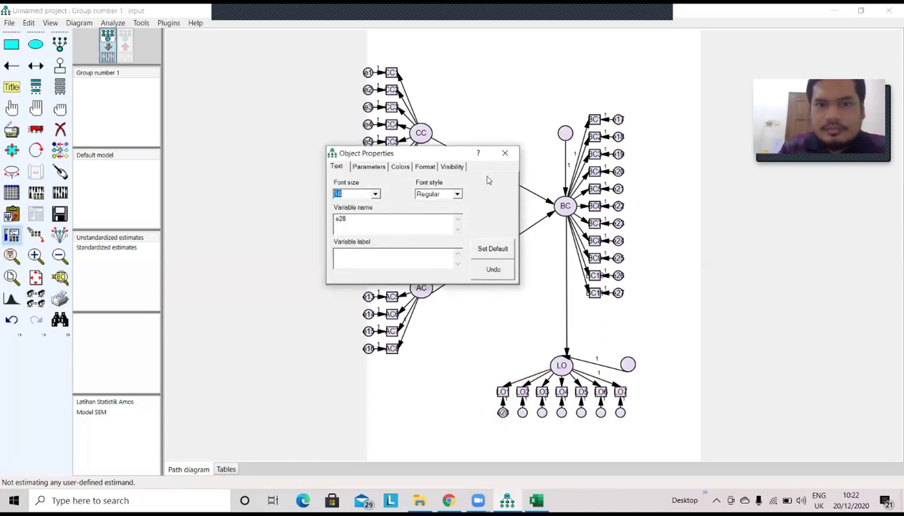
pyautogui.click(504, 152)
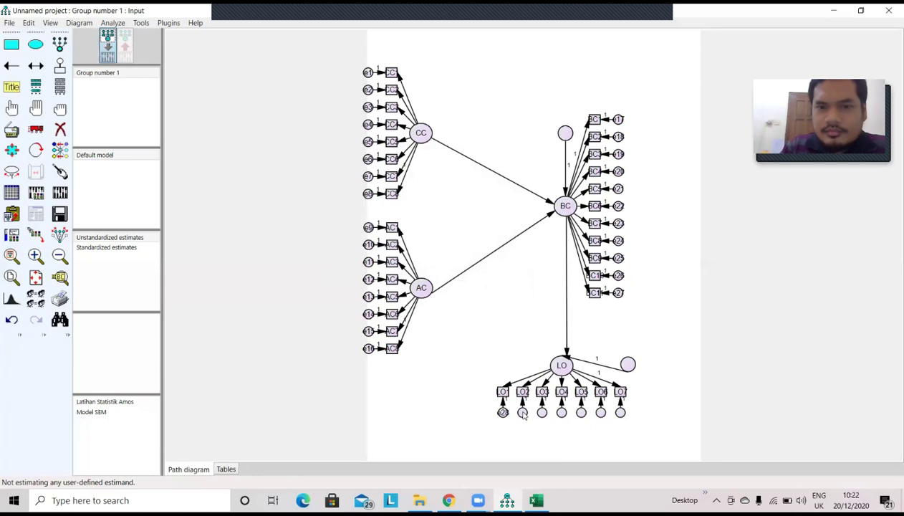
pyautogui.doubleClick(523, 413)
pyautogui.write('e29')
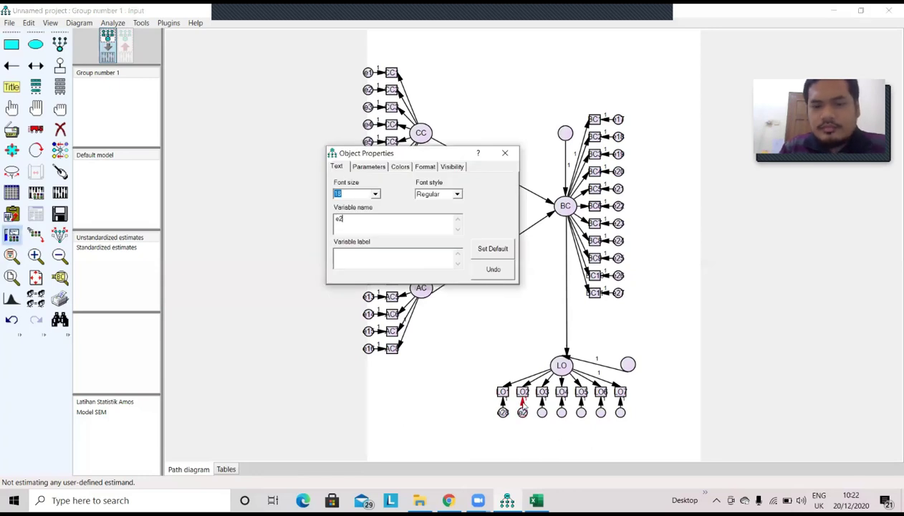
pyautogui.click(505, 153)
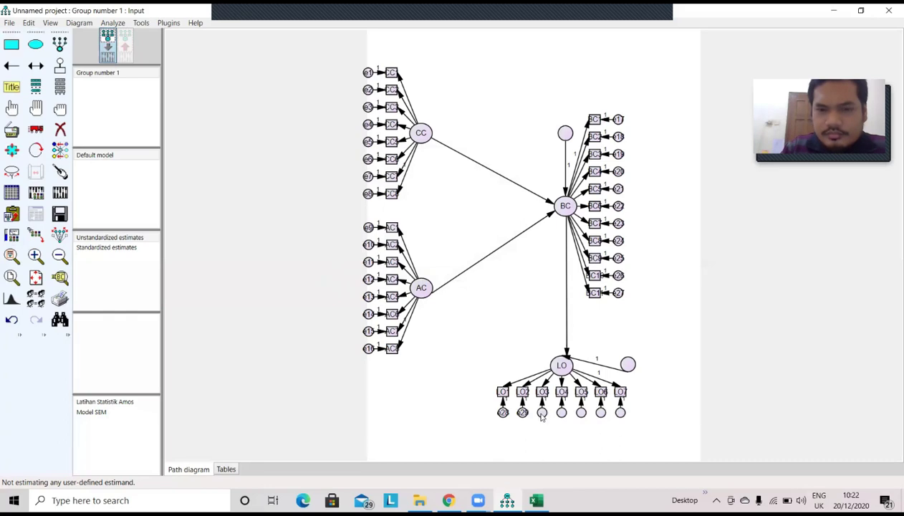
# Step: Name the error term of indicator LO3 e30 and the error term of LO4 e31
pyautogui.doubleClick(542, 415)
pyautogui.write('e30')
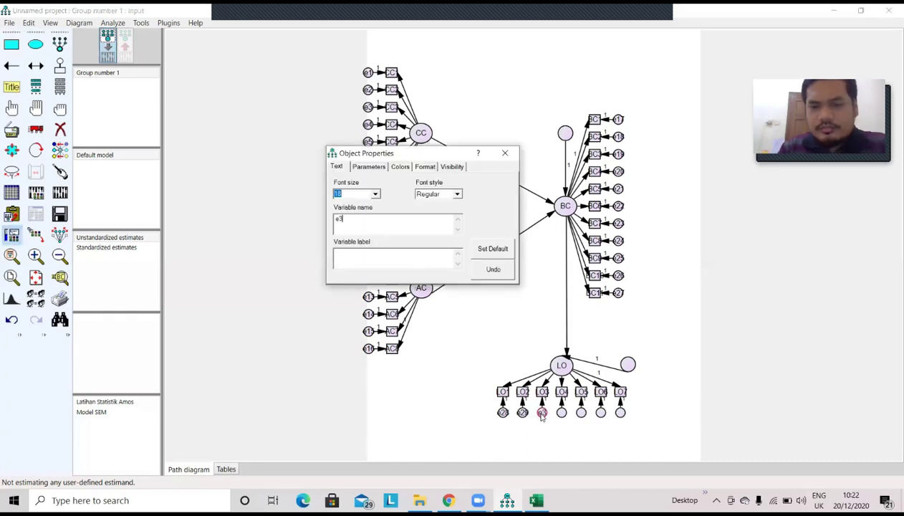
pyautogui.click(505, 152)
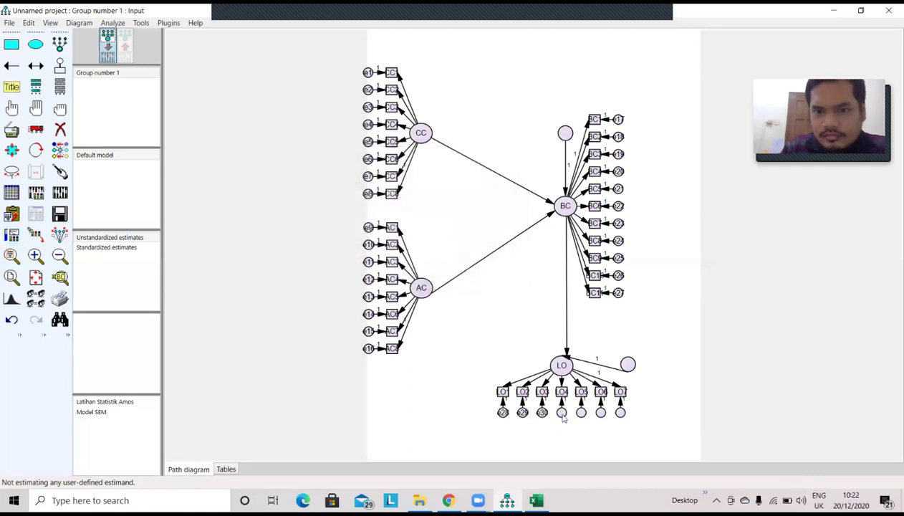
pyautogui.doubleClick(561, 412)
pyautogui.write('e31')
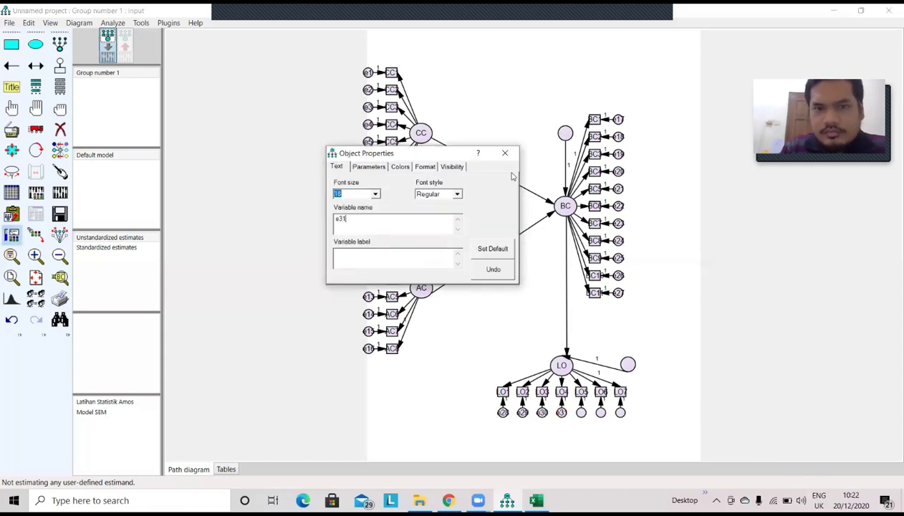
pyautogui.click(505, 153)
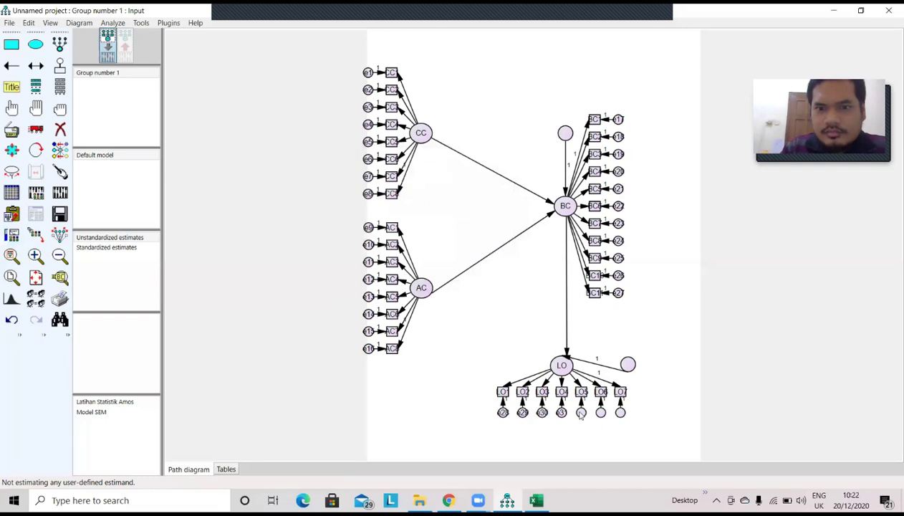
# Step: Name the error terms of indicators LO5, LO6 and LO7 e32, e33 and e34 respectively
pyautogui.doubleClick(581, 412)
pyautogui.write('e32')
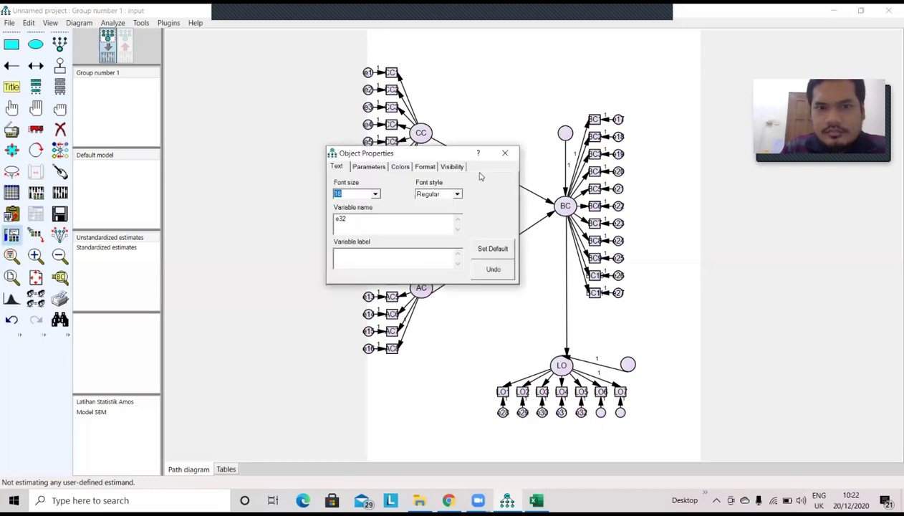
pyautogui.click(504, 152)
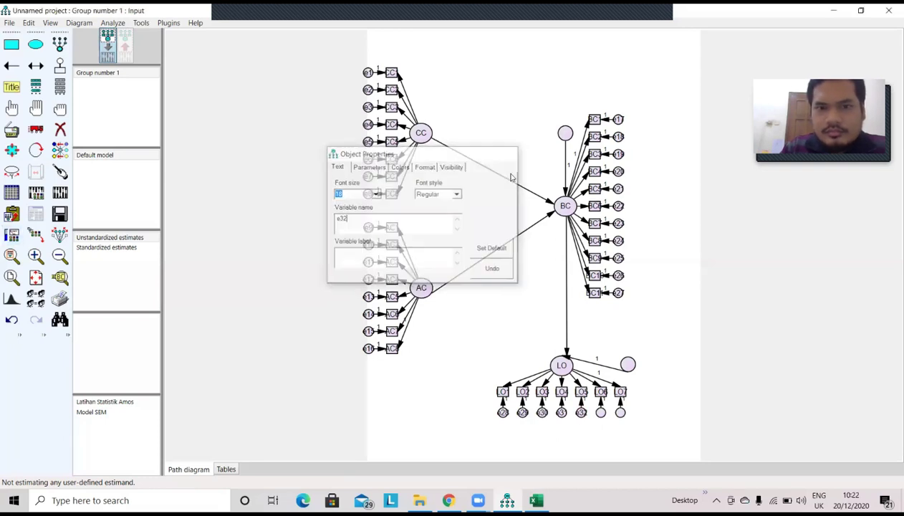
pyautogui.doubleClick(602, 416)
pyautogui.write('e33')
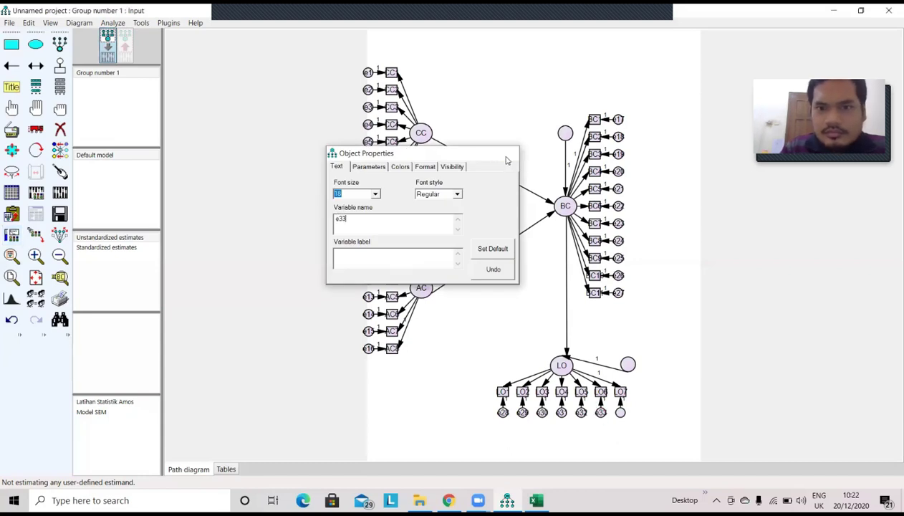
pyautogui.click(504, 153)
pyautogui.doubleClick(620, 413)
pyautogui.write('e34')
pyautogui.click(505, 154)
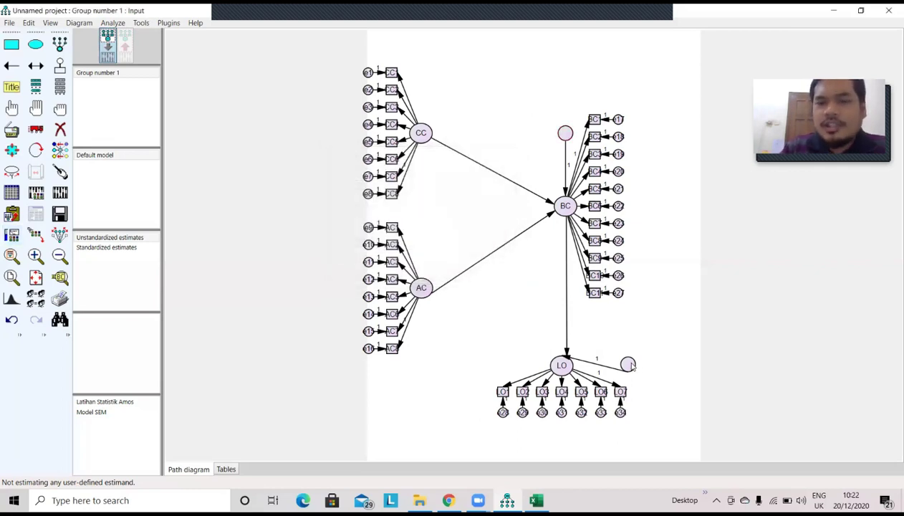
# Step: Name the residual term of latent variable LO e35 and the residual term of BC e36
pyautogui.doubleClick(628, 365)
pyautogui.write('e35')
pyautogui.click(505, 152)
pyautogui.doubleClick(565, 134)
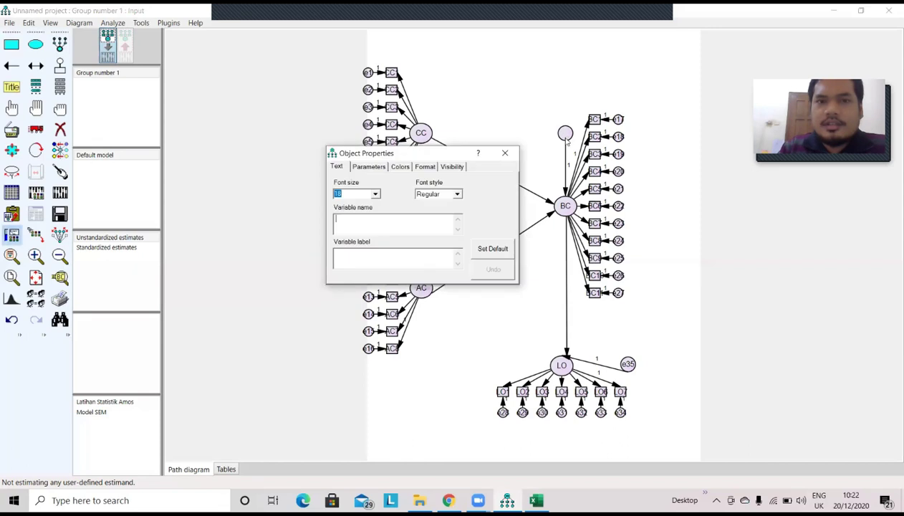
pyautogui.write('e36')
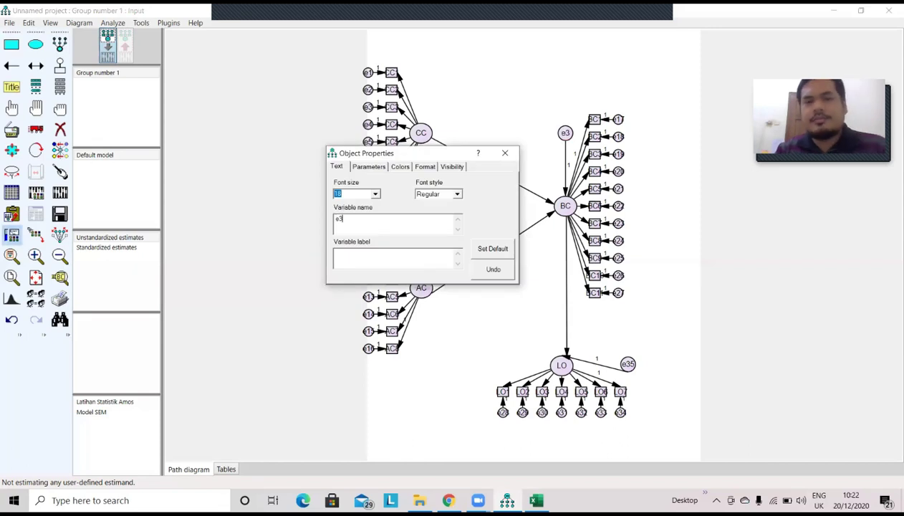
pyautogui.click(510, 158)
# Step: Touch up the arrows attached to BC, LO, e35, AC and CC so they meet the ellipses neatly
pyautogui.click(59, 170)
pyautogui.click(566, 206)
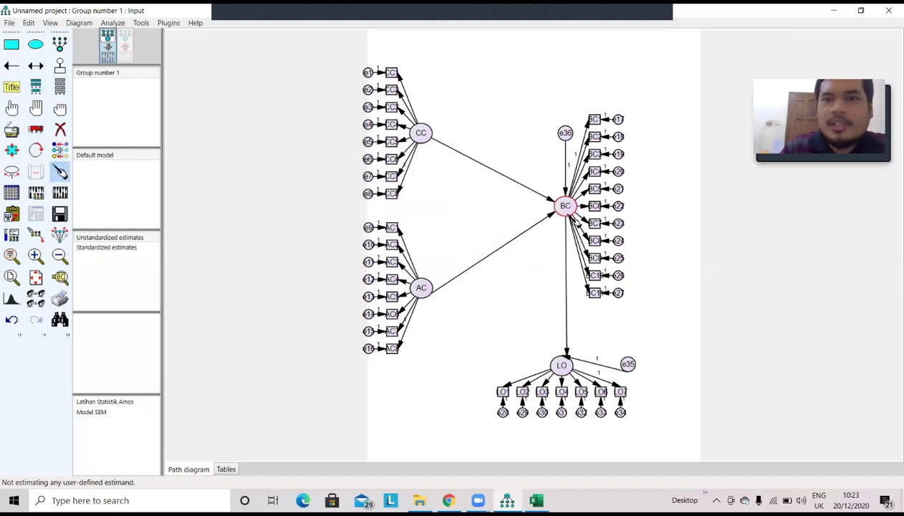
pyautogui.click(562, 365)
pyautogui.click(630, 365)
pyautogui.click(428, 292)
pyautogui.click(421, 134)
pyautogui.click(565, 206)
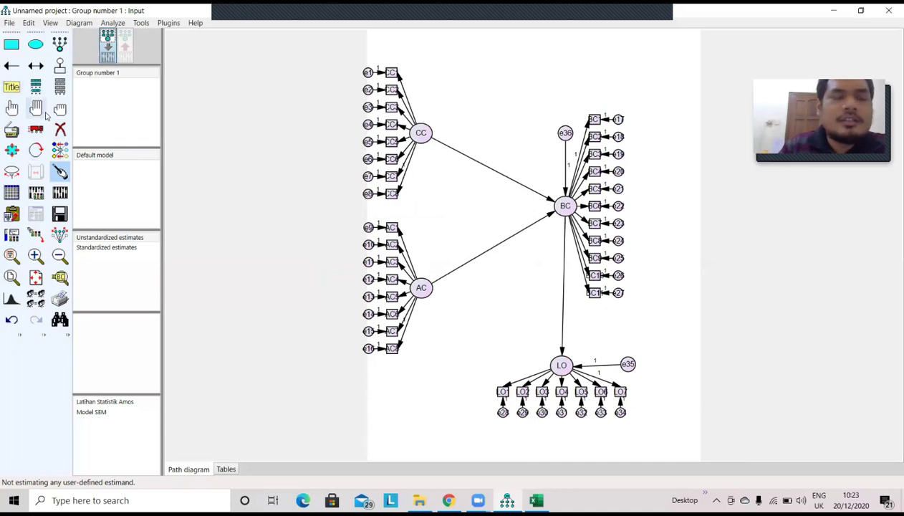
# Step: Save the path diagram as Latihan Statistik Inferensial SEM in the Statistik Inferensial folder
pyautogui.click(61, 215)
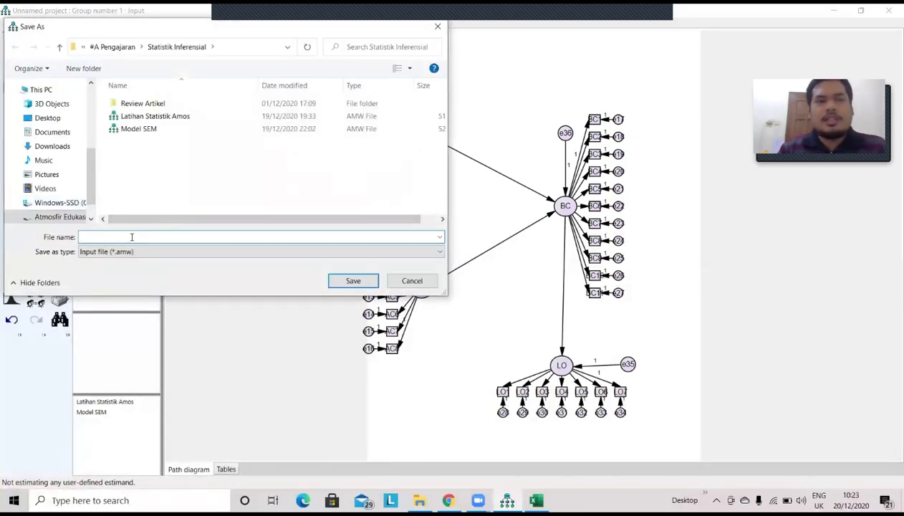
pyautogui.write('La')
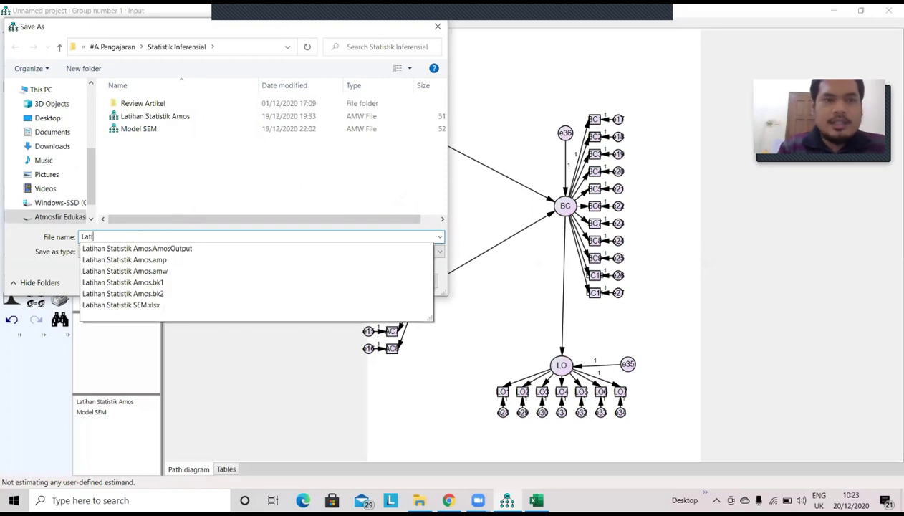
pyautogui.write('tihan Statistik Inferensial SEDMM')
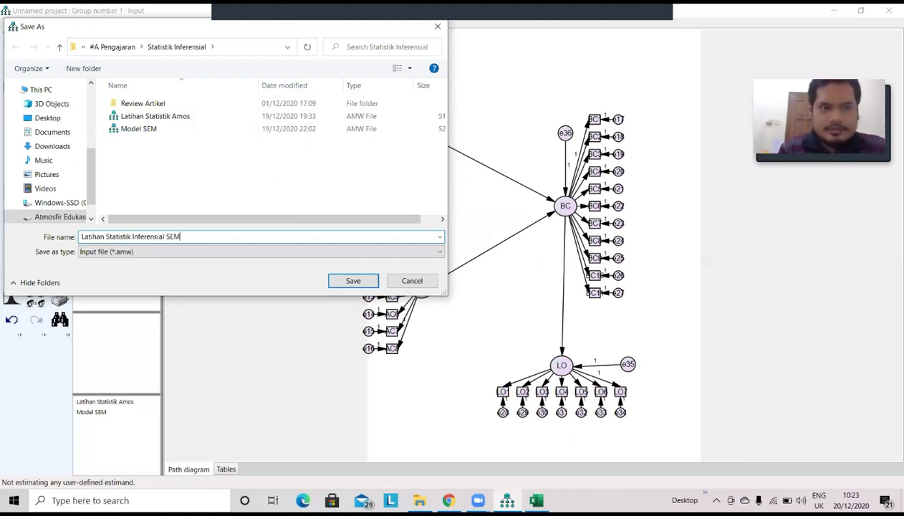
pyautogui.click(345, 280)
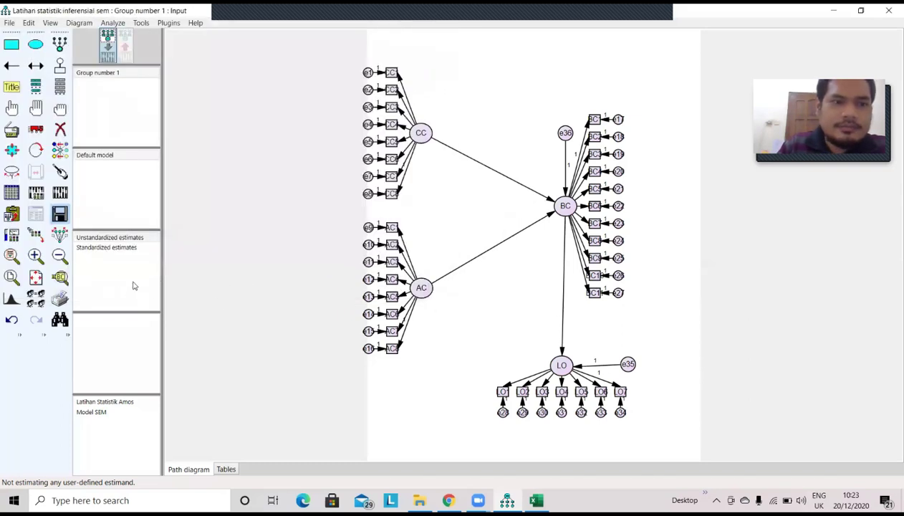
pyautogui.click(129, 414)
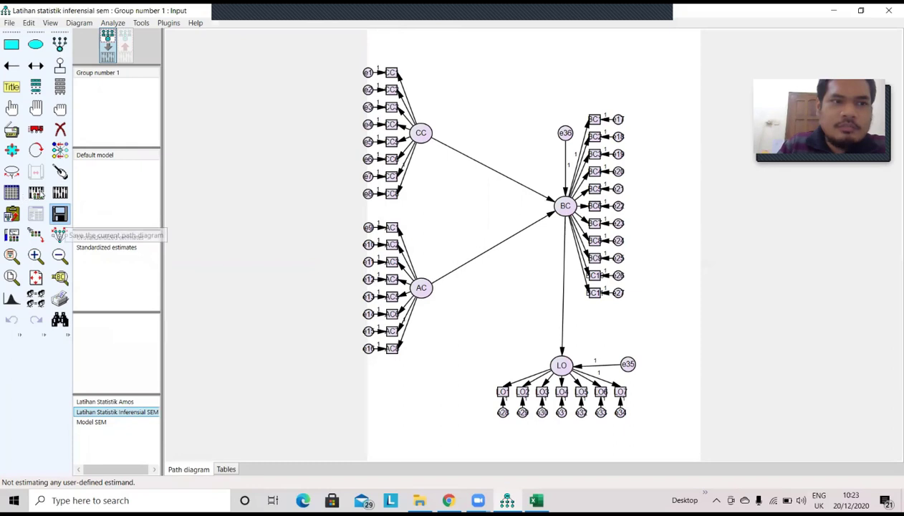
# Step: In the analysis output options, disable minimization history and enable standardized estimates, squared multiple correlations, and sample, implied, all implied and residual moments
pyautogui.click(36, 192)
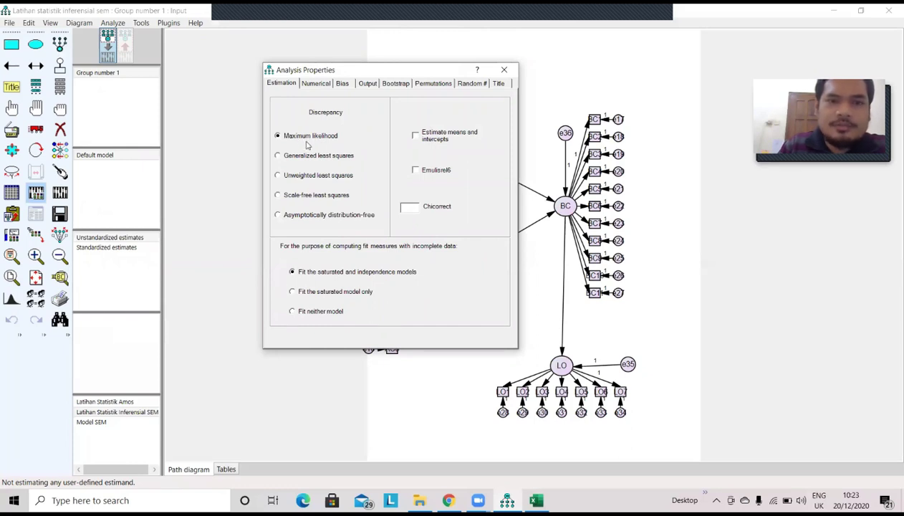
pyautogui.click(314, 84)
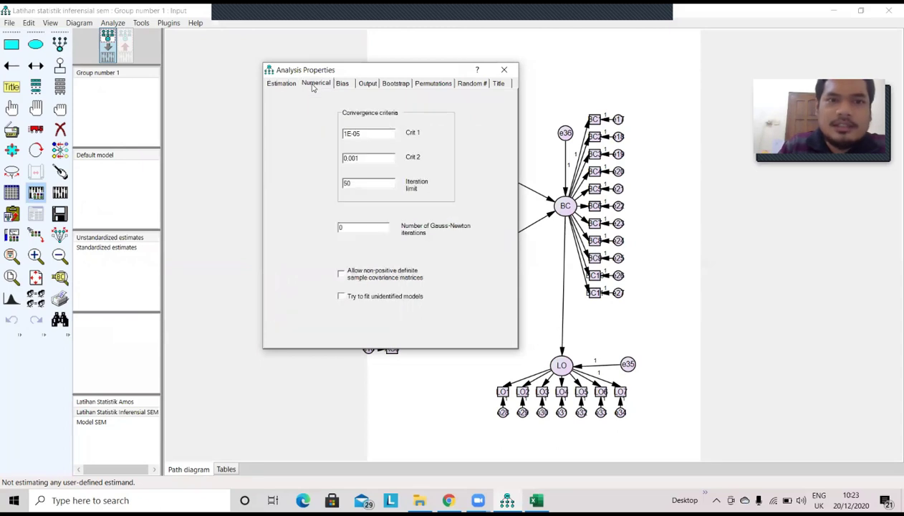
pyautogui.click(348, 85)
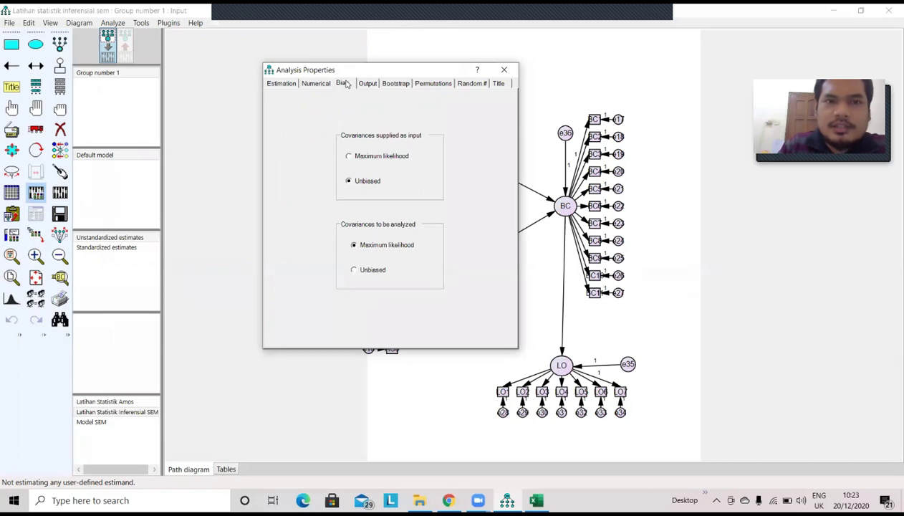
pyautogui.click(365, 85)
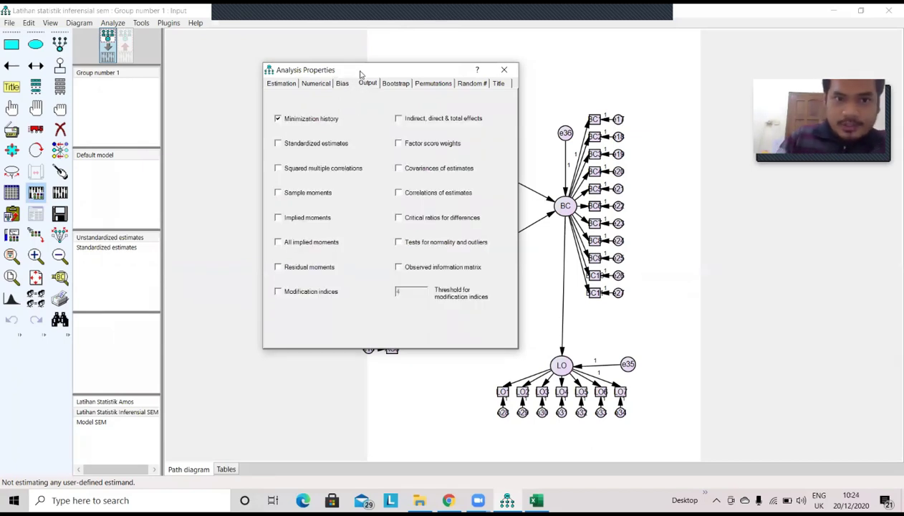
pyautogui.click(279, 120)
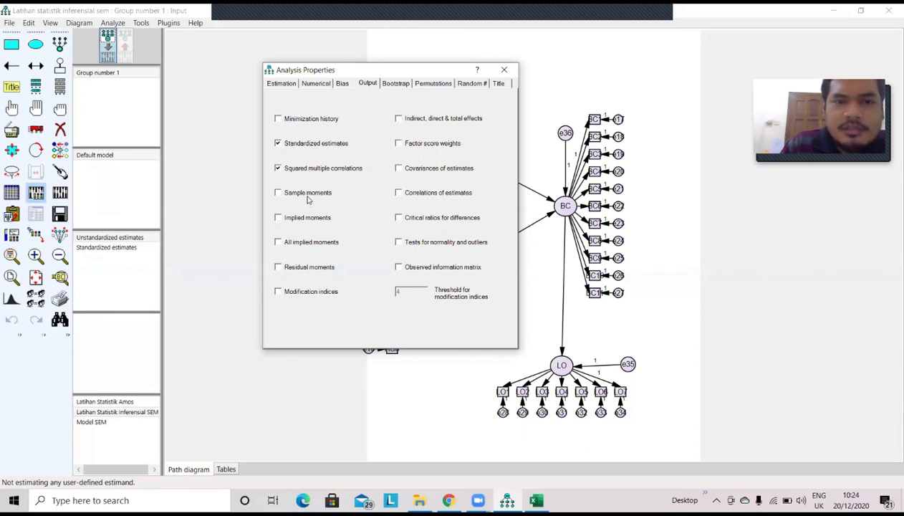
pyautogui.click(307, 195)
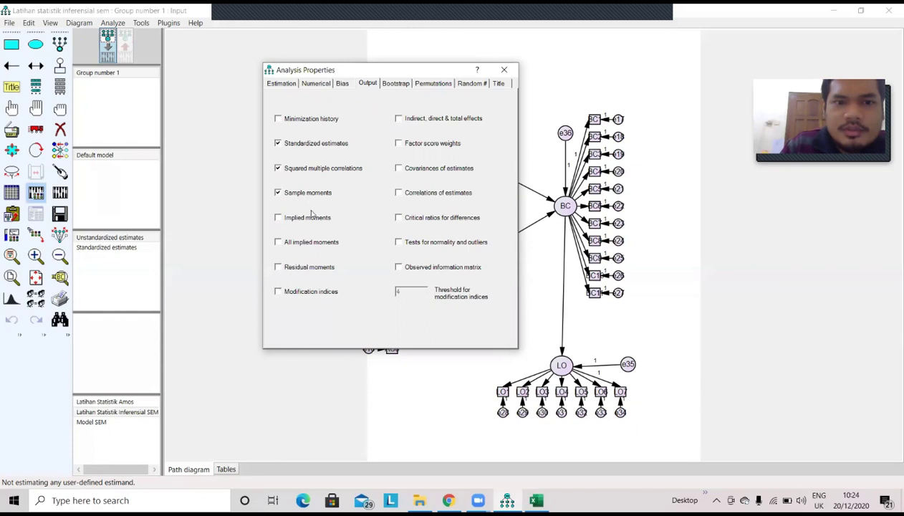
pyautogui.click(311, 220)
pyautogui.click(314, 244)
pyautogui.click(317, 268)
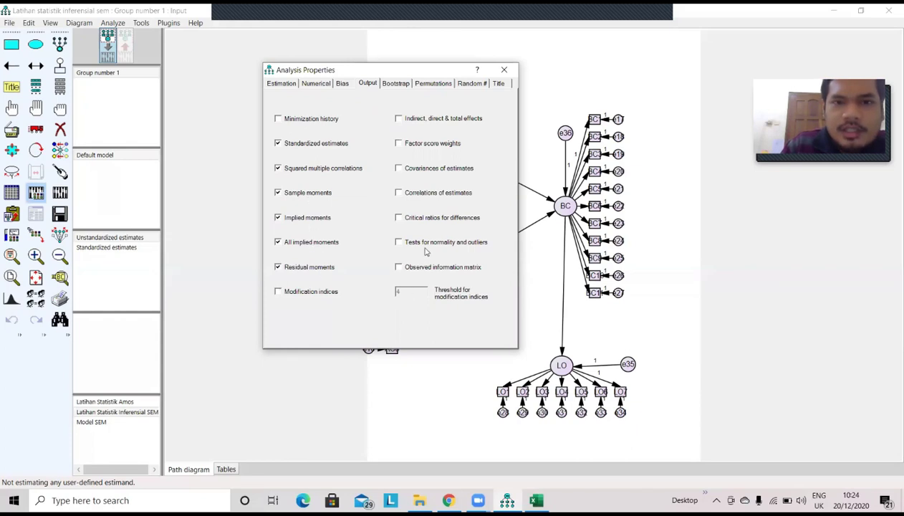
# Step: Include indirect, direct & total effects, factor score weights, and covariances and correlations of estimates in the analysis output
pyautogui.click(414, 119)
pyautogui.click(432, 144)
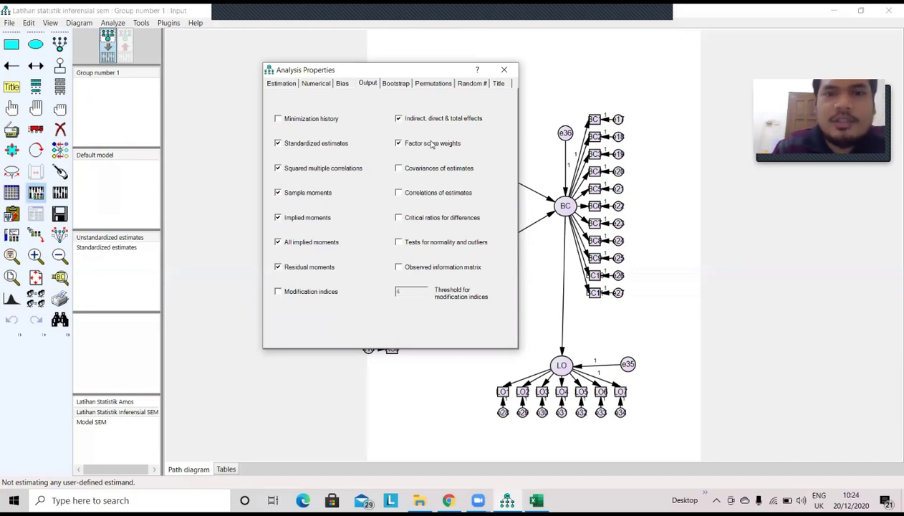
pyautogui.click(423, 193)
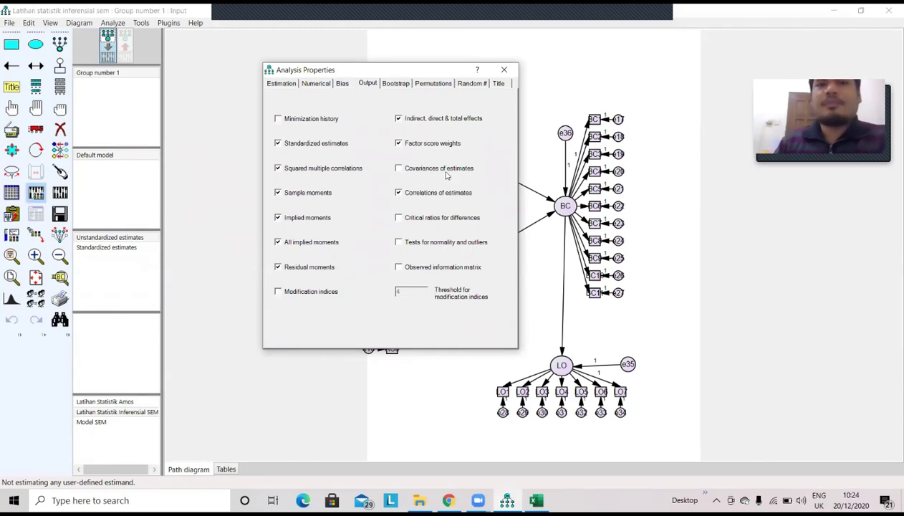
pyautogui.click(399, 169)
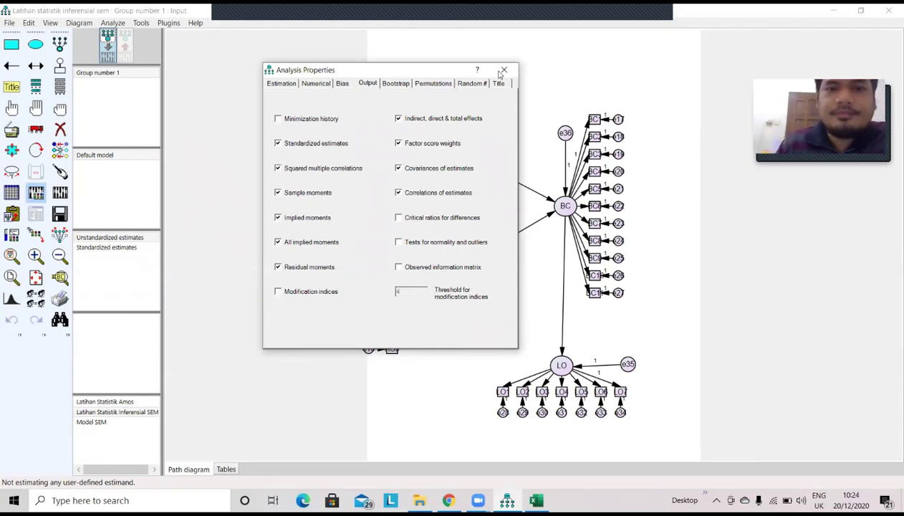
# Step: Review the bootstrap, permutations, random number and title settings, and close the analysis properties
pyautogui.click(395, 84)
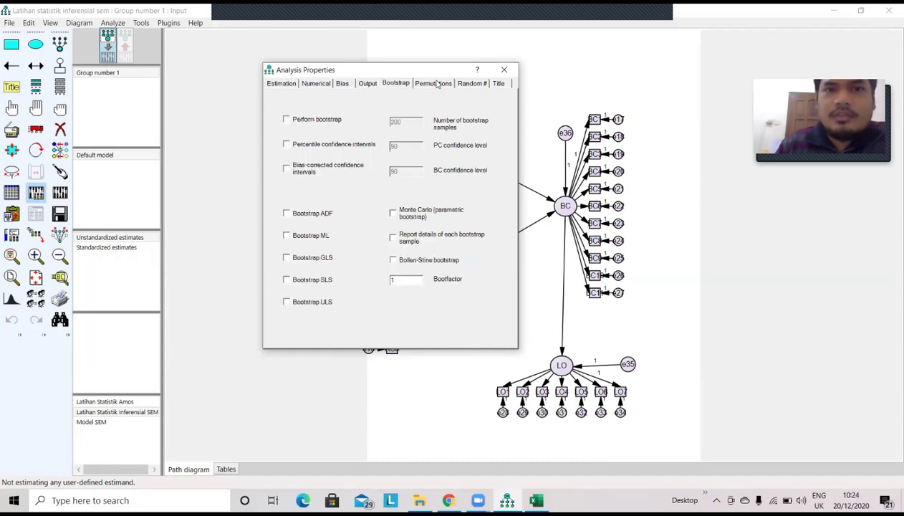
pyautogui.click(434, 83)
pyautogui.click(464, 84)
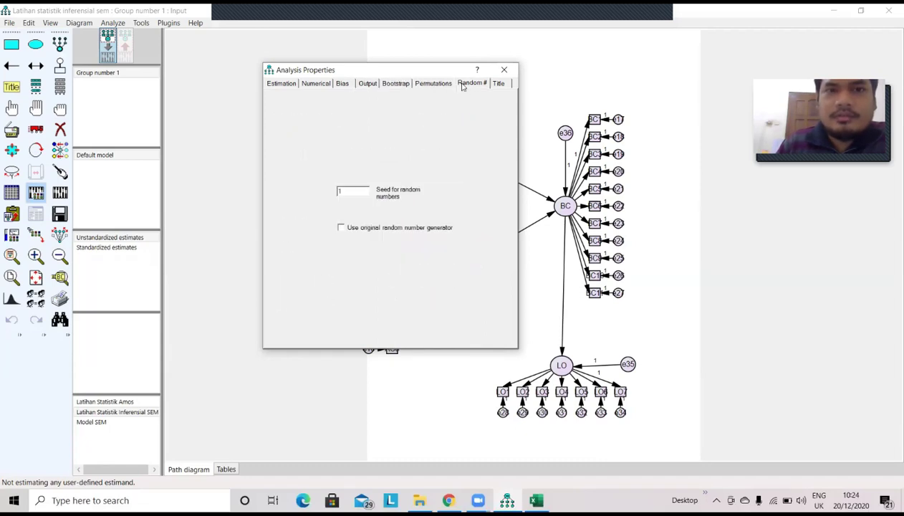
pyautogui.click(498, 84)
pyautogui.click(505, 70)
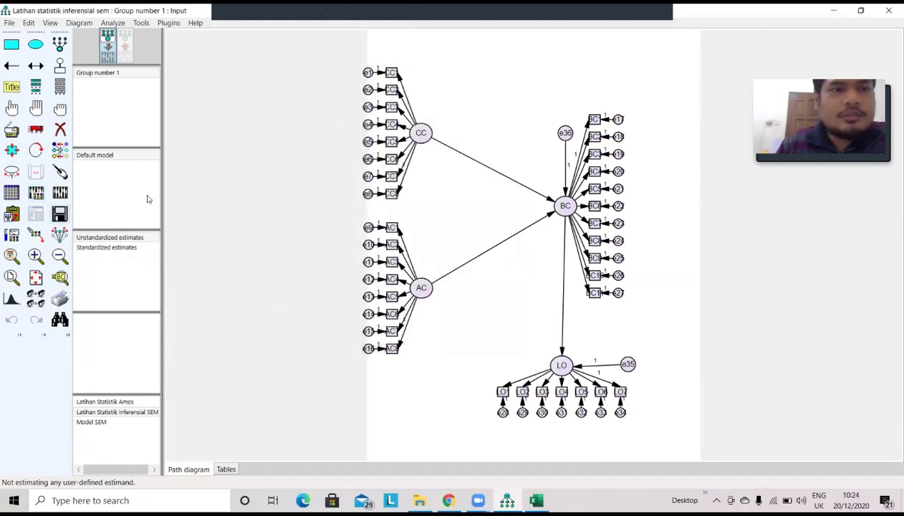
# Step: Calculate the model estimates with CC and AC left uncorrelated, and display the output path diagram
pyautogui.click(60, 194)
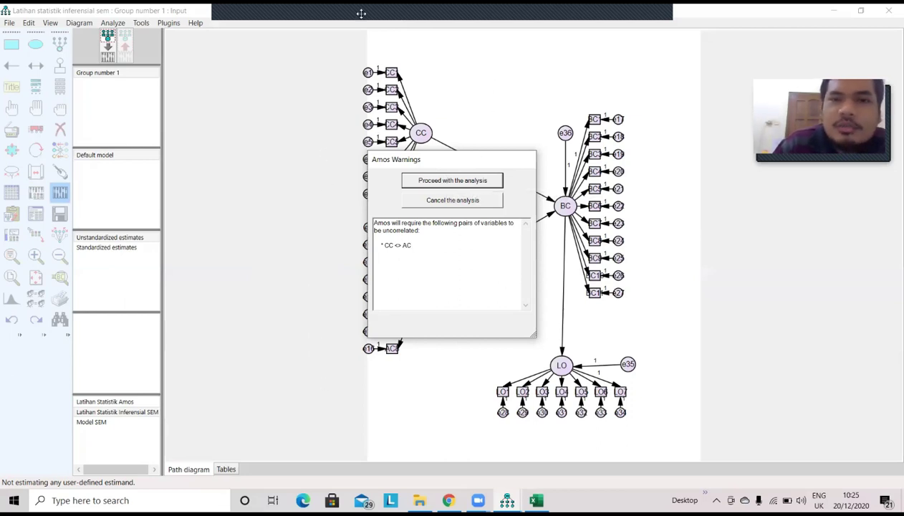
pyautogui.click(466, 183)
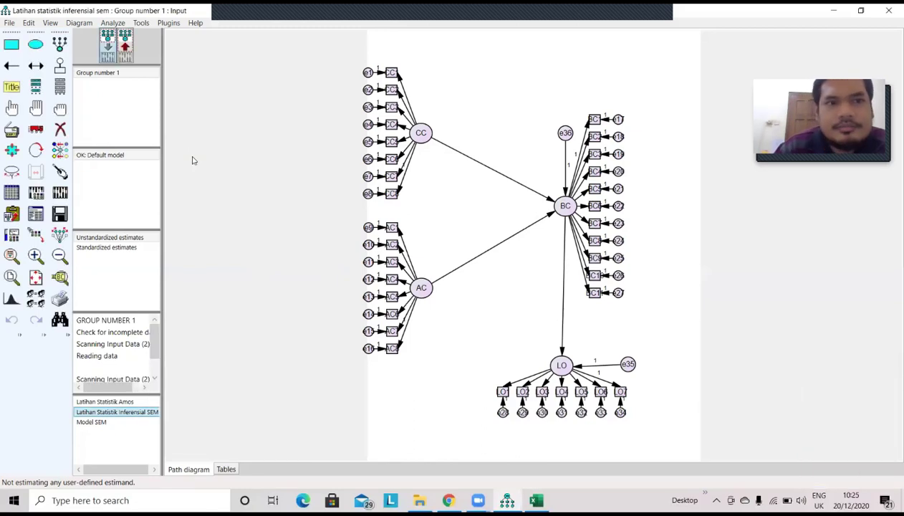
pyautogui.click(126, 50)
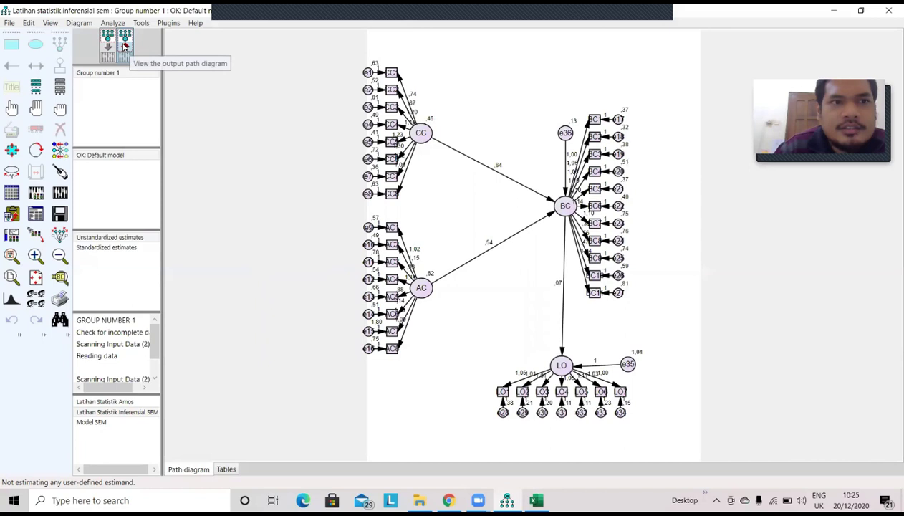
pyautogui.click(111, 43)
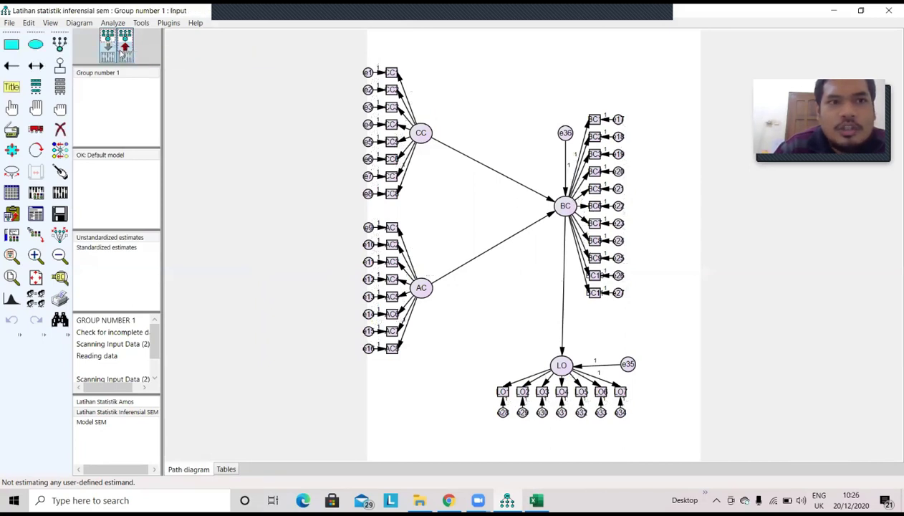
pyautogui.click(128, 46)
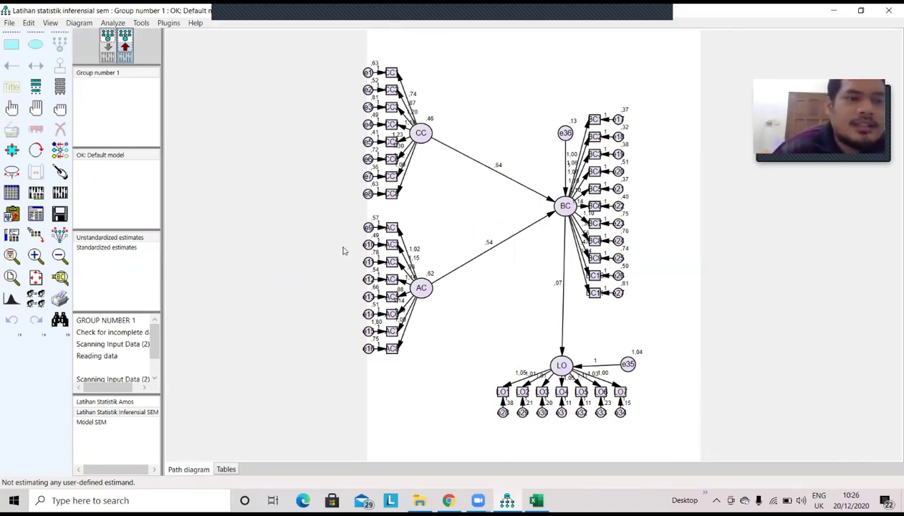
# Step: Open the text output, look through Notes for Model, Variable Summary and Sample Moments, and enlarge the results area to fit the covariance table
pyautogui.click(36, 216)
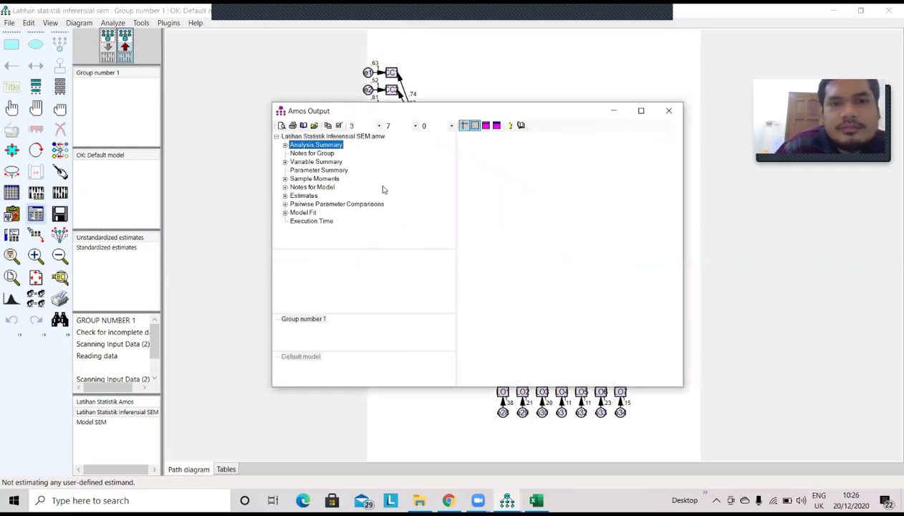
pyautogui.click(365, 185)
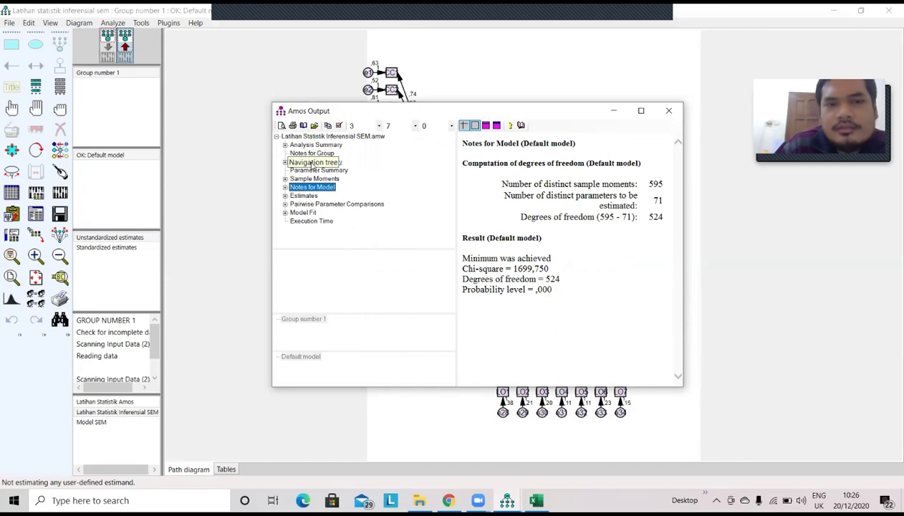
pyautogui.click(313, 162)
pyautogui.click(316, 179)
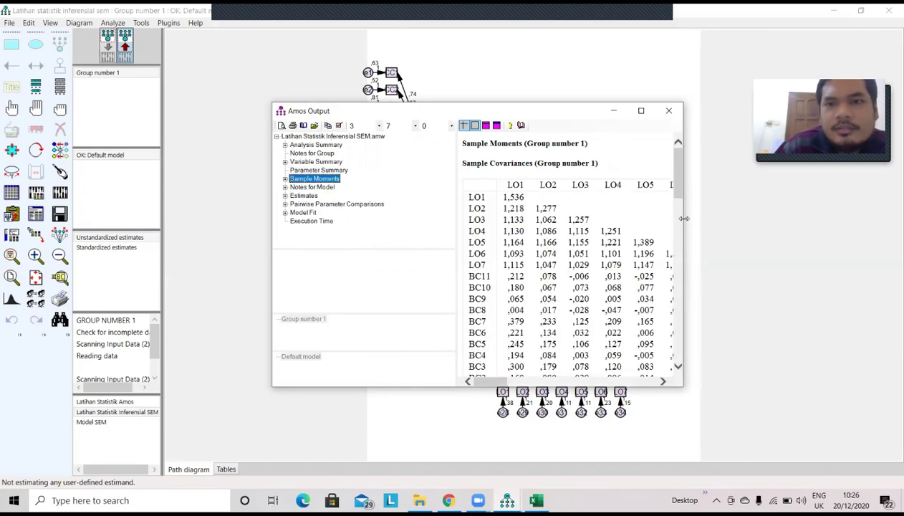
pyautogui.moveTo(684, 219); pyautogui.dragTo(858, 219)
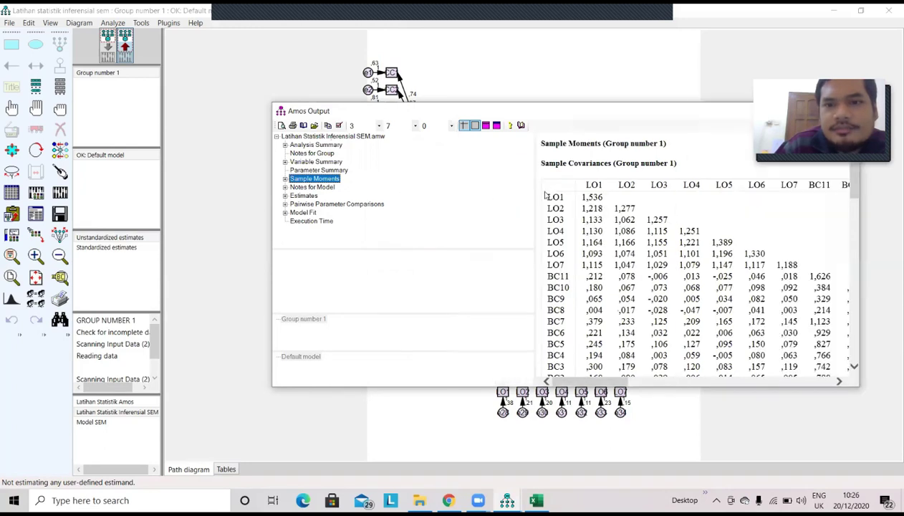
pyautogui.moveTo(534, 192); pyautogui.dragTo(417, 194)
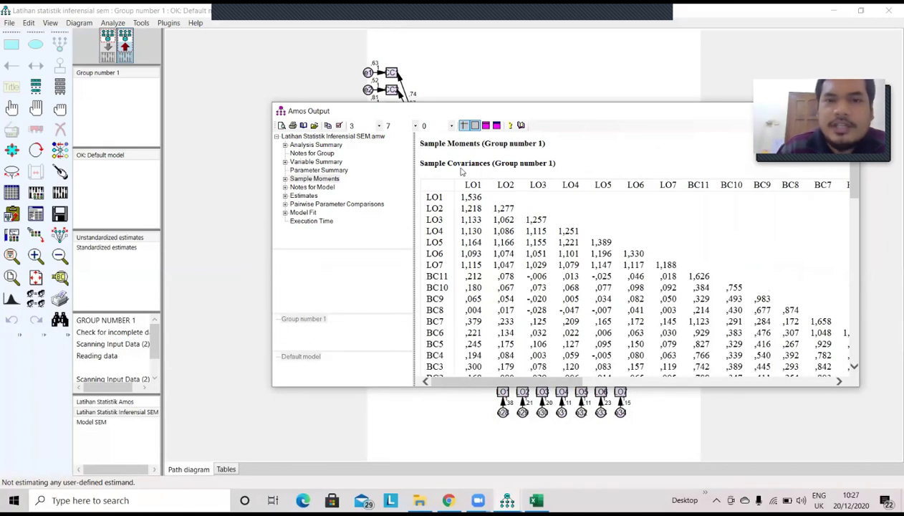
# Step: Examine the sample covariances and sample correlations, highlighting the correlations among indicators LO1 to LO7
pyautogui.scroll(-1, 445, 170)
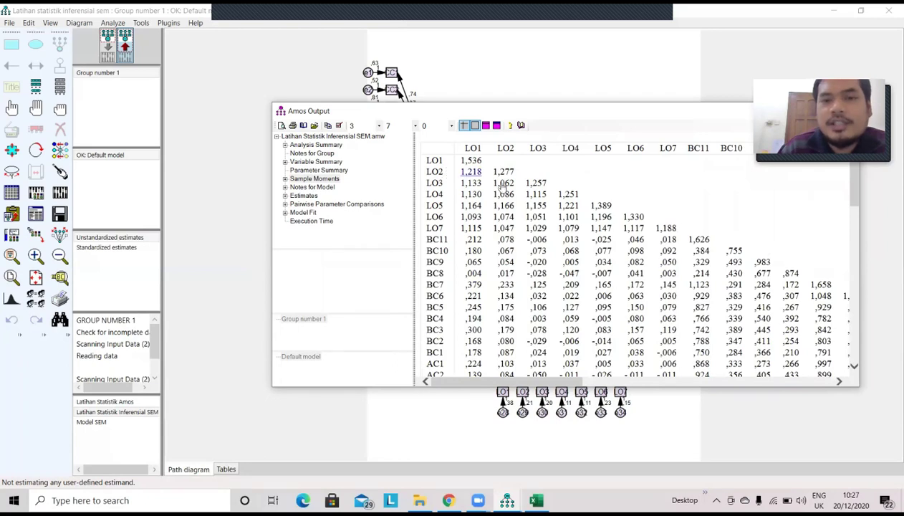
pyautogui.scroll(-6, 515, 191)
pyautogui.scroll(-5, 514, 196)
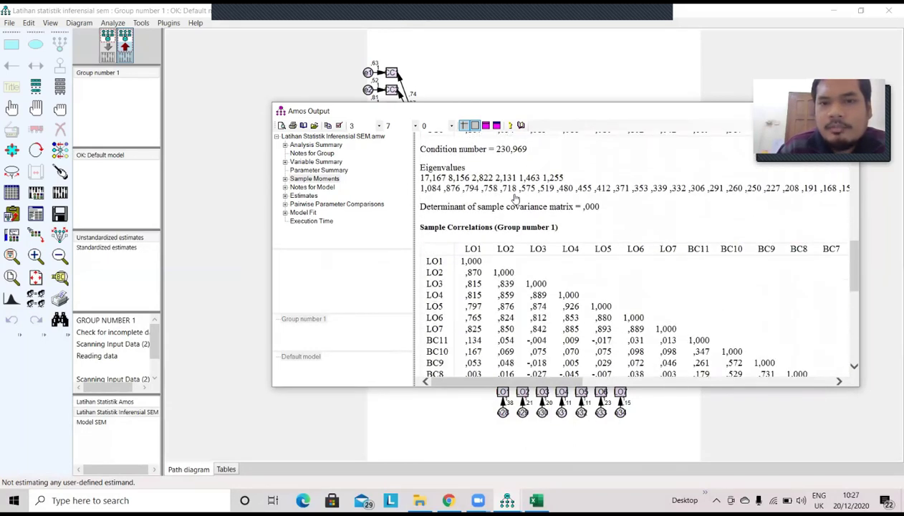
pyautogui.scroll(-1, 515, 197)
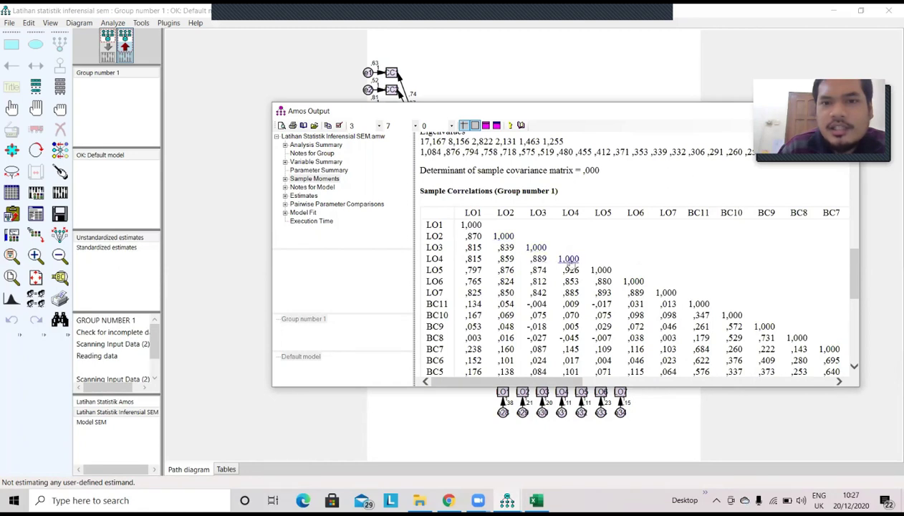
pyautogui.moveTo(428, 295); pyautogui.dragTo(671, 301)
pyautogui.scroll(-2, 644, 287)
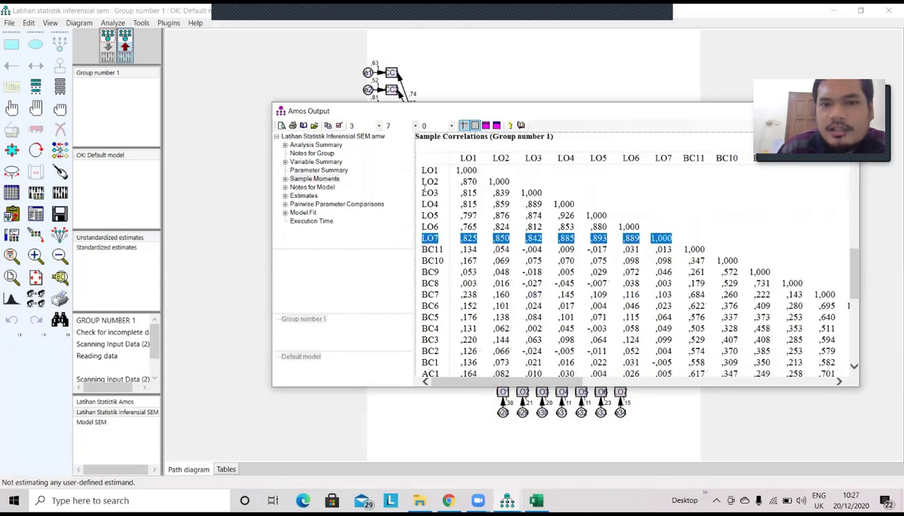
pyautogui.moveTo(419, 170); pyautogui.dragTo(662, 238)
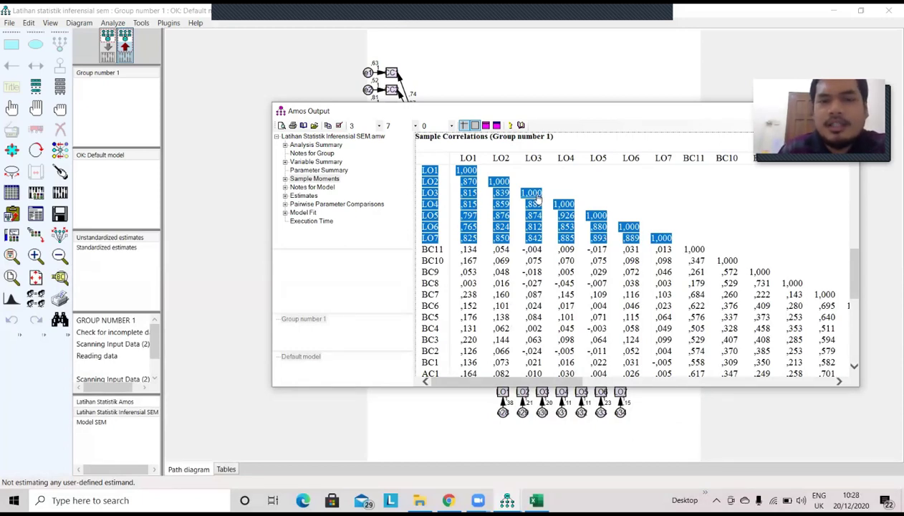
# Step: Read through the remaining sample moments, and expand Sample Moments to inspect the Sample Covariances and Sample Correlations tables separately
pyautogui.scroll(-7, 537, 198)
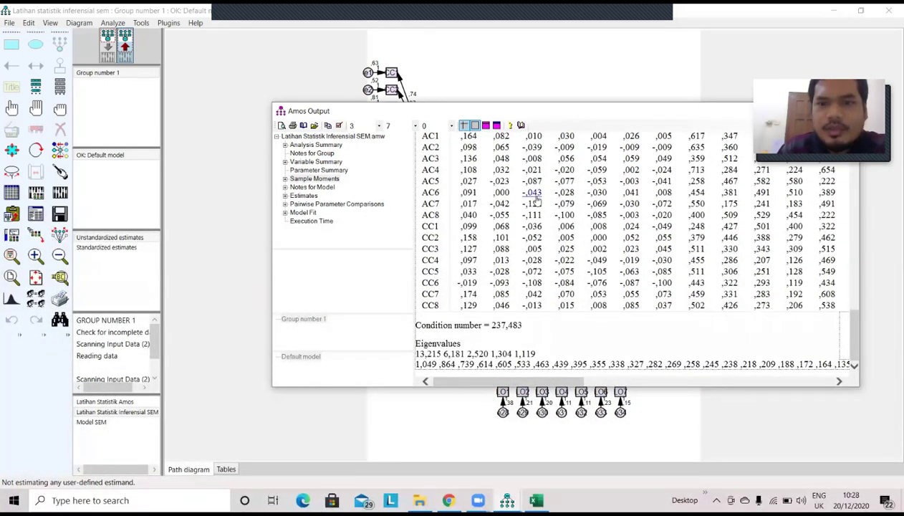
pyautogui.scroll(-15, 537, 192)
pyautogui.scroll(8, 535, 192)
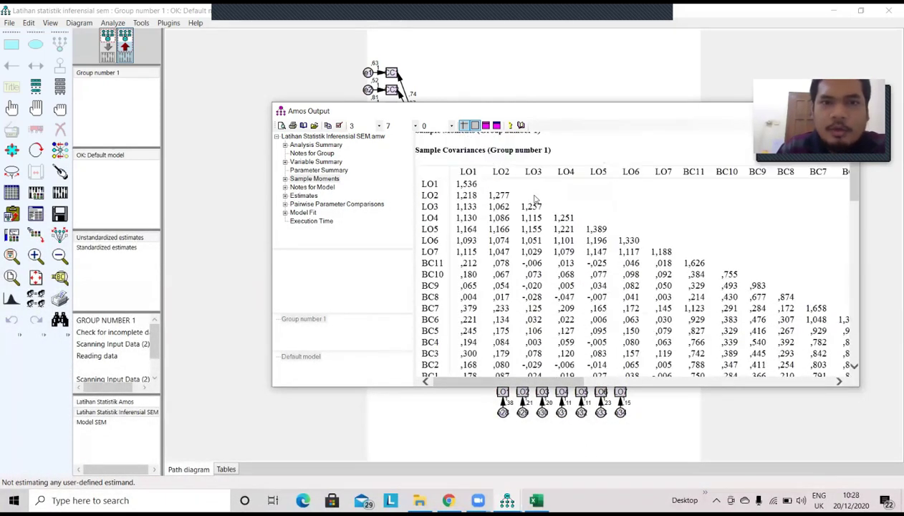
pyautogui.click(284, 179)
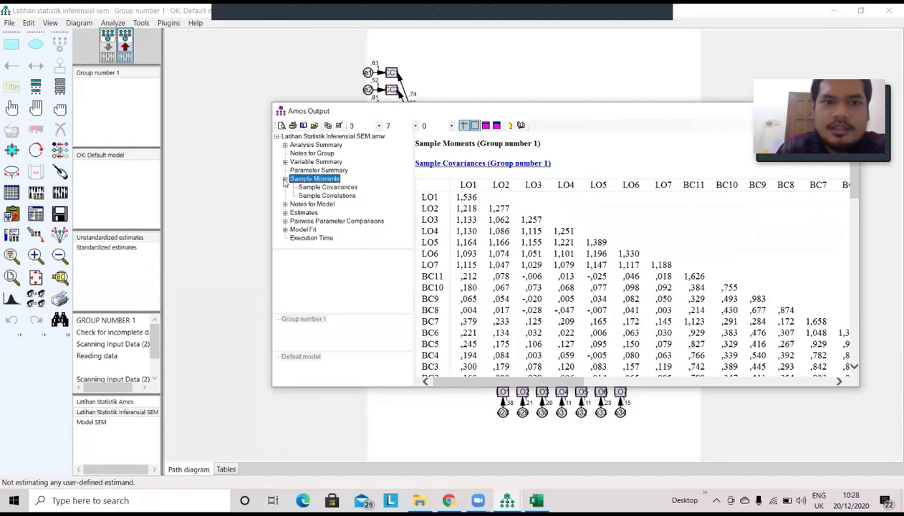
pyautogui.press('Down')
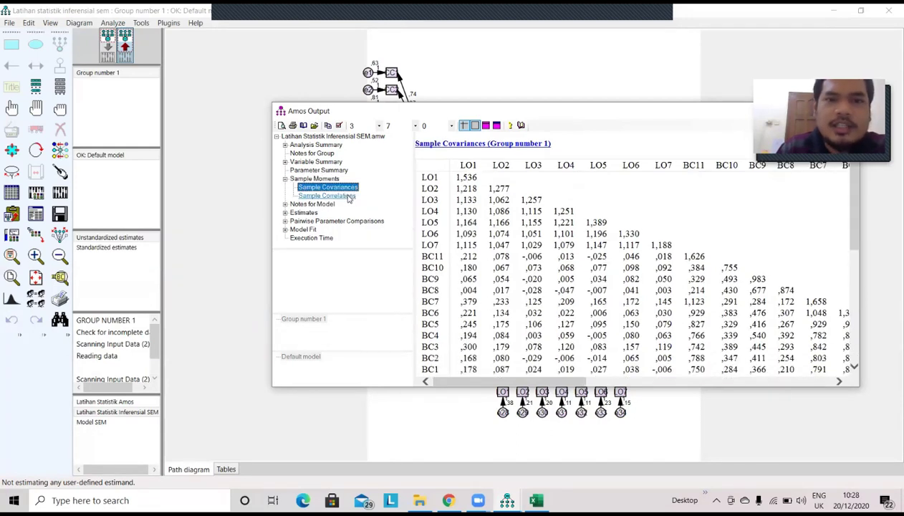
pyautogui.click(337, 196)
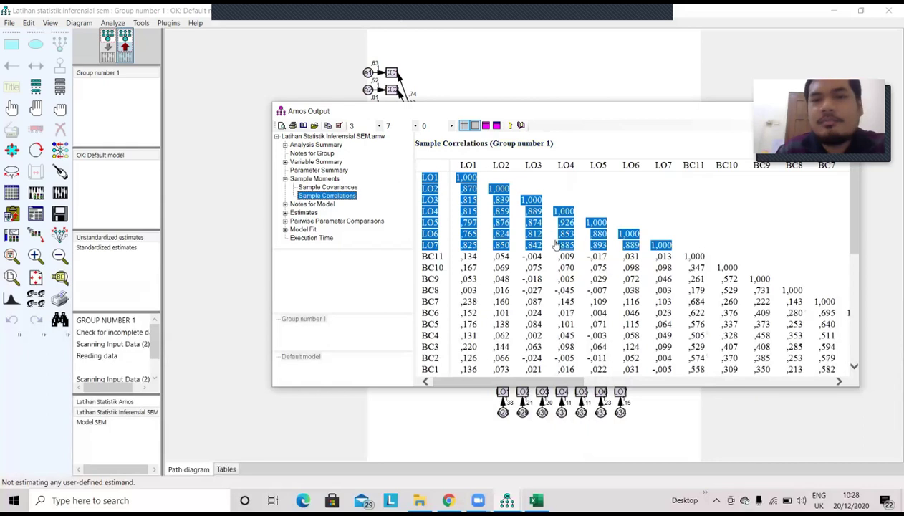
pyautogui.scroll(-1, 594, 326)
pyautogui.scroll(-8, 595, 326)
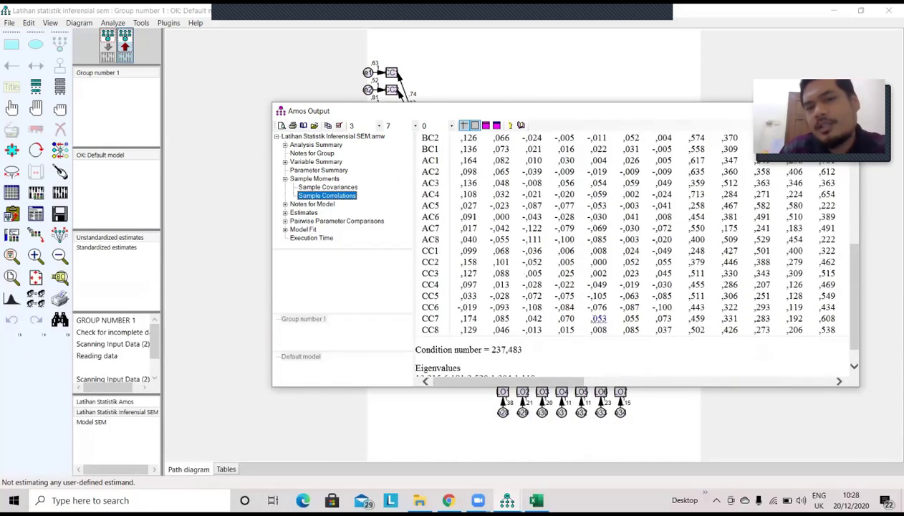
pyautogui.scroll(5, 558, 303)
pyautogui.scroll(1, 554, 303)
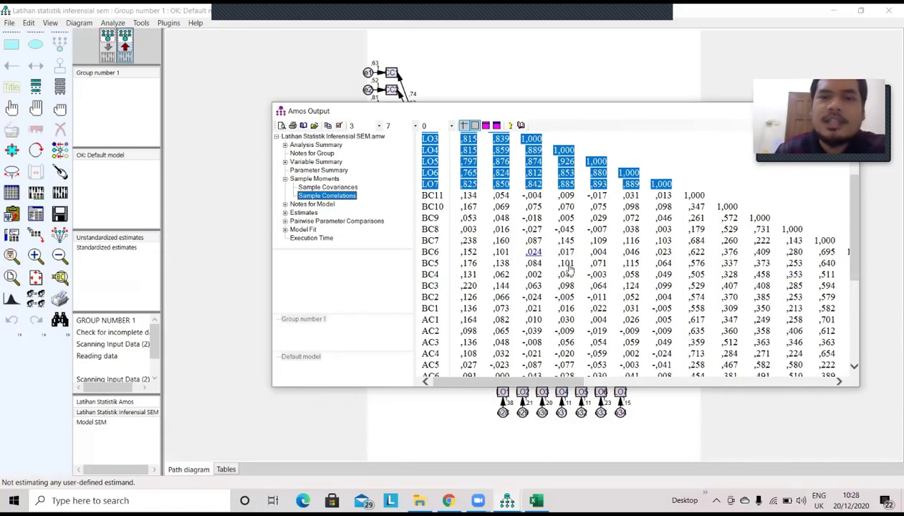
# Step: Open Notes for Model and highlight the chi-square value and the degrees of freedom in the result section
pyautogui.click(308, 204)
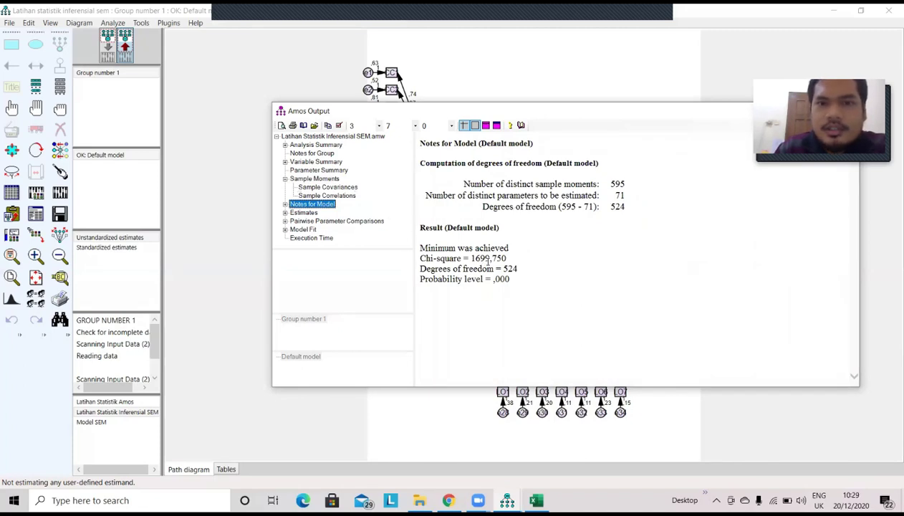
pyautogui.moveTo(472, 258); pyautogui.dragTo(506, 259)
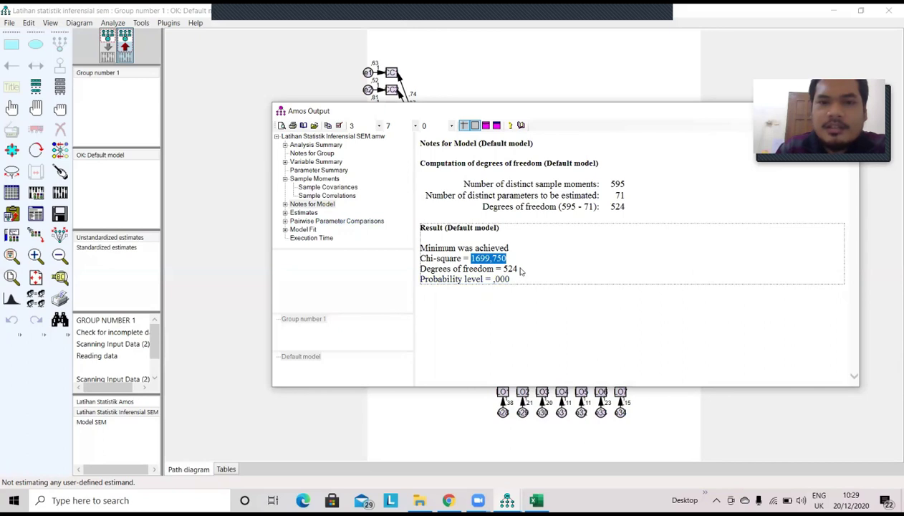
pyautogui.moveTo(516, 268); pyautogui.dragTo(500, 269)
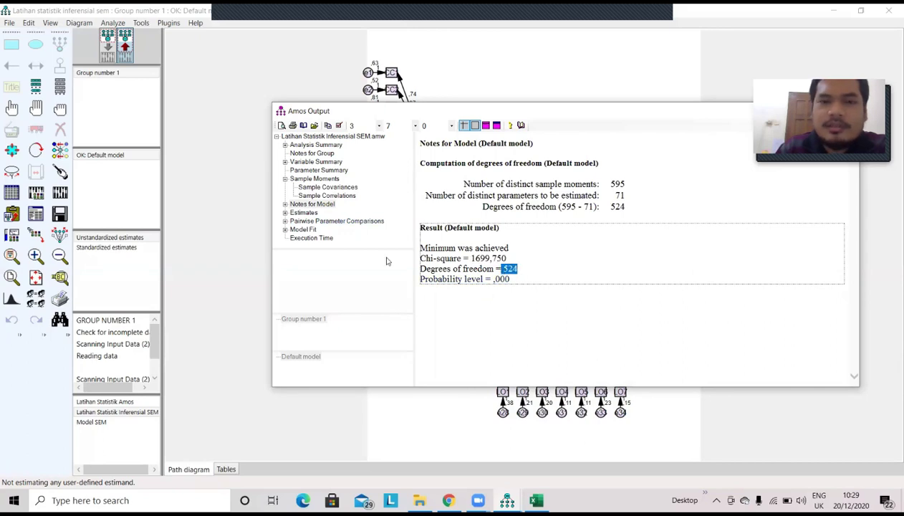
# Step: Expand Estimates and examine the regression weights, highlighting the rows for CC to BC, AC to BC and BC to LO
pyautogui.click(303, 213)
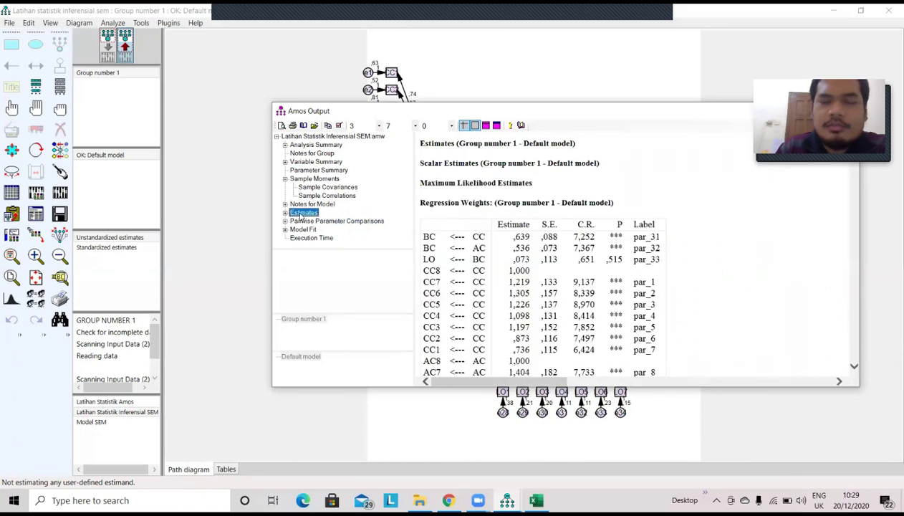
pyautogui.click(286, 213)
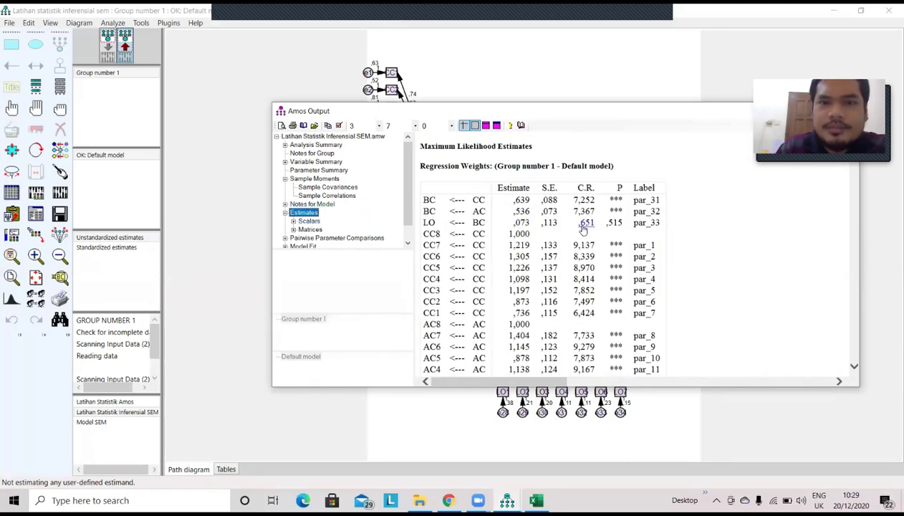
pyautogui.scroll(-1, 351, 241)
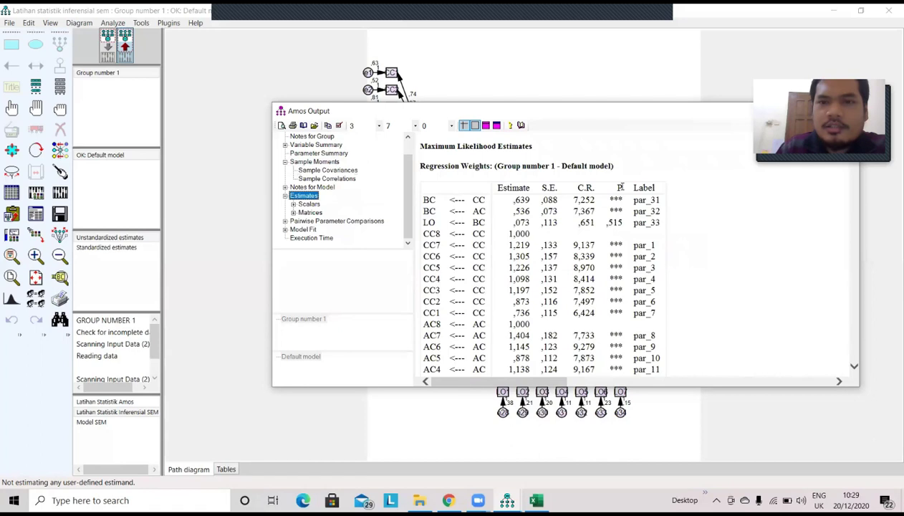
pyautogui.scroll(-1, 603, 224)
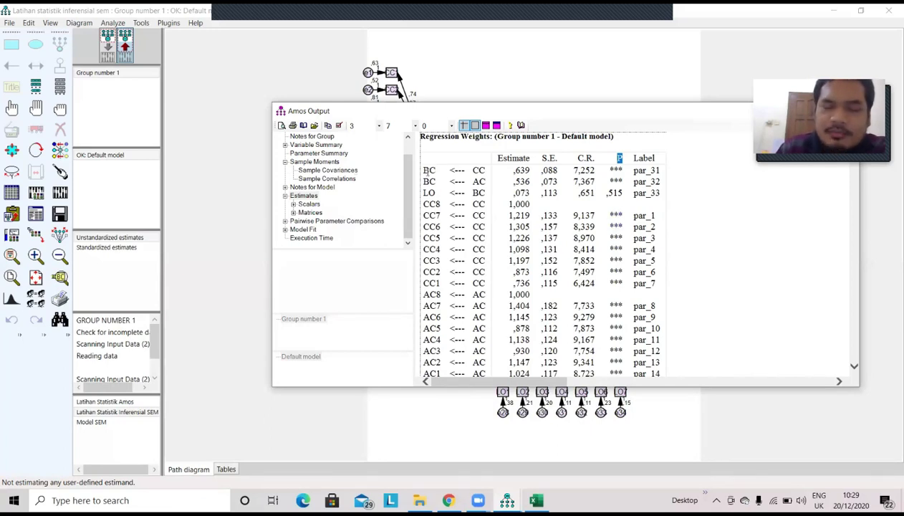
pyautogui.click(423, 137)
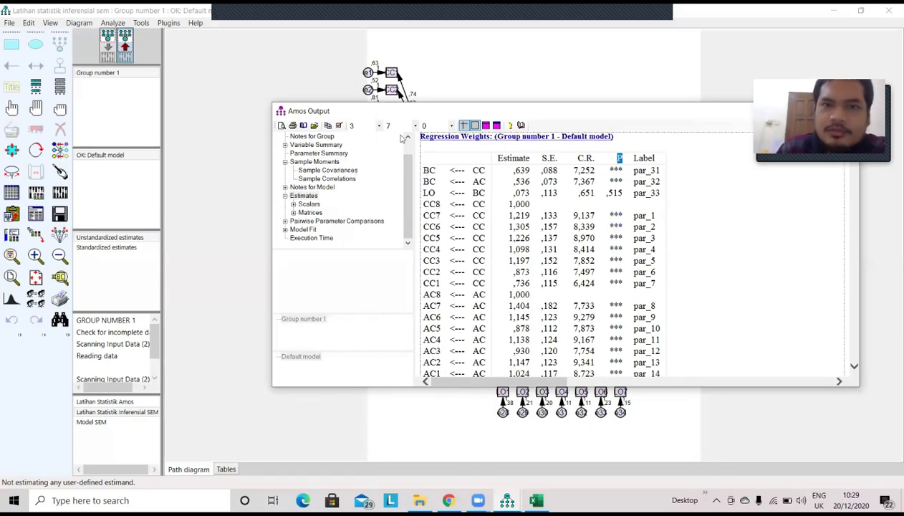
pyautogui.moveTo(401, 111); pyautogui.dragTo(422, 75)
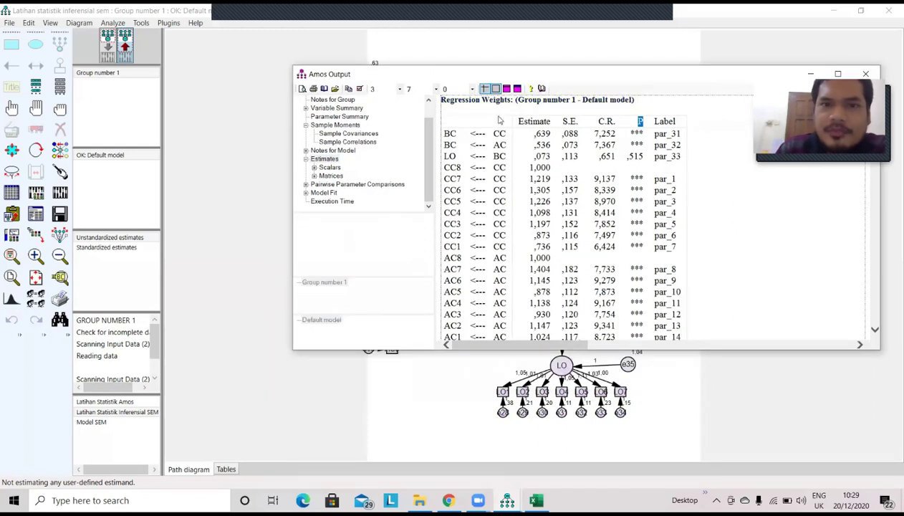
pyautogui.moveTo(449, 133); pyautogui.dragTo(686, 158)
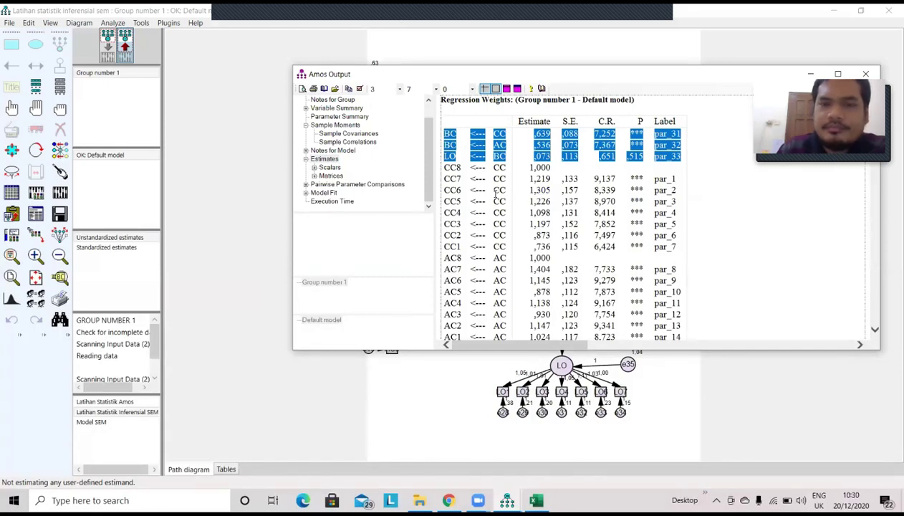
# Step: Look through the standardized regression weights and return to the unstandardized regression weights table for comparison
pyautogui.scroll(-5, 533, 212)
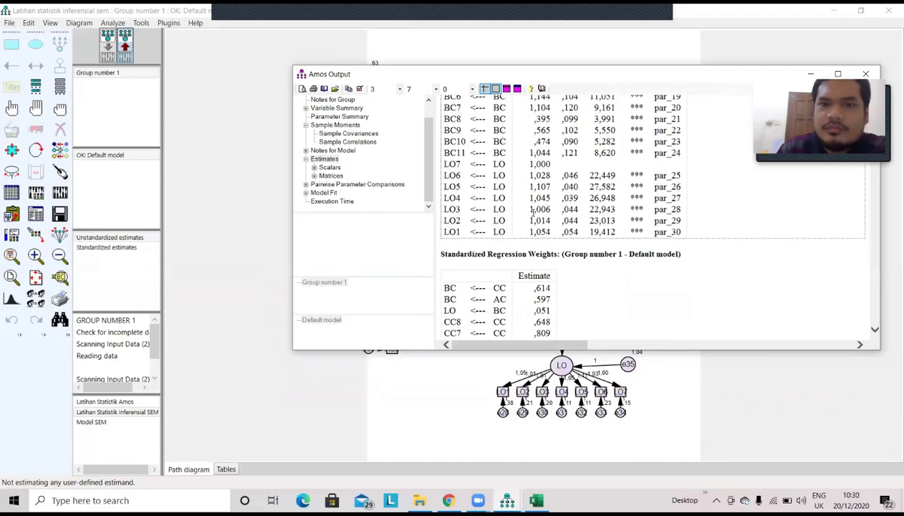
pyautogui.scroll(-3, 532, 212)
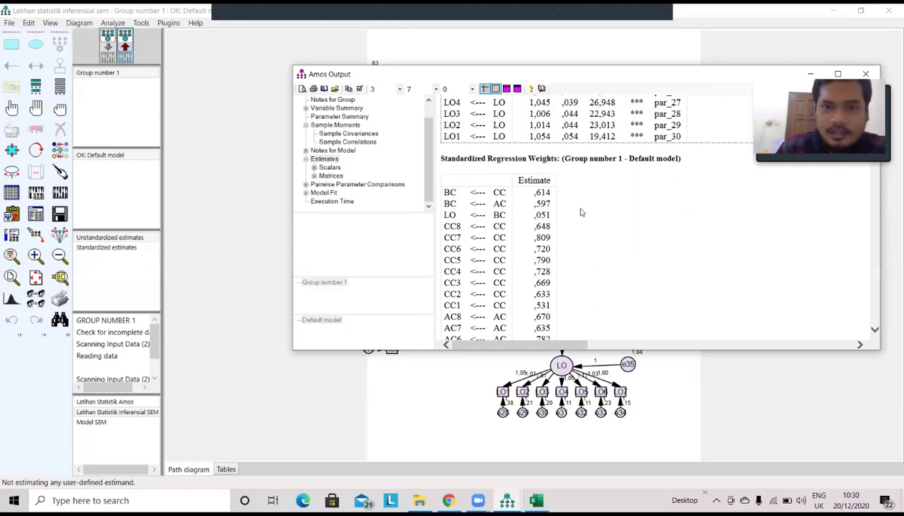
pyautogui.scroll(12, 582, 212)
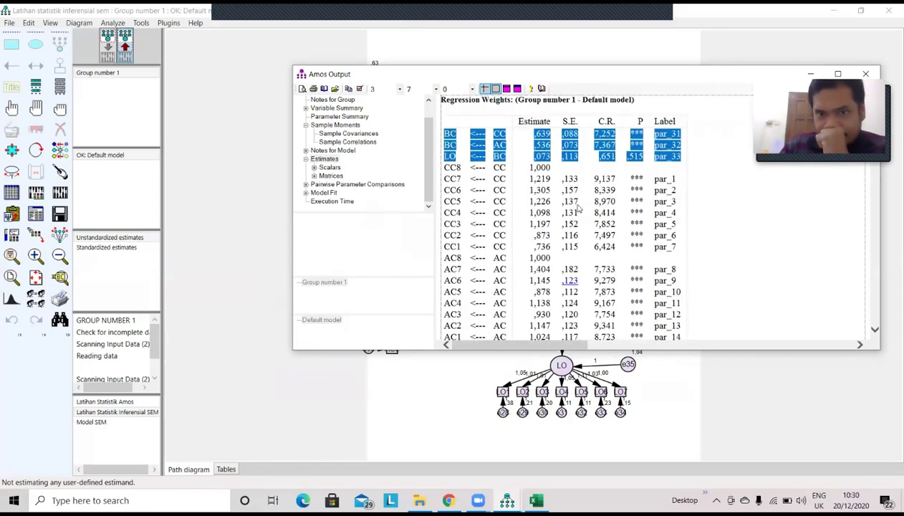
pyautogui.scroll(2, 578, 207)
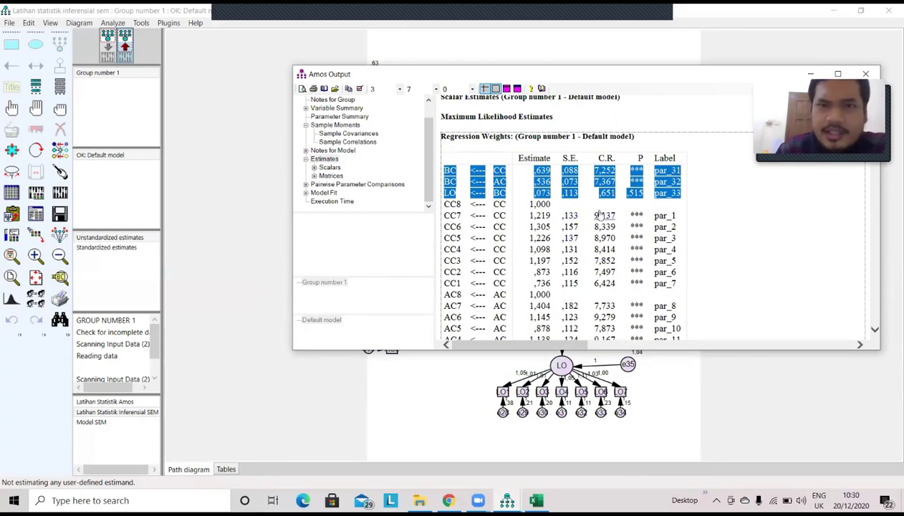
# Step: Read through the variances, squared multiple correlations, implied covariances and correlations, and residual covariances of the default model
pyautogui.scroll(-15, 600, 215)
pyautogui.scroll(-15, 601, 223)
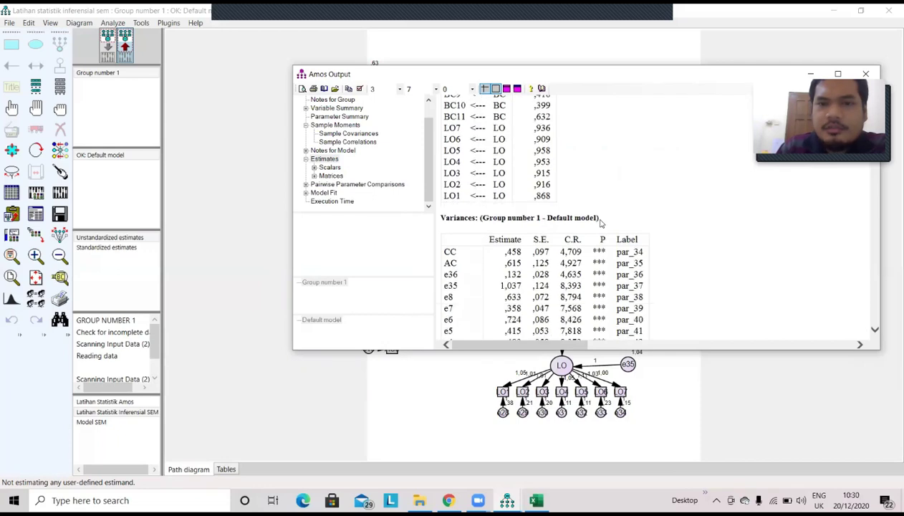
pyautogui.scroll(-3, 601, 223)
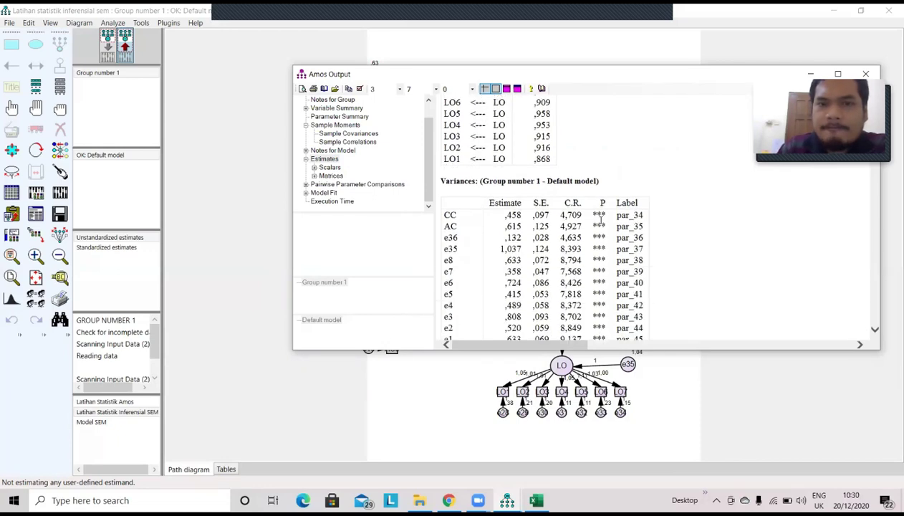
pyautogui.scroll(-20, 600, 222)
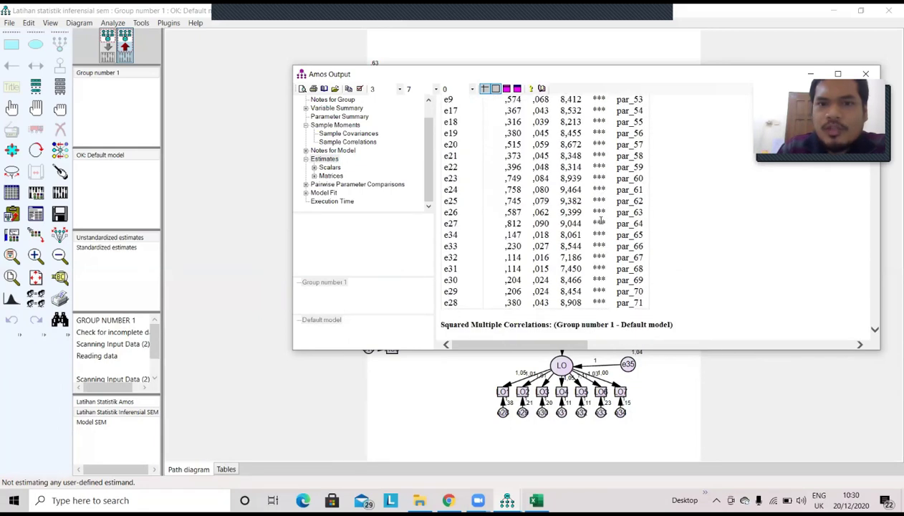
pyautogui.scroll(-20, 601, 223)
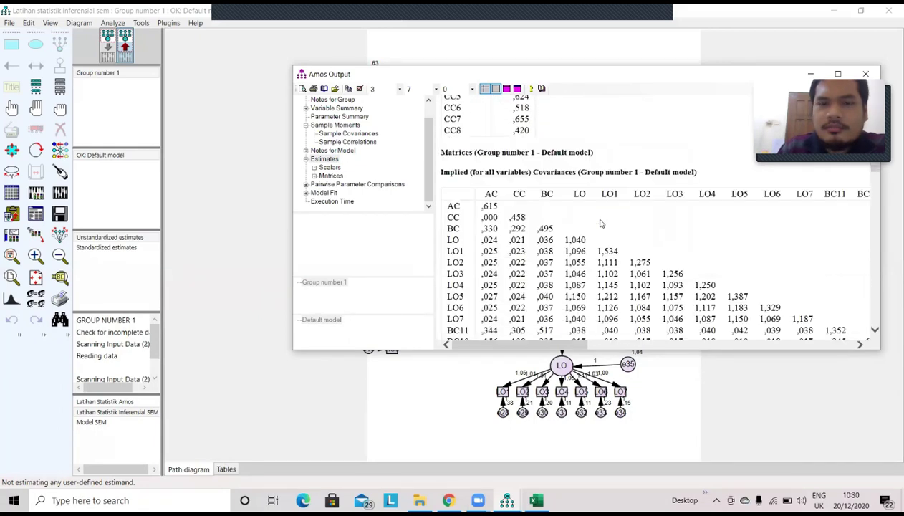
pyautogui.scroll(-20, 600, 220)
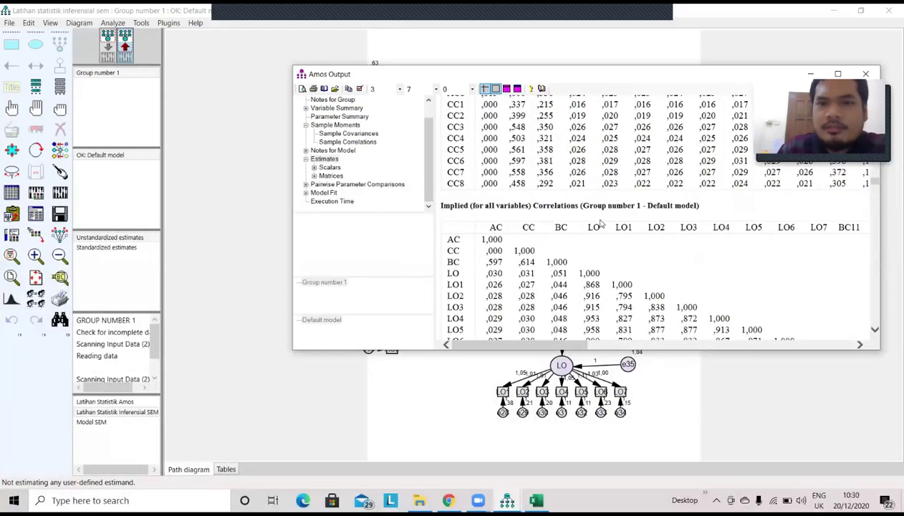
pyautogui.scroll(-20, 601, 223)
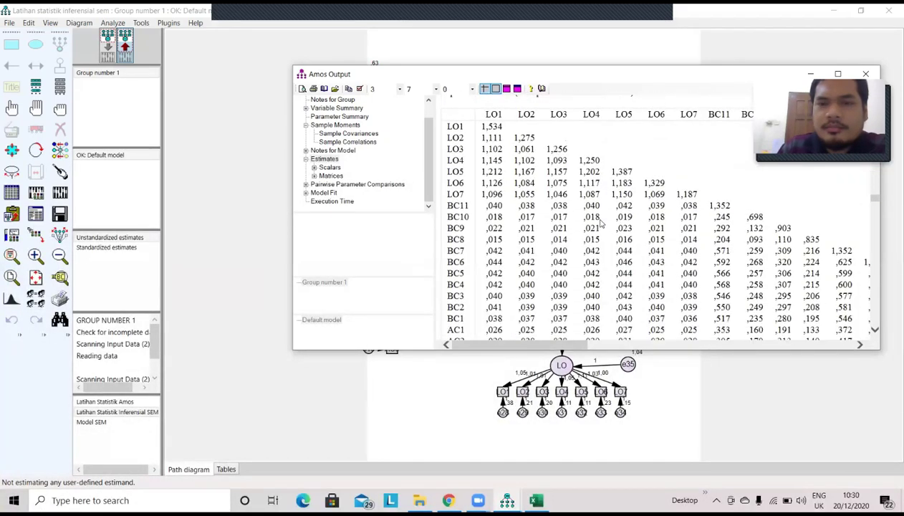
pyautogui.scroll(-20, 600, 223)
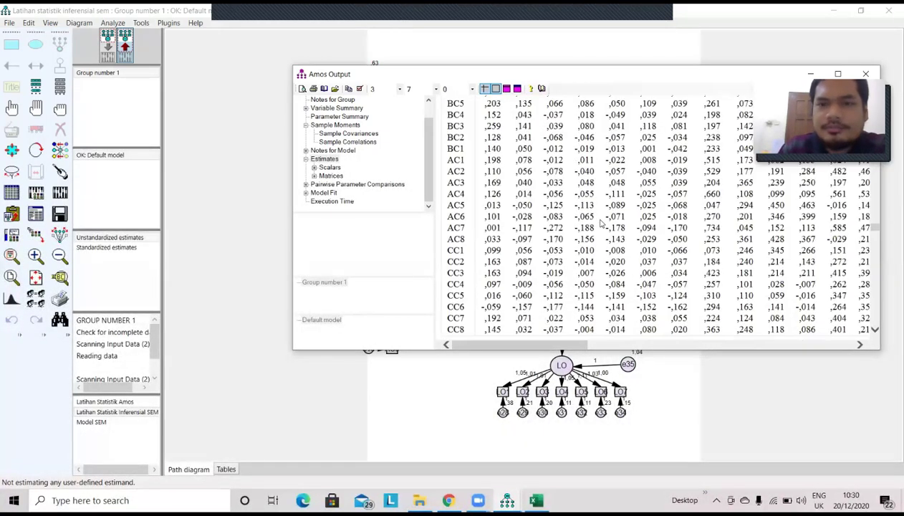
# Step: Examine the Total Effects and Standardized Total Effects tables for AC, CC, BC and LO
pyautogui.scroll(-20, 601, 220)
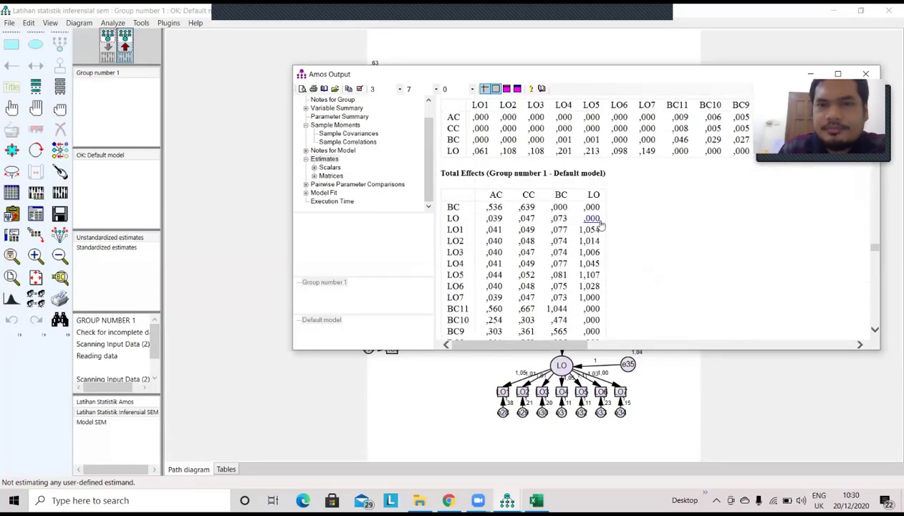
pyautogui.scroll(-2, 601, 225)
pyautogui.scroll(1, 600, 225)
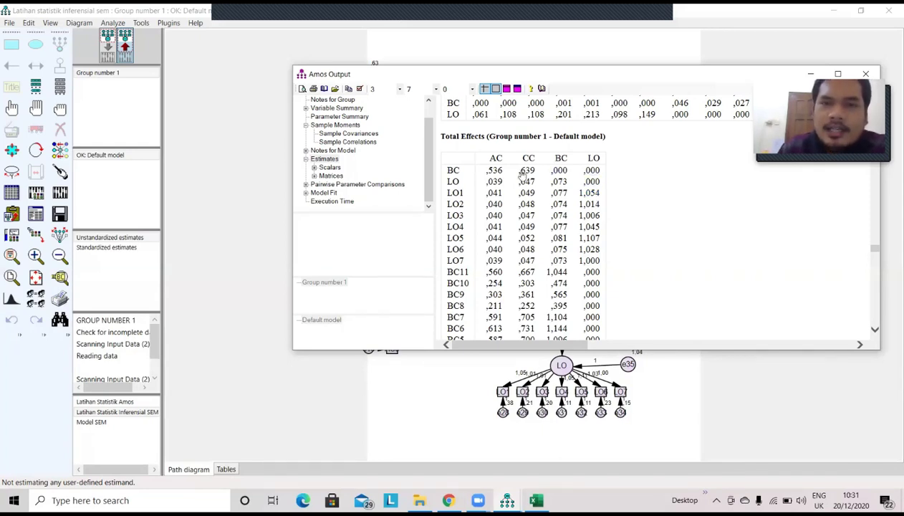
pyautogui.scroll(-9, 560, 195)
pyautogui.scroll(-2, 560, 196)
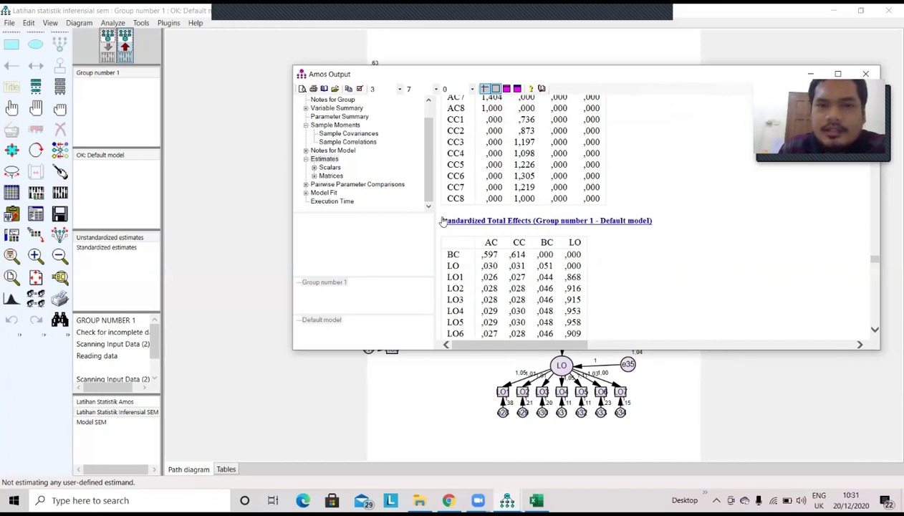
pyautogui.scroll(-3, 533, 245)
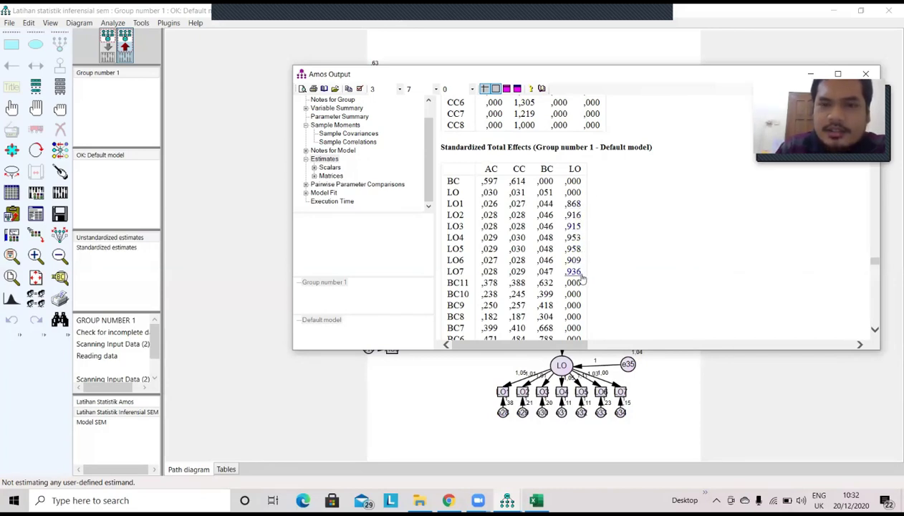
pyautogui.scroll(-1, 583, 279)
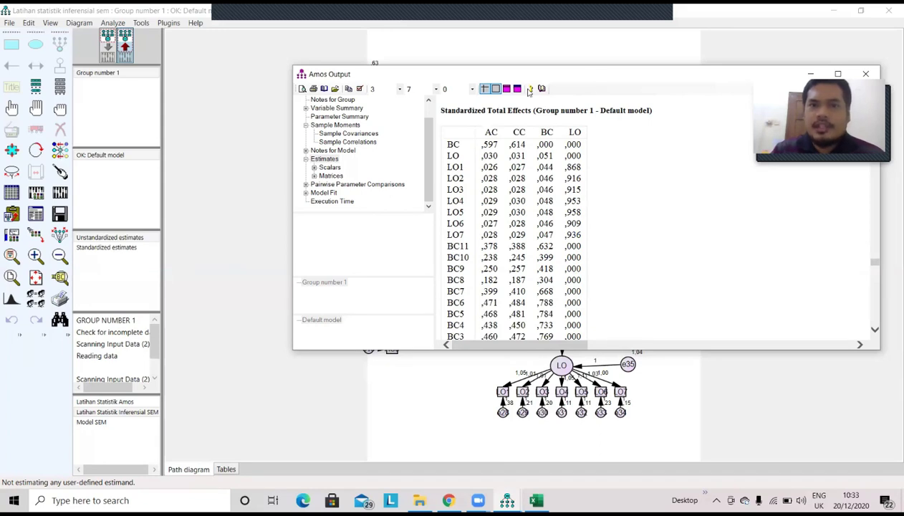
# Step: Move the output window aside to view the path diagram, and bring it back to recheck the Standardized Total Effects table
pyautogui.moveTo(529, 74); pyautogui.dragTo(22, 164)
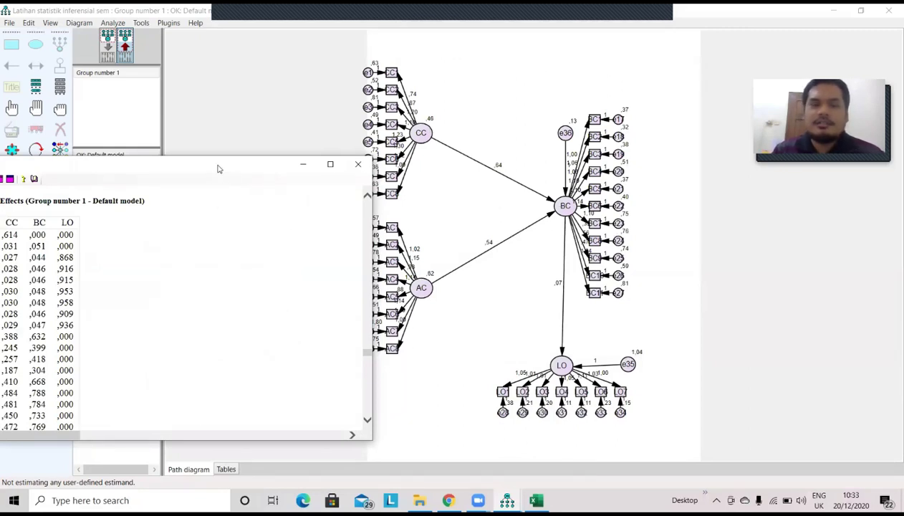
pyautogui.moveTo(218, 169); pyautogui.dragTo(581, 63)
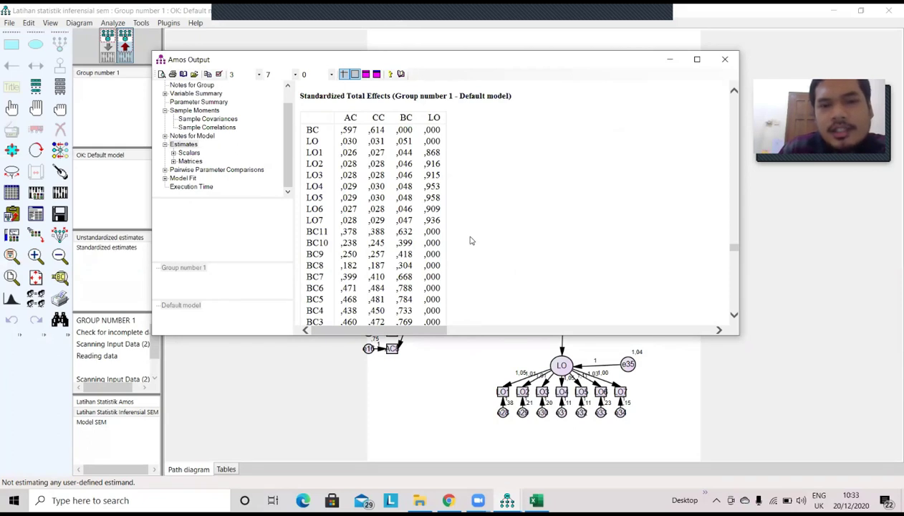
pyautogui.scroll(-1, 471, 241)
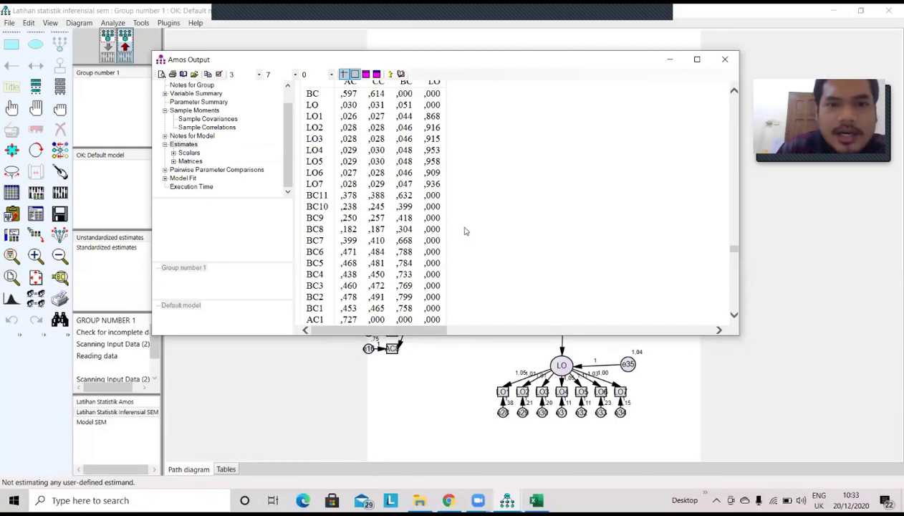
pyautogui.scroll(1, 462, 229)
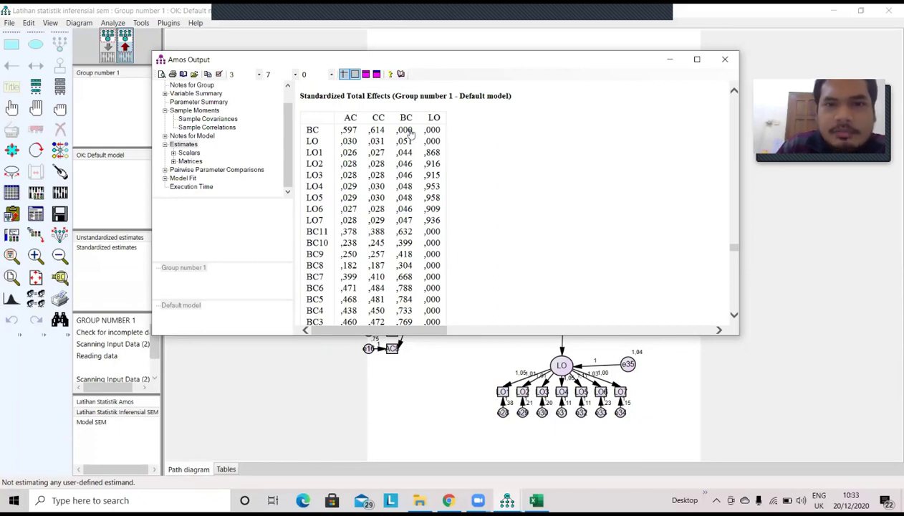
# Step: Read the standardized total effects on the BC, AC and CC indicators, and minimize the output window to show the path diagram
pyautogui.scroll(-2, 404, 211)
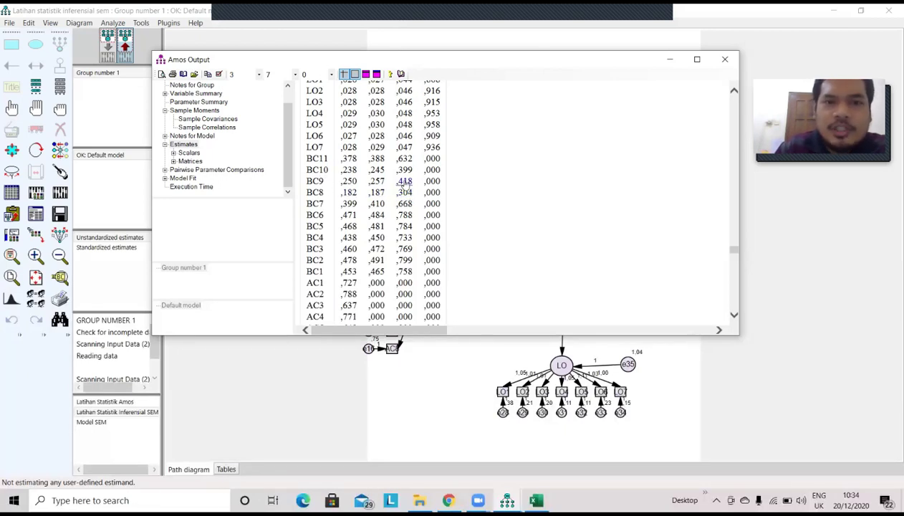
pyautogui.scroll(-2, 406, 192)
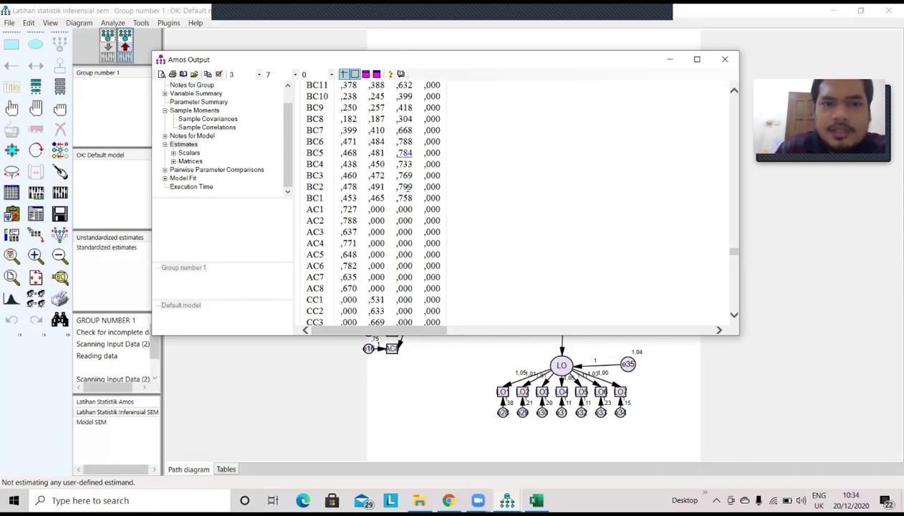
pyautogui.scroll(-1, 406, 187)
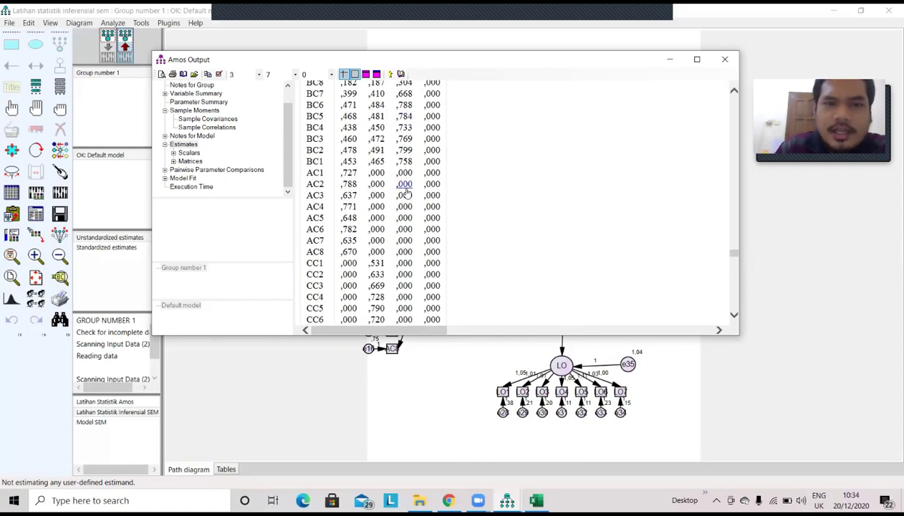
pyautogui.scroll(-1, 406, 188)
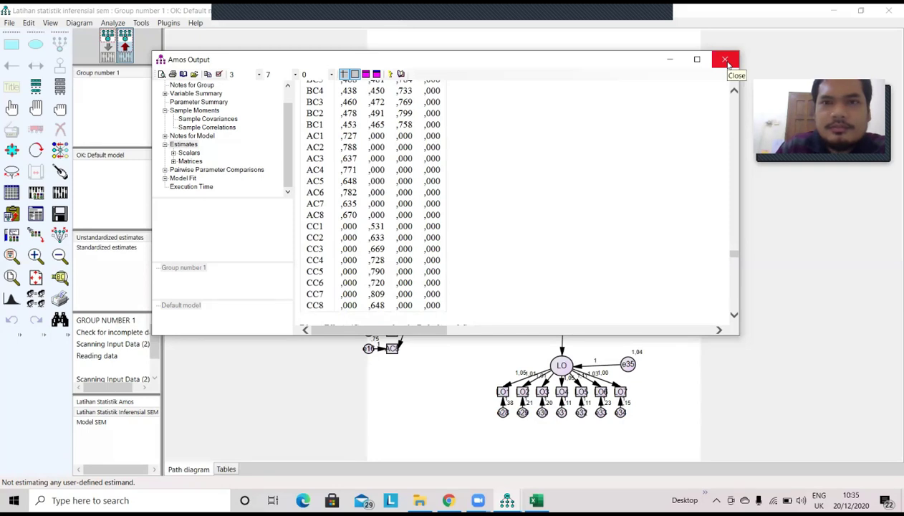
pyautogui.click(671, 62)
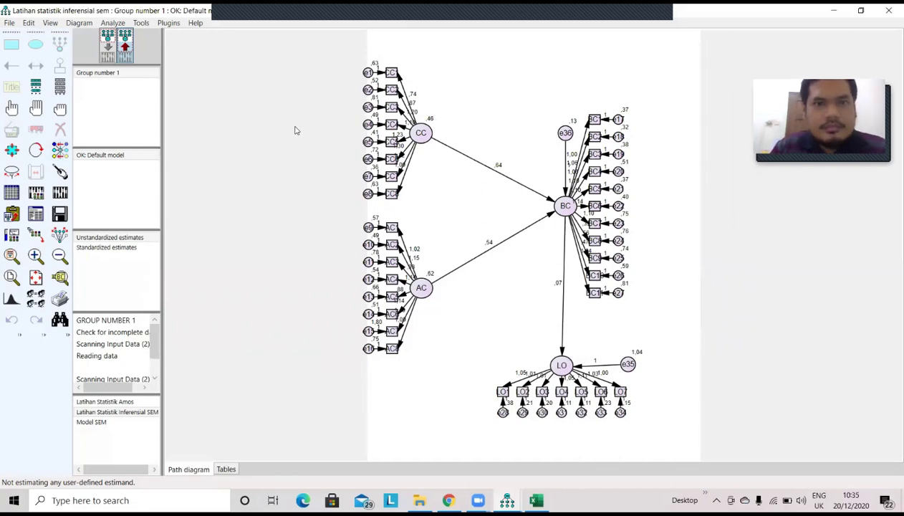
# Step: Switch the path diagram back to the input model and erase the indicators BC8, BC9 and BC10 from the BC construct
pyautogui.click(106, 49)
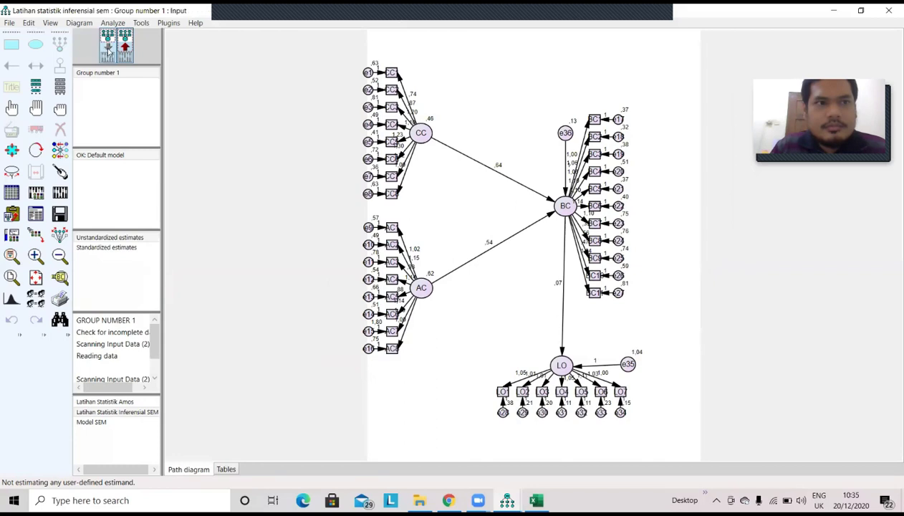
pyautogui.click(61, 129)
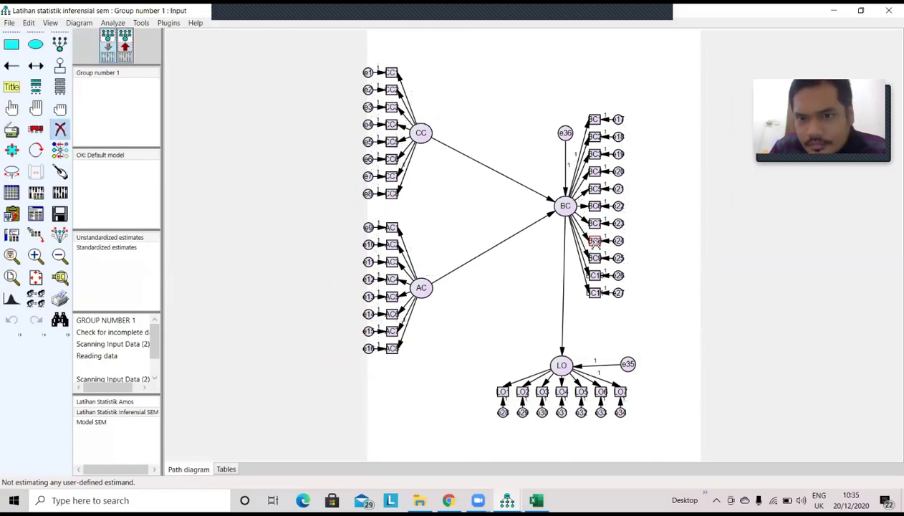
pyautogui.click(595, 241)
pyautogui.click(595, 258)
pyautogui.click(595, 274)
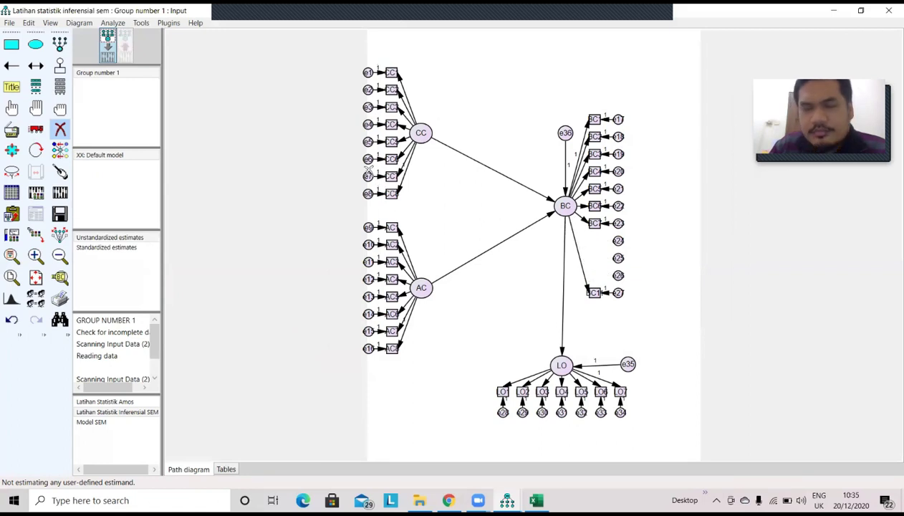
# Step: Erase the orphaned error terms e24, e25 and e26 beside the BC indicators
pyautogui.click(60, 171)
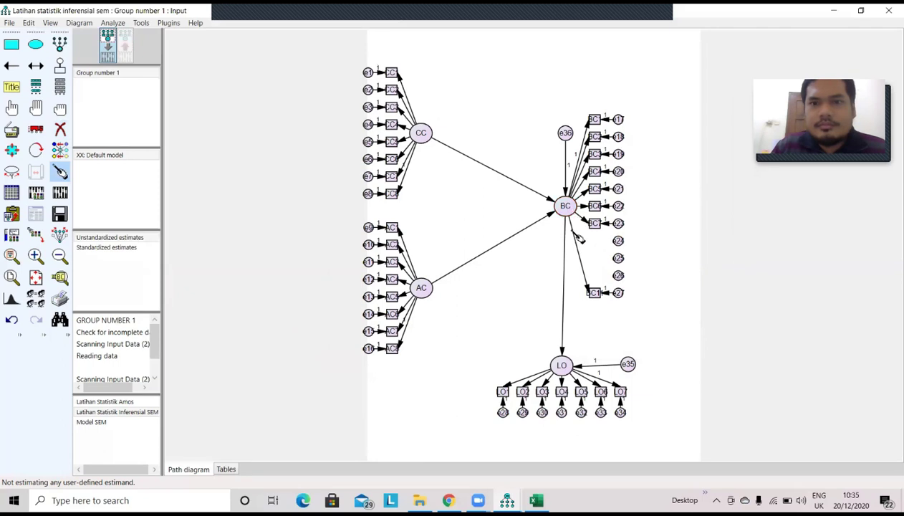
pyautogui.click(59, 129)
pyautogui.click(618, 275)
pyautogui.click(618, 257)
pyautogui.click(618, 243)
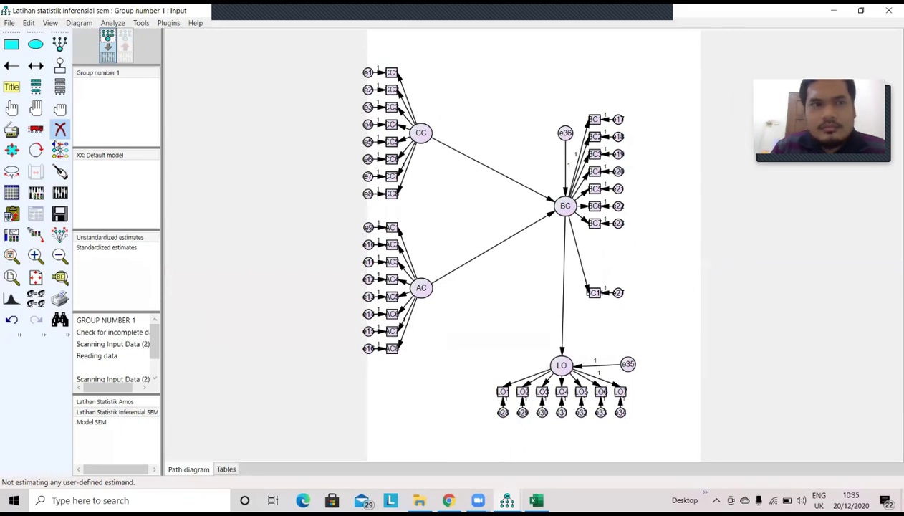
pyautogui.click(62, 131)
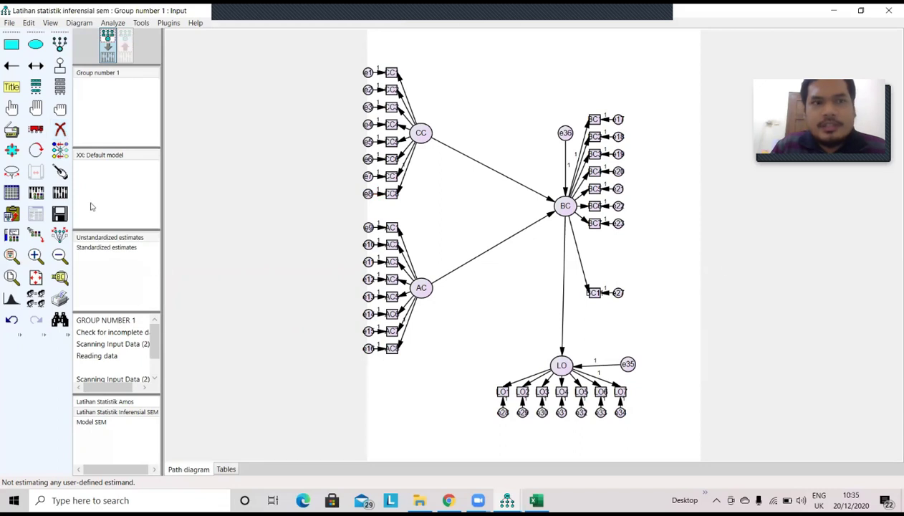
pyautogui.click(59, 171)
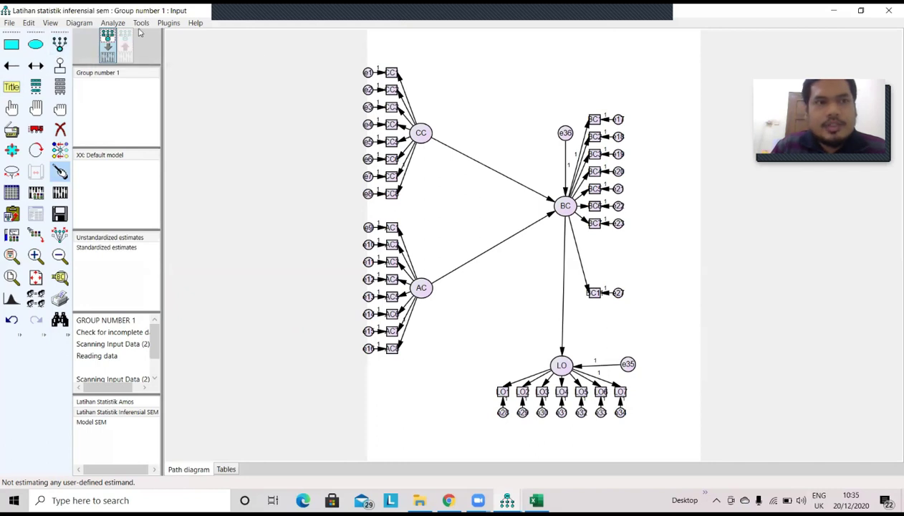
# Step: Calculate the estimates for the reduced model with CC and AC left uncorrelated, and display the output path diagram
pyautogui.click(61, 194)
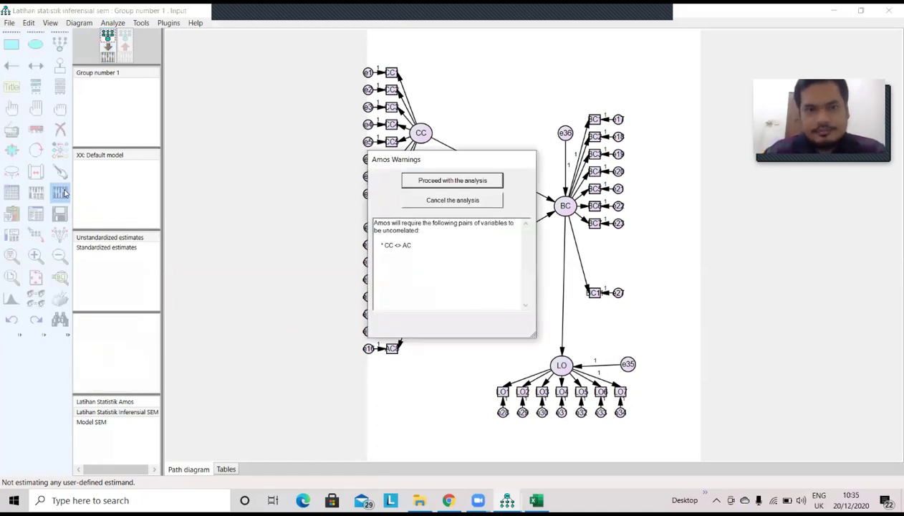
pyautogui.click(416, 180)
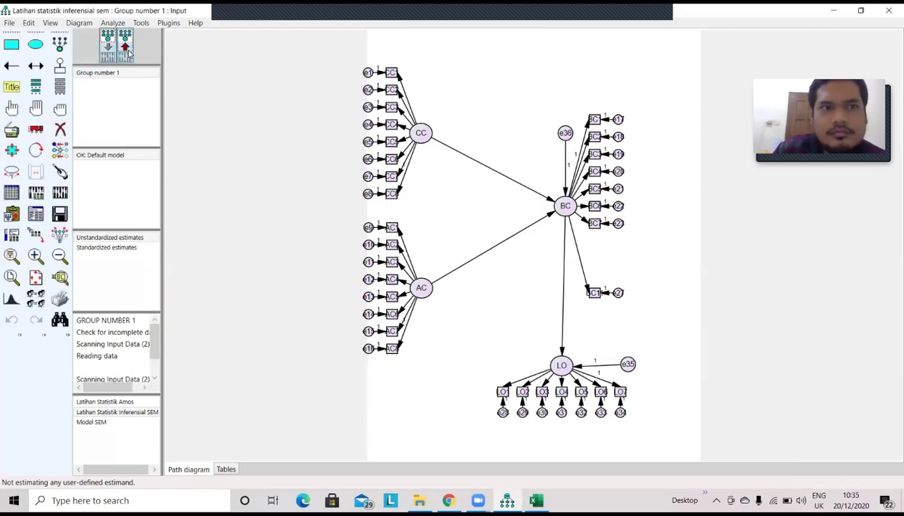
pyautogui.click(128, 53)
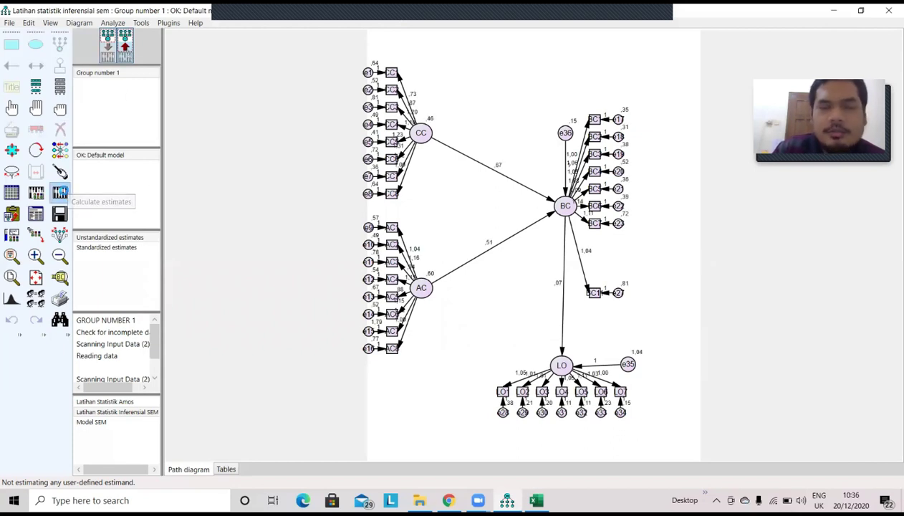
# Step: Rerun the estimation of the reduced model, proceeding with the analysis despite the uncorrelated CC and AC pair
pyautogui.click(60, 192)
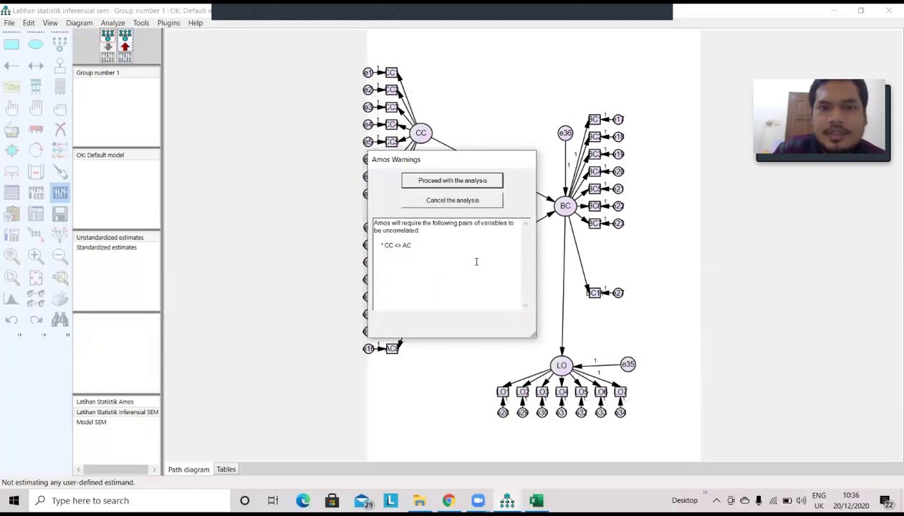
pyautogui.click(460, 201)
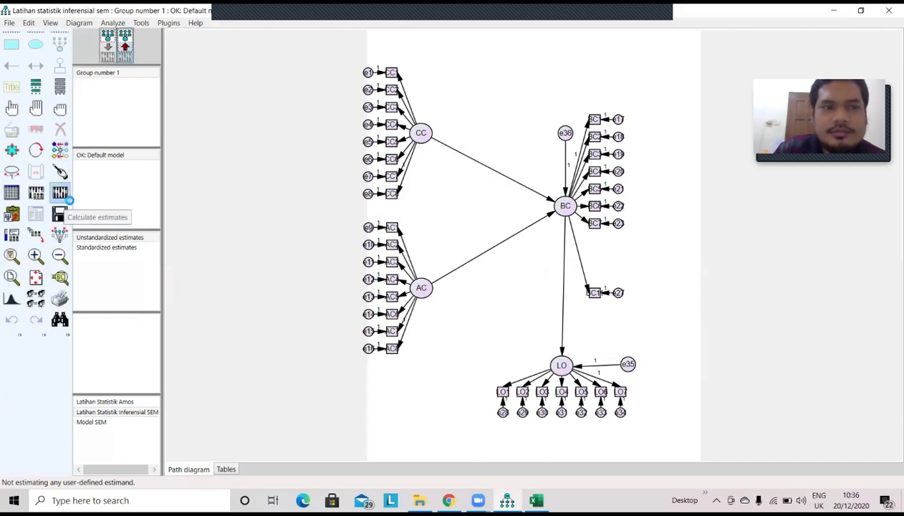
pyautogui.click(65, 196)
pyautogui.click(449, 180)
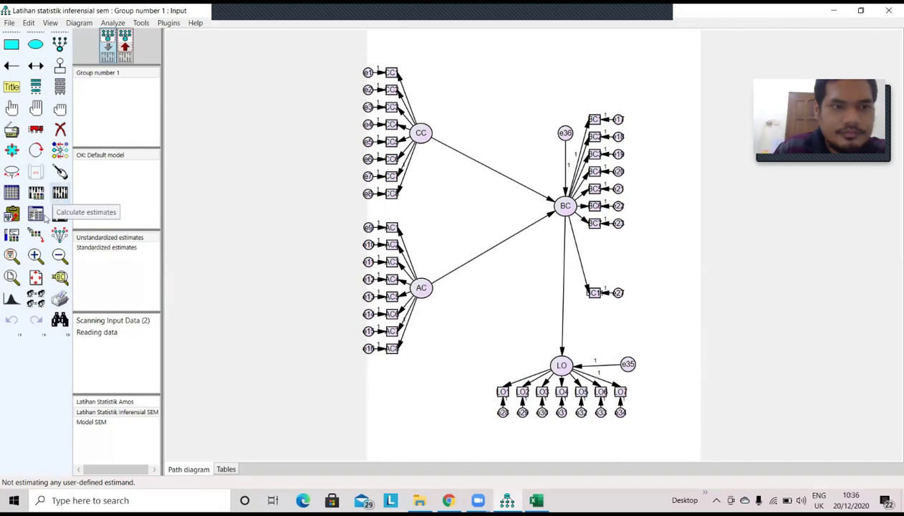
# Step: Open the text output of the reduced model and bring the Amos Output window to the front
pyautogui.click(38, 215)
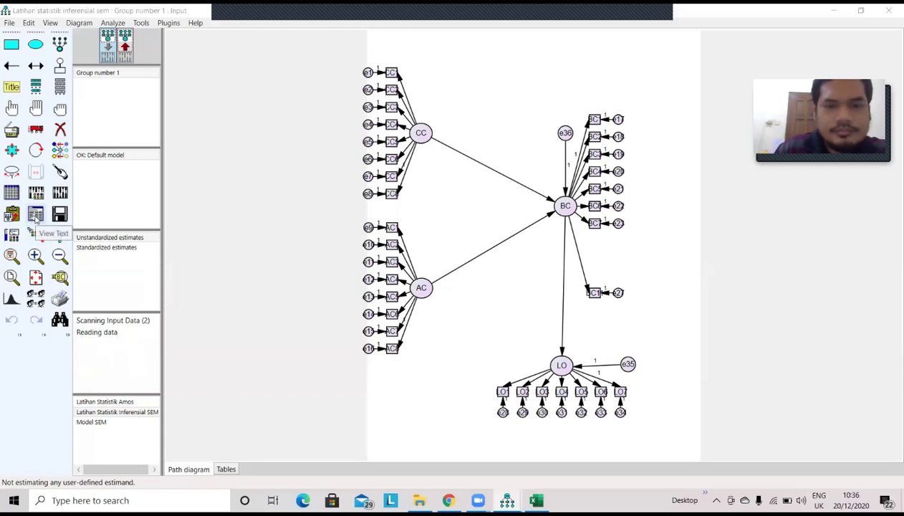
pyautogui.click(35, 216)
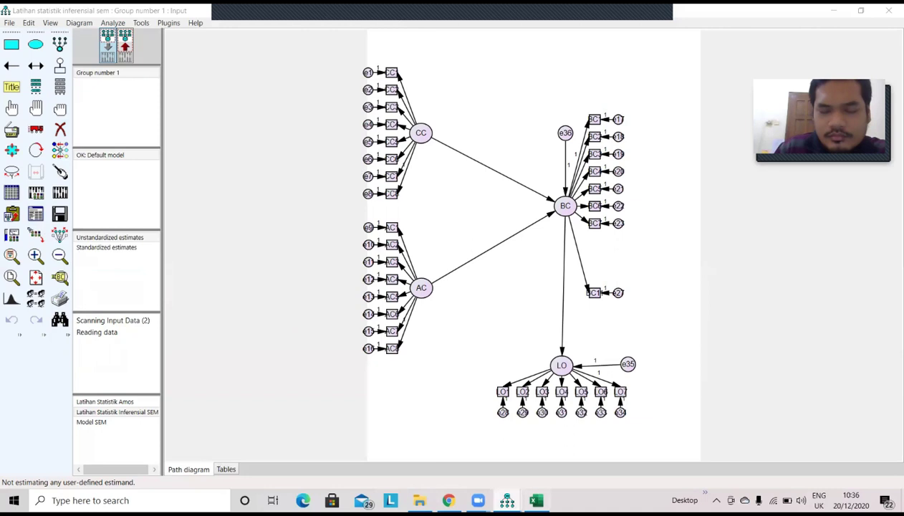
pyautogui.moveTo(506, 499)
pyautogui.click(566, 456)
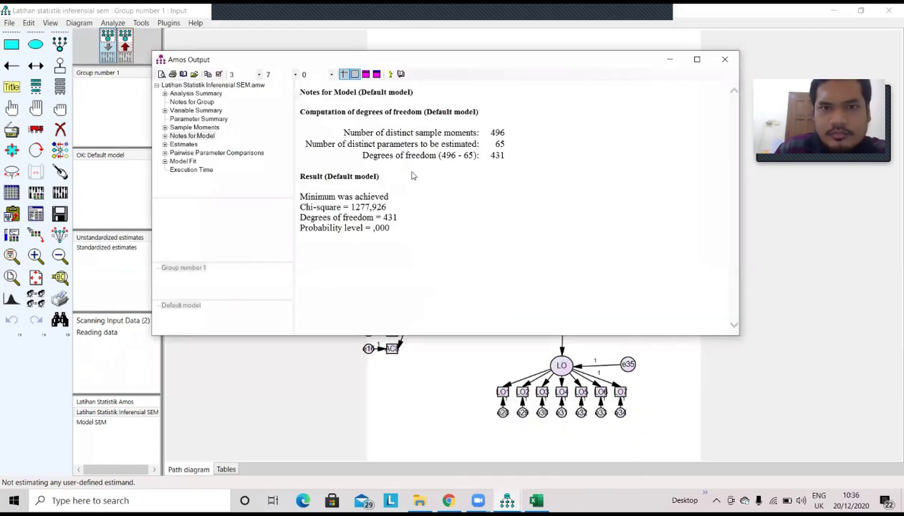
# Step: Look through the analysis summary, group notes, parameter and variable summaries, sample moments and model notes of the new output
pyautogui.click(193, 94)
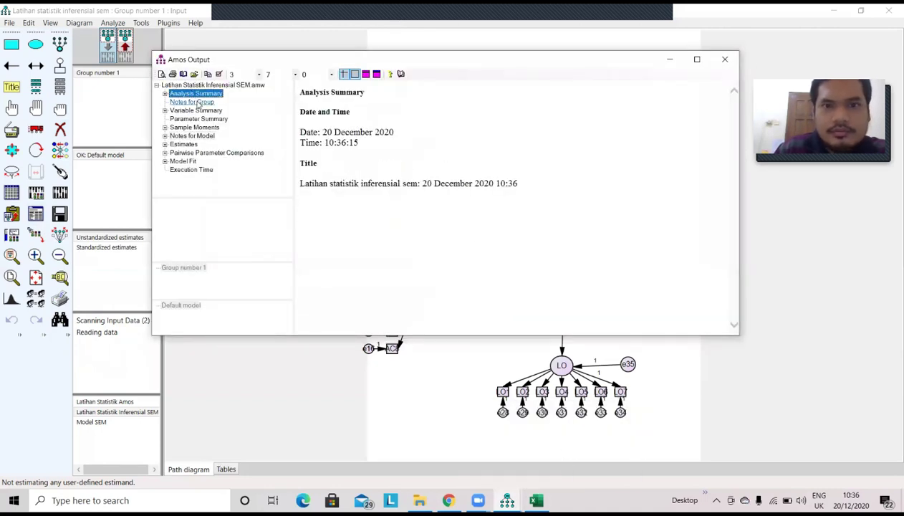
pyautogui.click(198, 103)
pyautogui.click(196, 120)
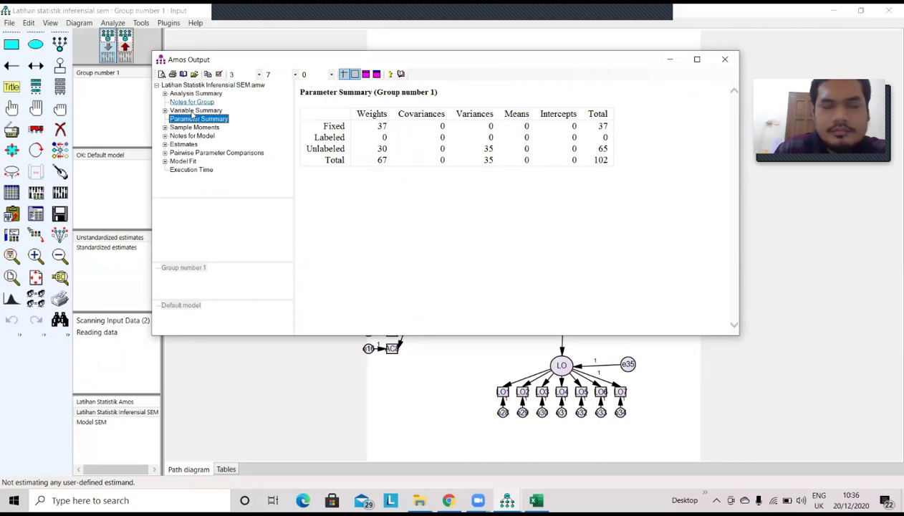
pyautogui.click(195, 110)
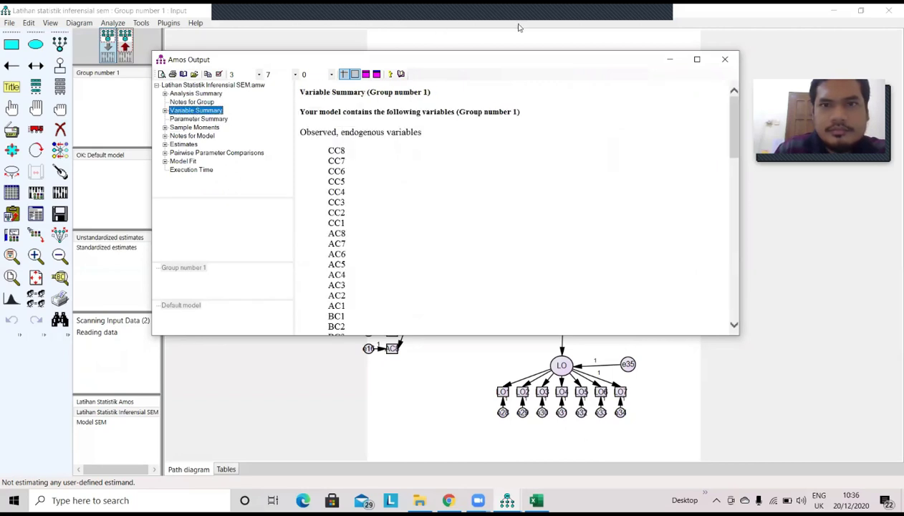
pyautogui.moveTo(521, 16)
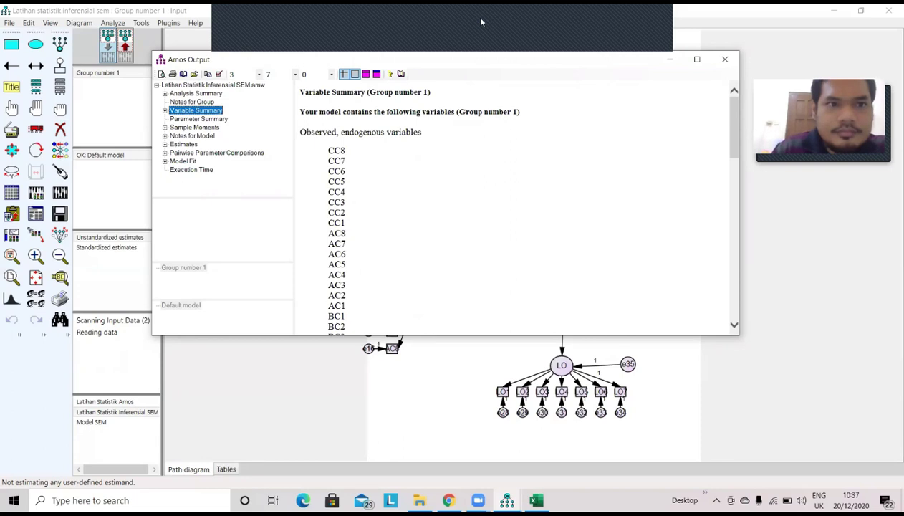
pyautogui.click(206, 127)
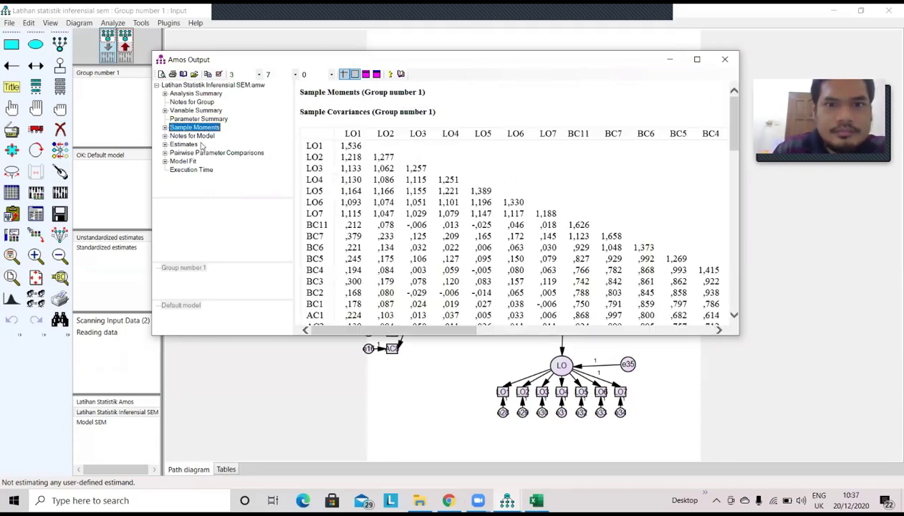
pyautogui.click(192, 135)
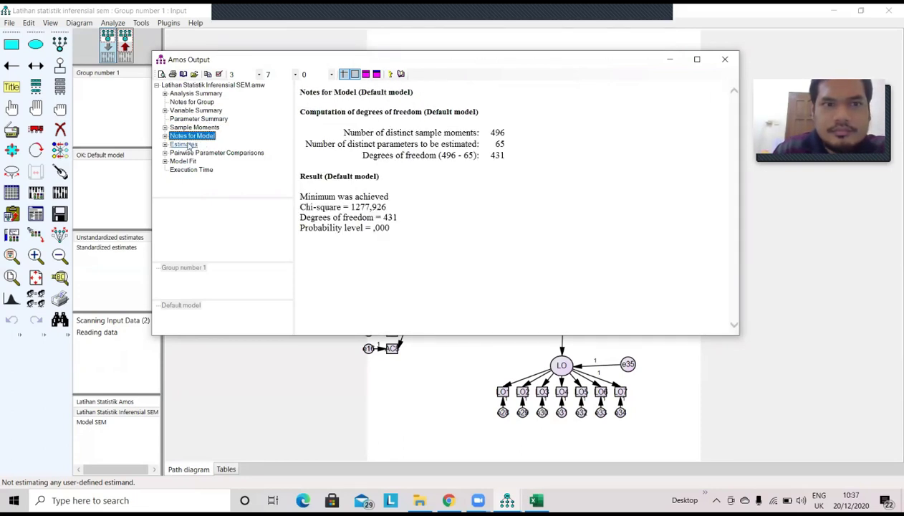
# Step: Read through the unstandardized regression weights of the default model, and expand the Estimates branch
pyautogui.click(185, 144)
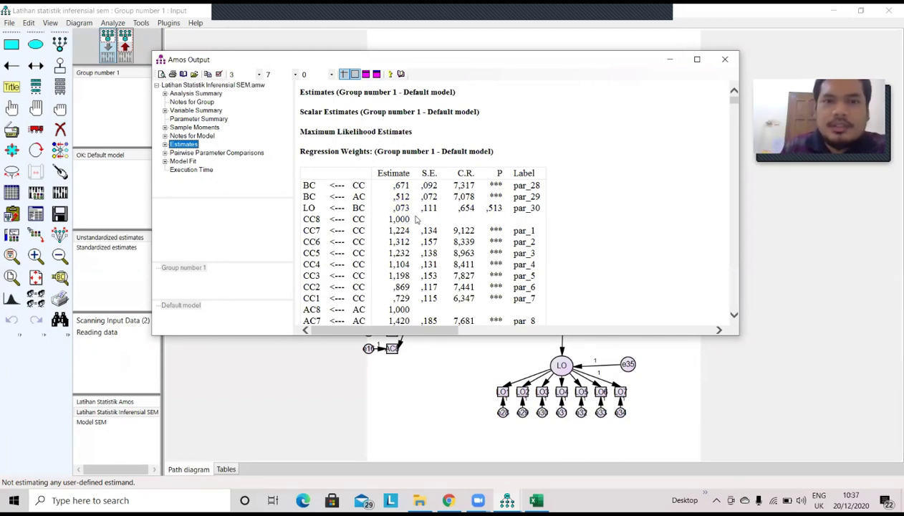
pyautogui.scroll(-3, 415, 220)
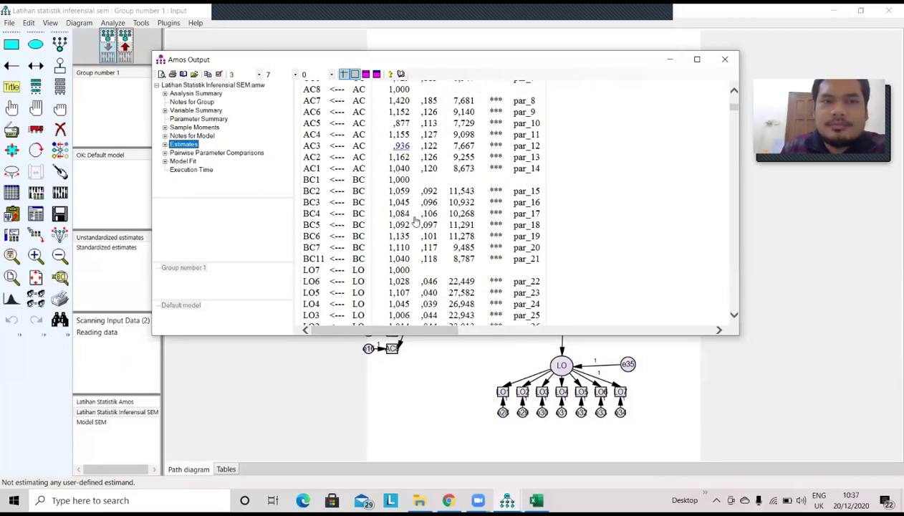
pyautogui.scroll(-1, 415, 222)
pyautogui.click(164, 144)
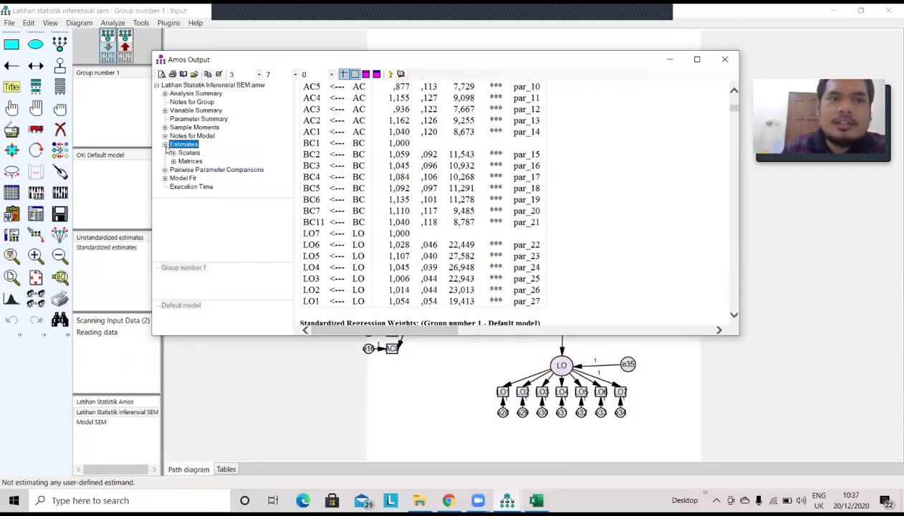
pyautogui.scroll(4, 527, 150)
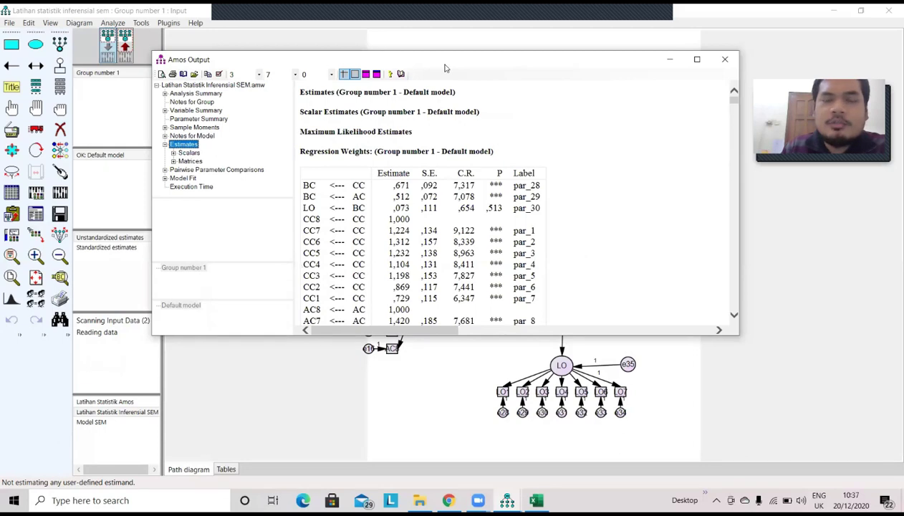
# Step: Compare the regression weights with the BC and LO paths in the diagram, and read the standardized regression weights
pyautogui.moveTo(444, 68); pyautogui.dragTo(102, 167)
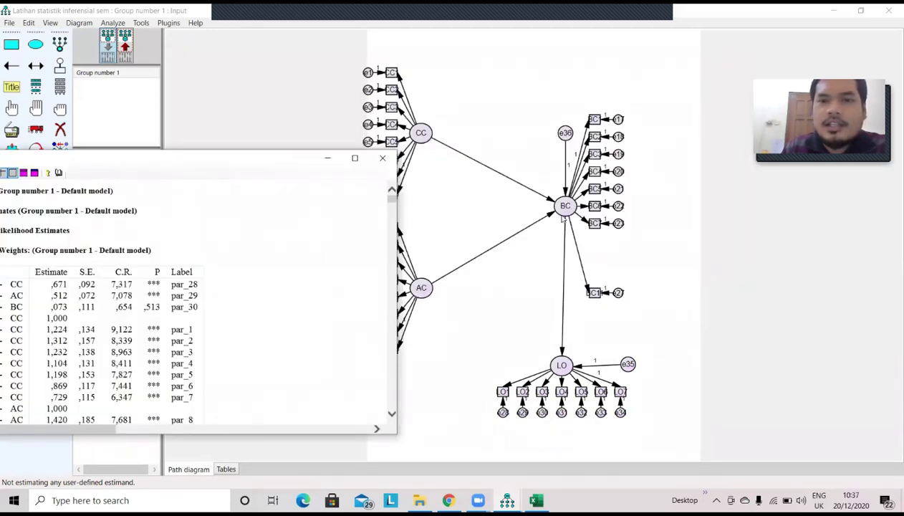
pyautogui.moveTo(111, 157); pyautogui.dragTo(385, 67)
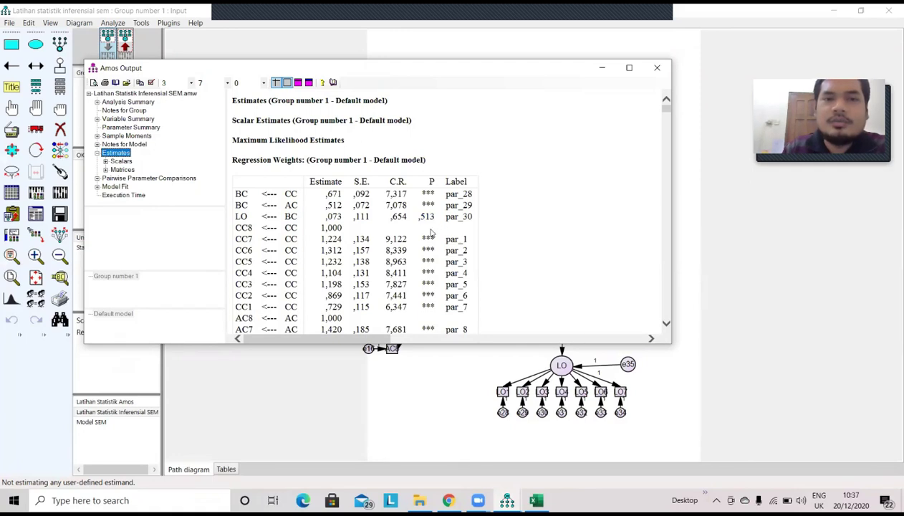
pyautogui.scroll(-15, 431, 231)
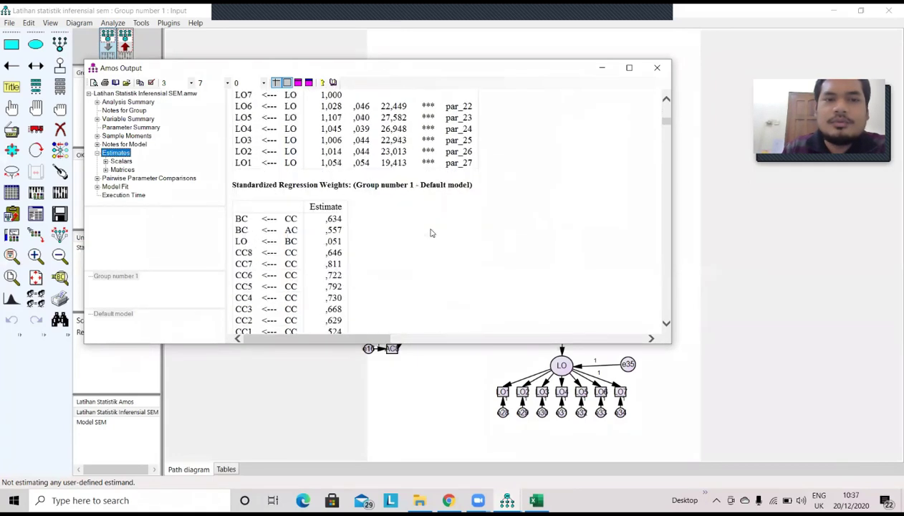
pyautogui.scroll(-7, 431, 232)
# Step: Examine the Model Fit Summary, including CMIN, RMR and GFI, baseline comparisons, parsimony-adjusted measures and NCP
pyautogui.click(94, 186)
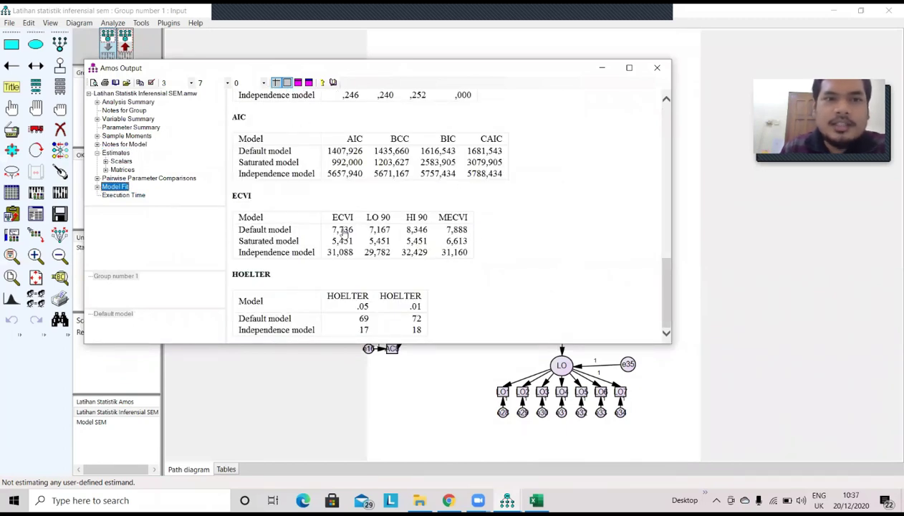
pyautogui.scroll(3, 350, 230)
pyautogui.scroll(6, 350, 230)
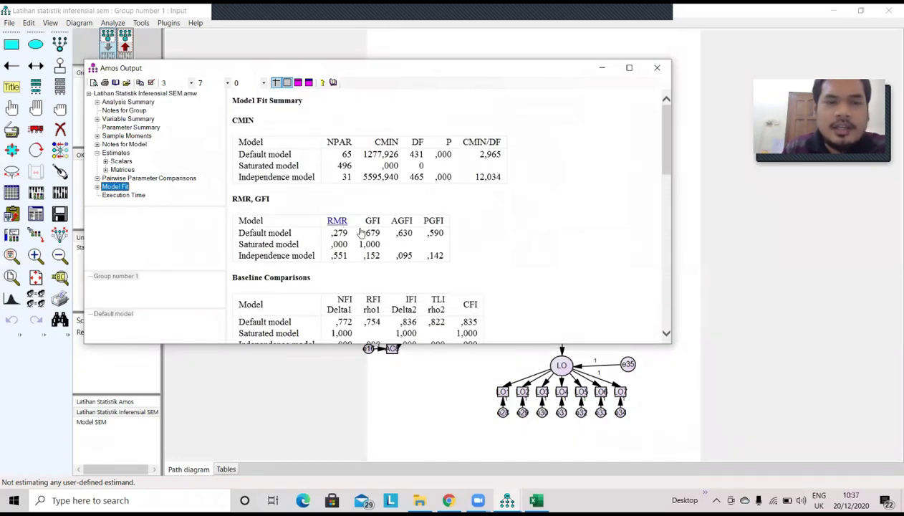
pyautogui.scroll(-1, 432, 288)
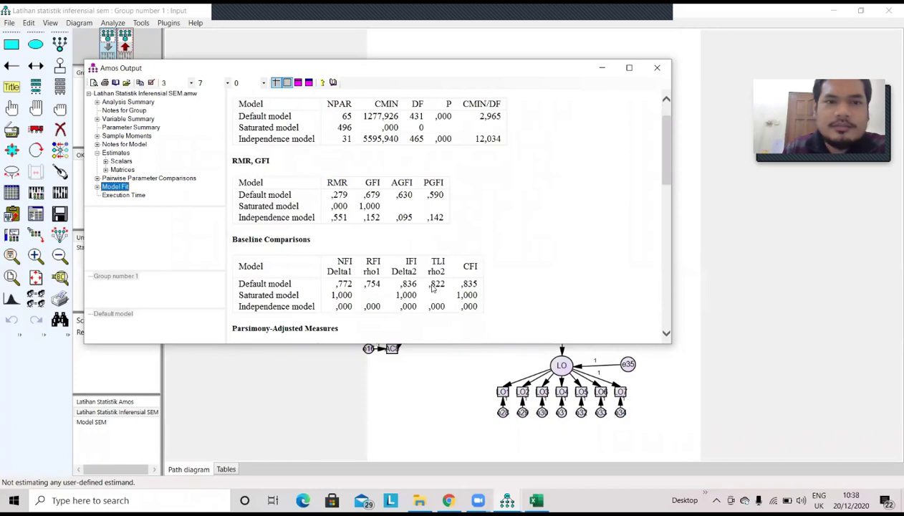
pyautogui.scroll(1, 433, 285)
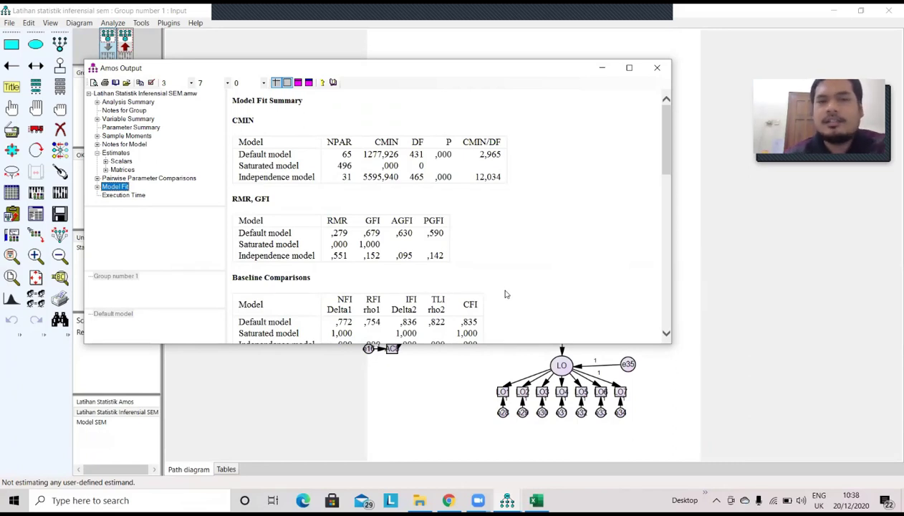
pyautogui.scroll(-2, 503, 249)
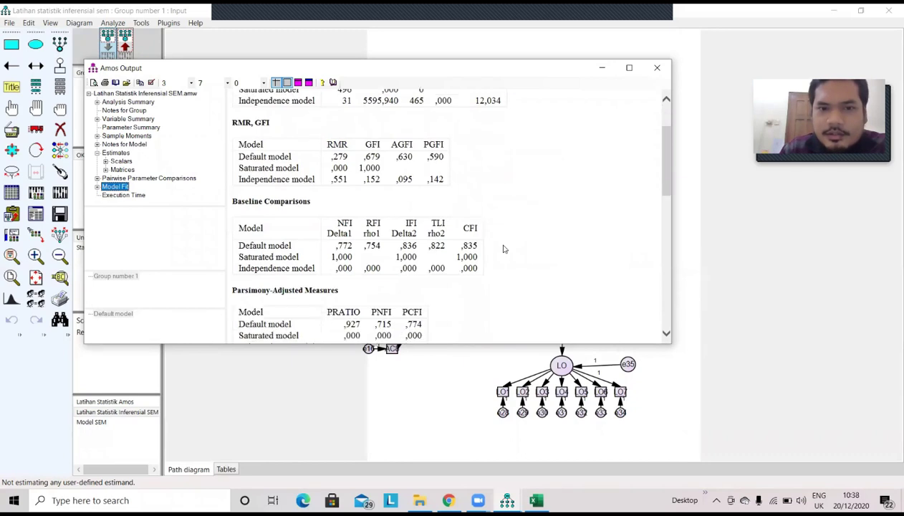
pyautogui.scroll(-2, 503, 248)
pyautogui.scroll(-2, 502, 249)
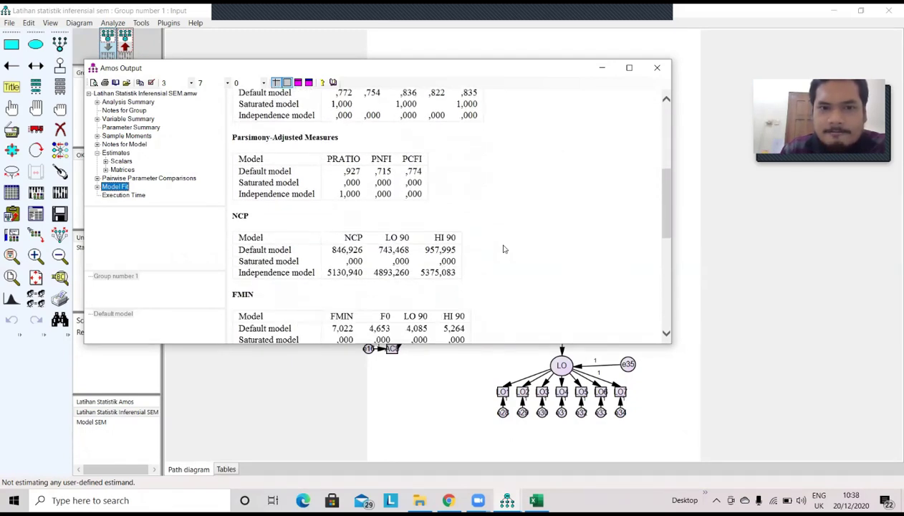
# Step: Examine the FMIN, RMSEA, AIC, ECVI and HOELTER tables in Model Fit, and recheck the CMIN, baseline and NCP measures
pyautogui.scroll(-4, 502, 249)
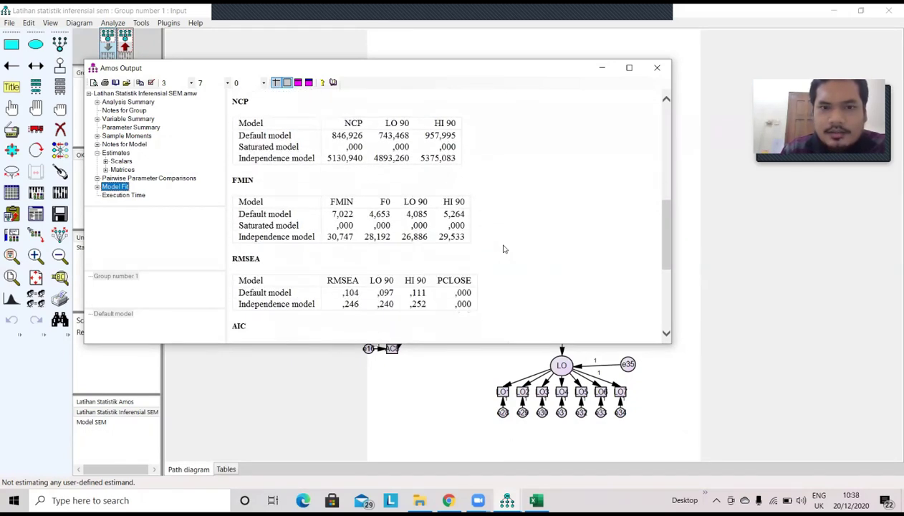
pyautogui.scroll(-1, 503, 248)
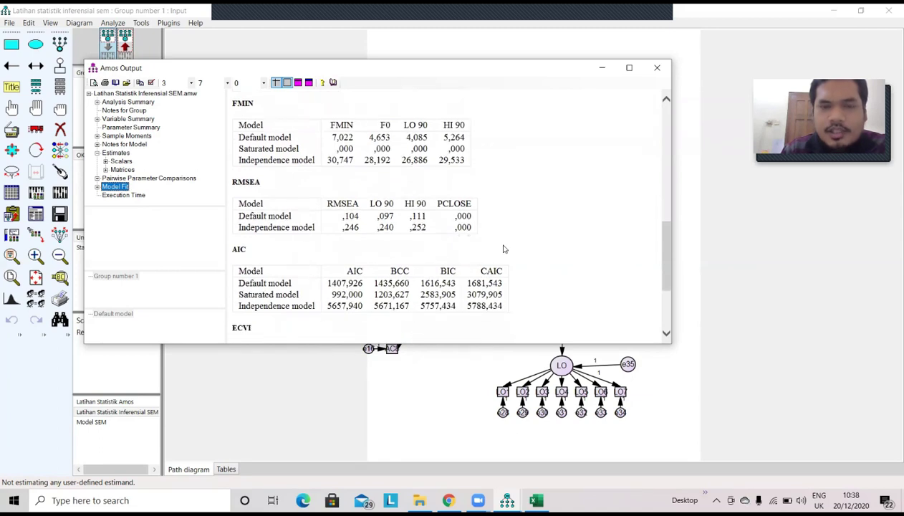
pyautogui.scroll(-1, 503, 249)
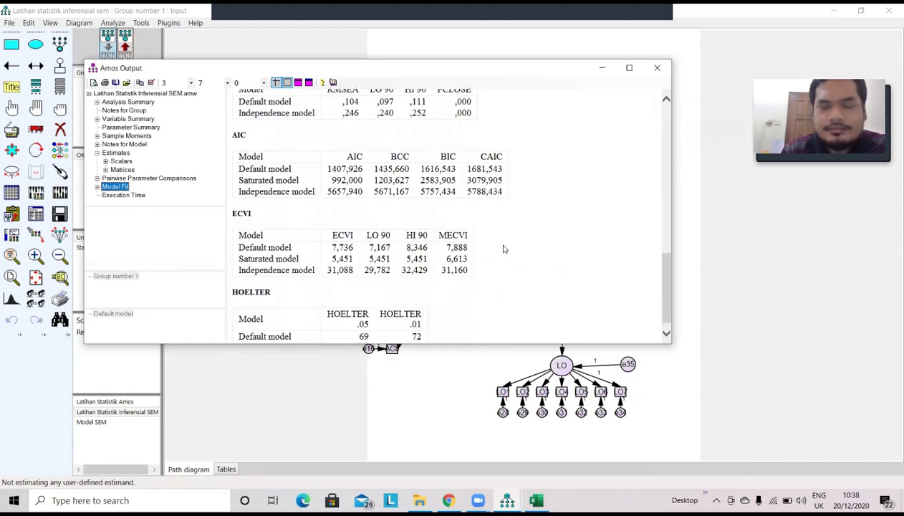
pyautogui.scroll(-1, 504, 248)
pyautogui.scroll(10, 503, 249)
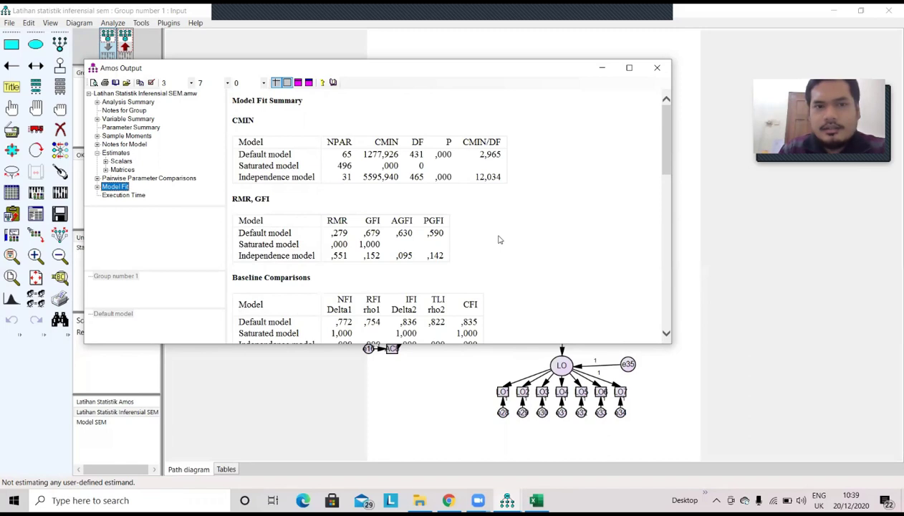
pyautogui.scroll(-6, 500, 240)
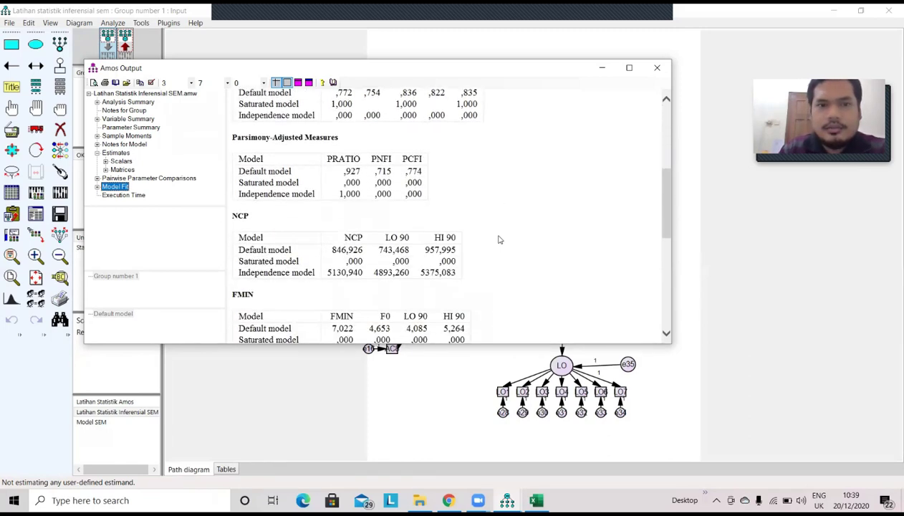
pyautogui.scroll(-2, 499, 239)
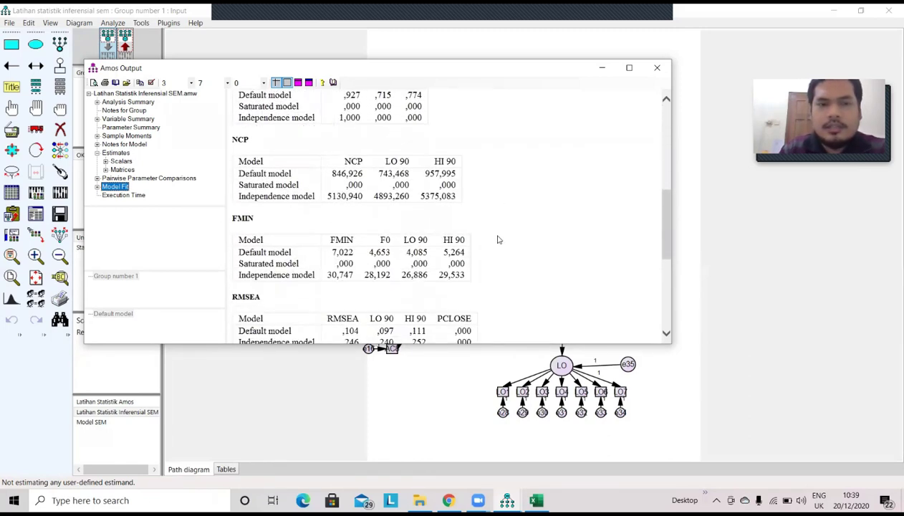
pyautogui.scroll(8, 496, 240)
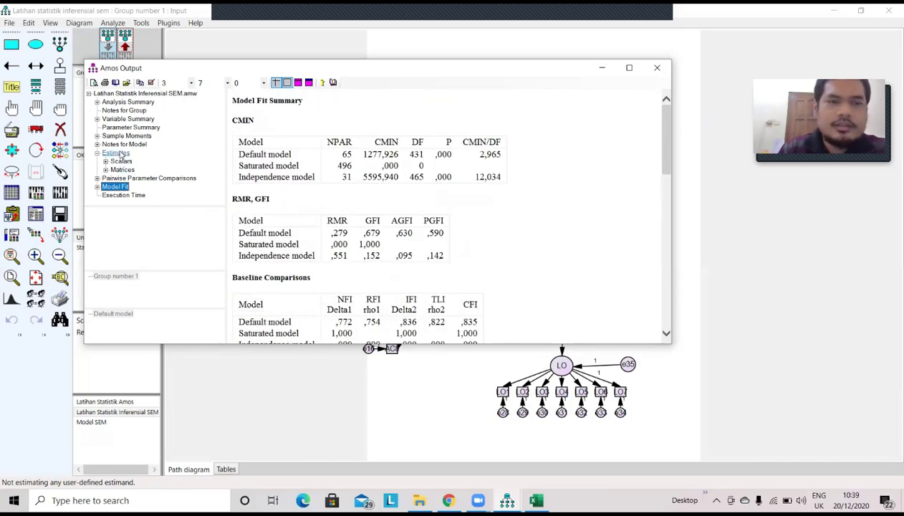
# Step: Revisit the estimates, sample moments and parameter summary, and read the default model's notes on degrees of freedom and chi-square
pyautogui.click(118, 153)
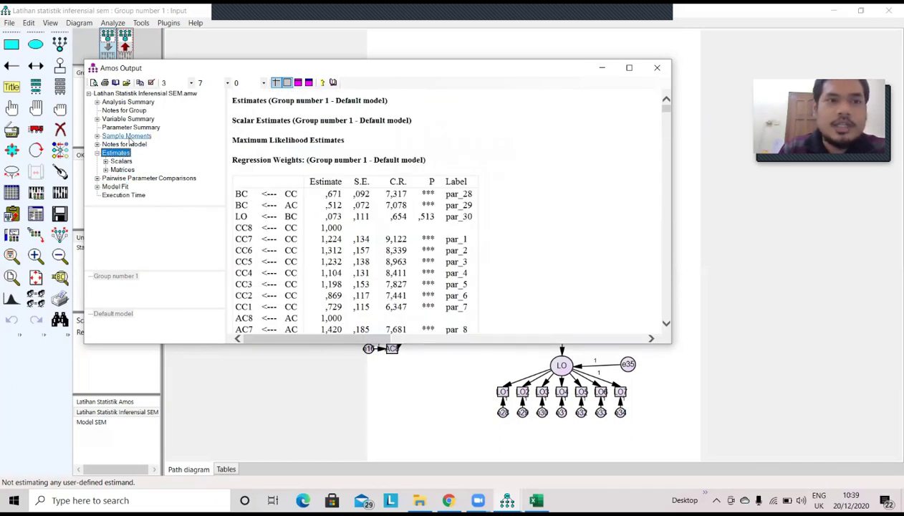
pyautogui.click(128, 137)
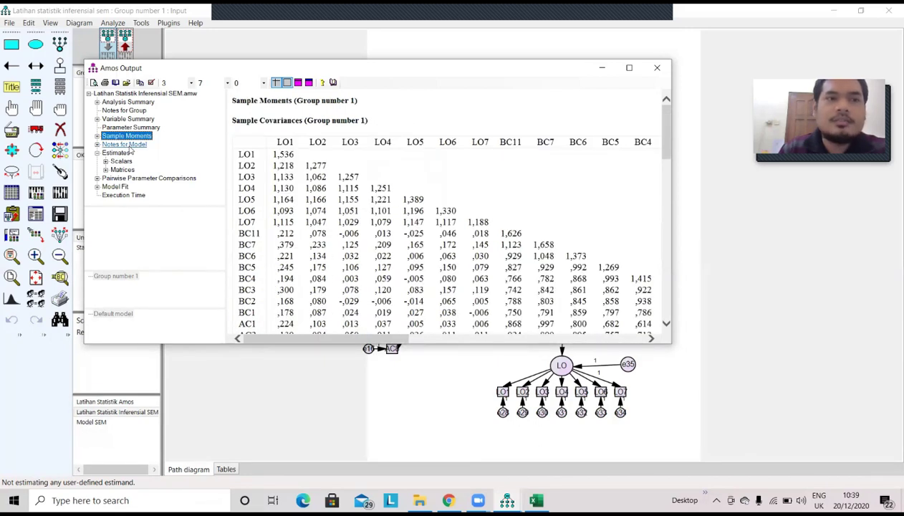
pyautogui.click(129, 146)
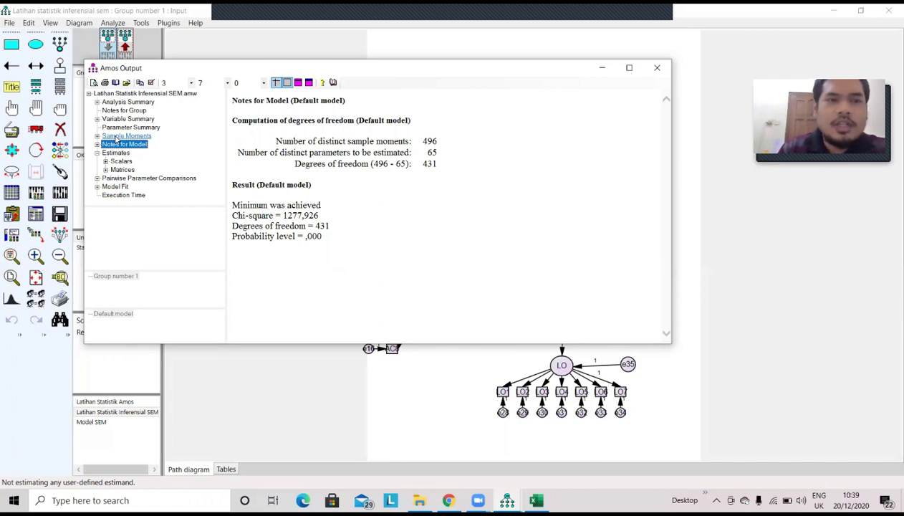
pyautogui.click(116, 136)
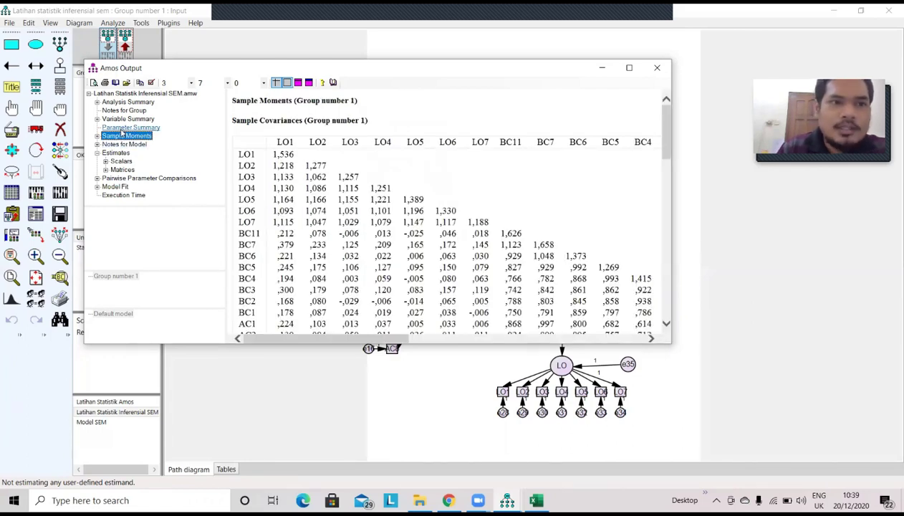
pyautogui.click(122, 129)
pyautogui.click(123, 146)
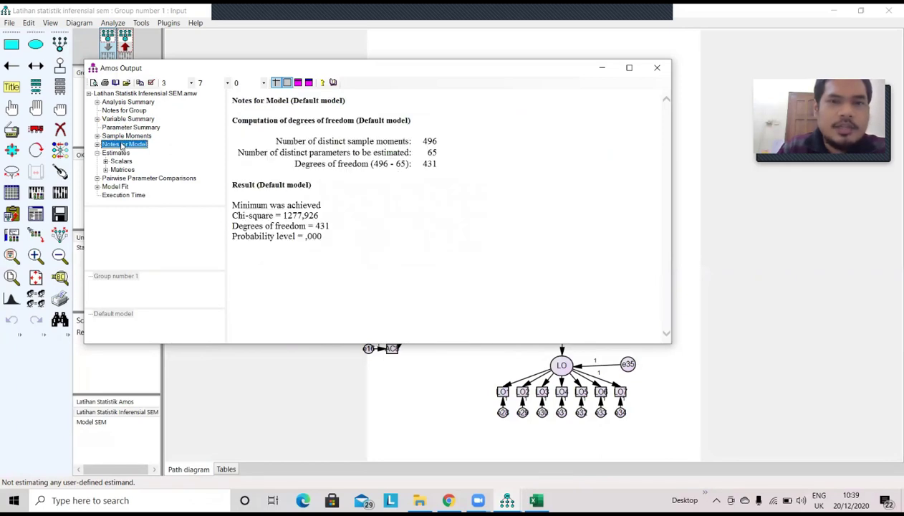
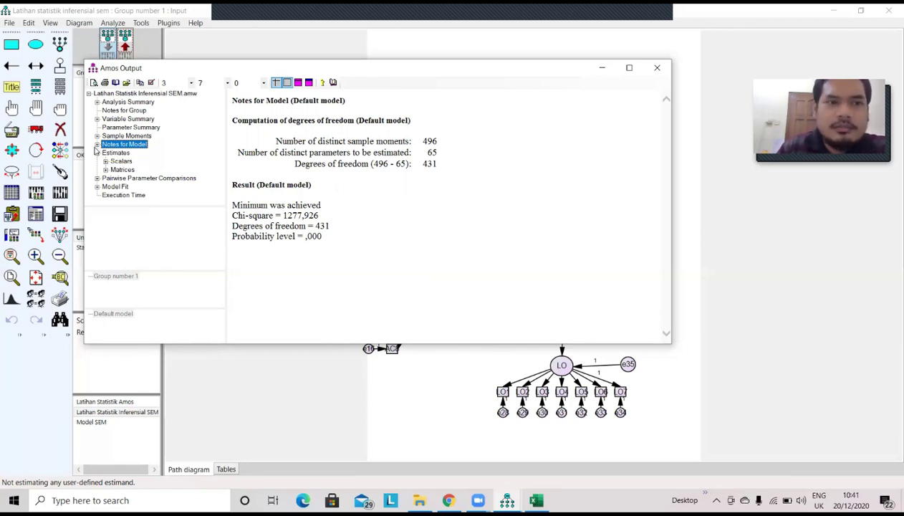
# Step: Expand the Notes for Model branch and look over its sub-entries and the rest of the output tree, repositioning the output window
pyautogui.click(97, 144)
pyautogui.hotkey('ctrl', 'a')
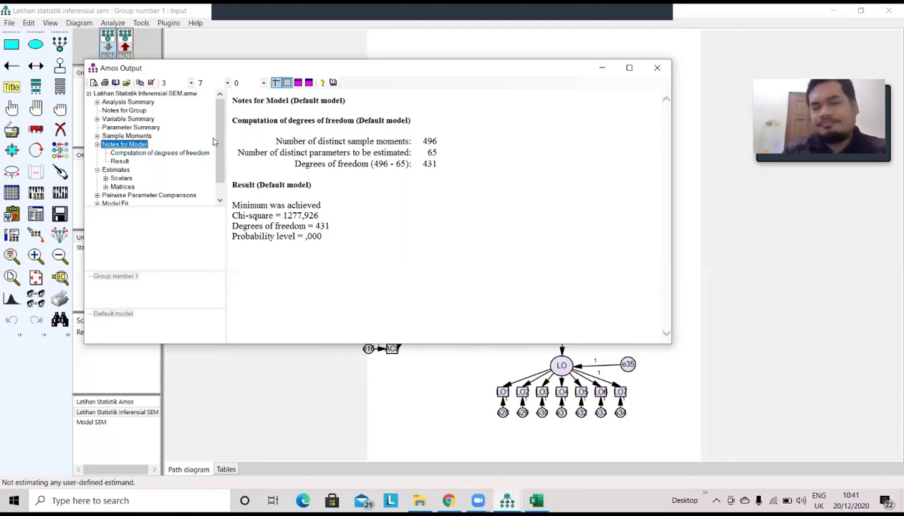
pyautogui.moveTo(379, 78); pyautogui.dragTo(329, 77)
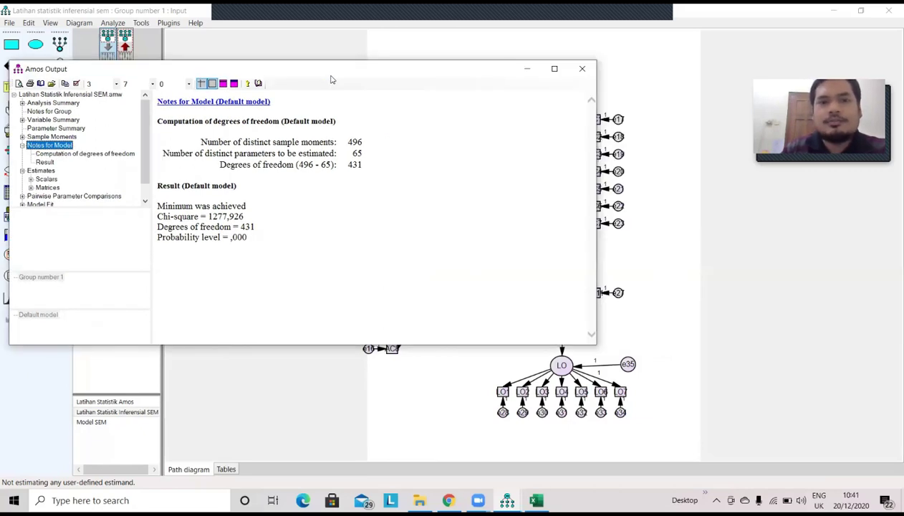
pyautogui.moveTo(331, 80); pyautogui.dragTo(416, 123)
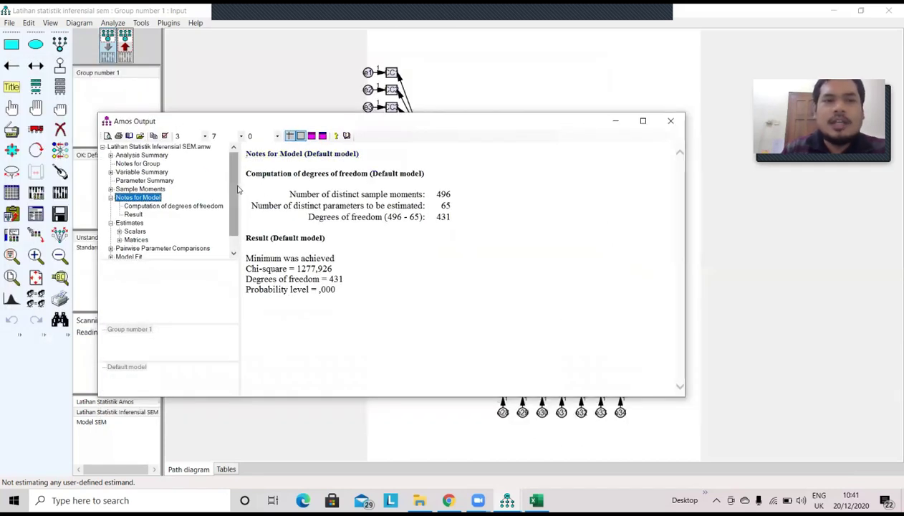
pyautogui.scroll(-1, 240, 196)
pyautogui.scroll(-1, 239, 197)
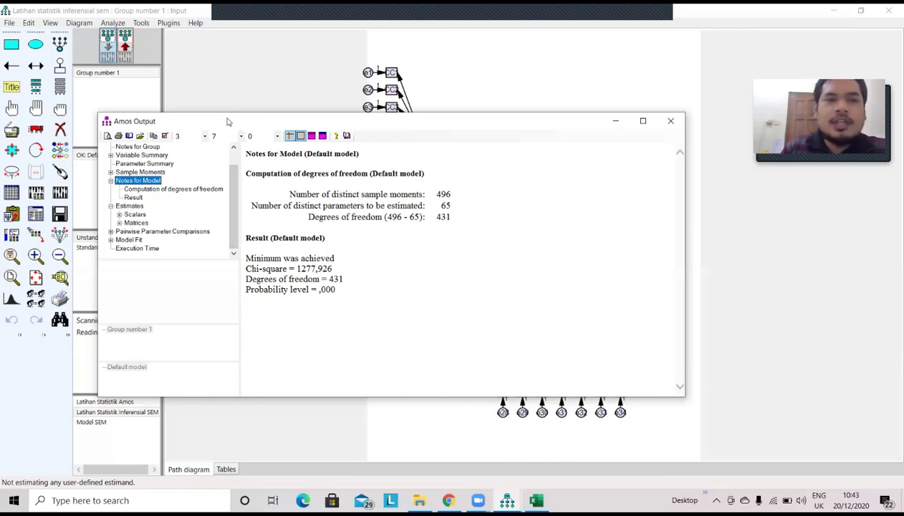
pyautogui.moveTo(228, 123); pyautogui.dragTo(243, 113)
pyautogui.scroll(1, 161, 182)
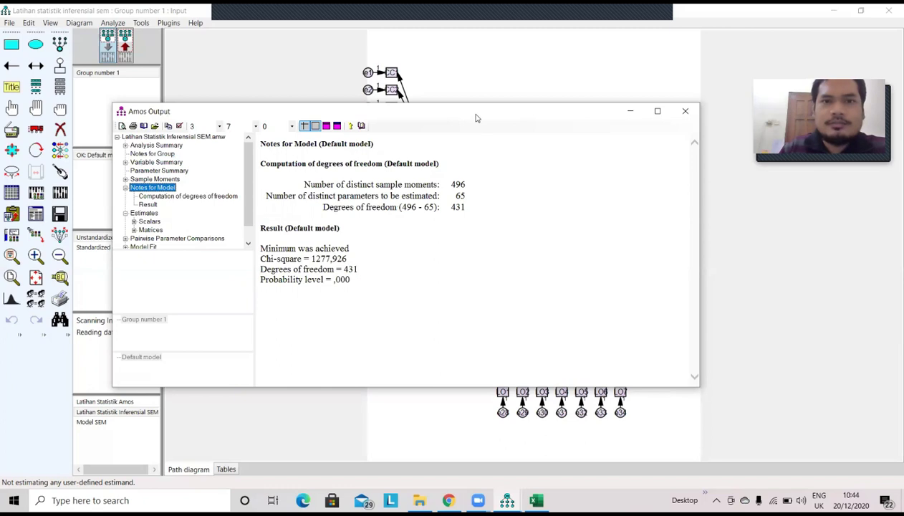
# Step: Move the output window off the upper part of the path diagram and minimize it to view the whole model
pyautogui.moveTo(476, 117); pyautogui.dragTo(407, 146)
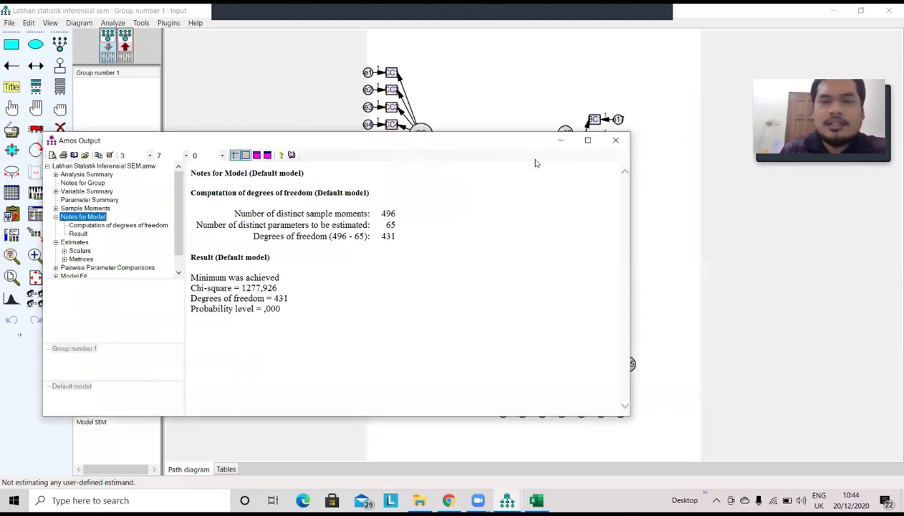
pyautogui.moveTo(555, 141); pyautogui.dragTo(539, 264)
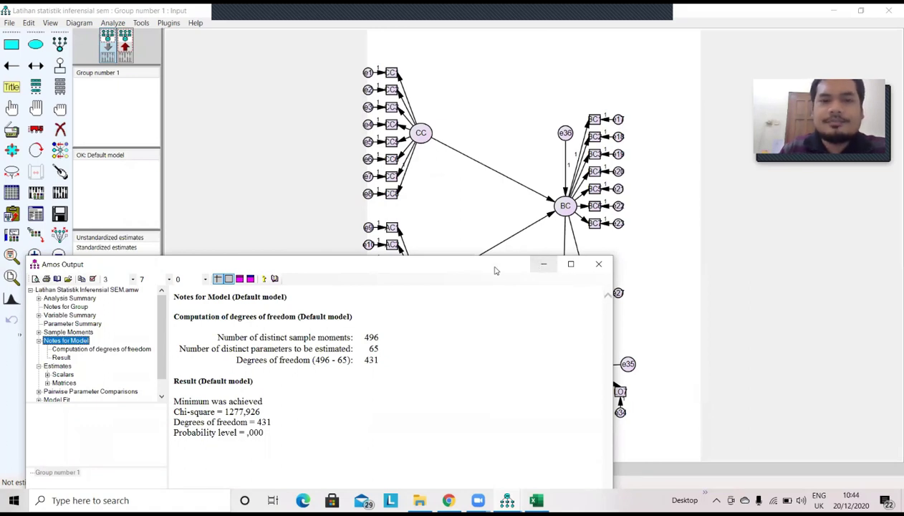
pyautogui.click(539, 264)
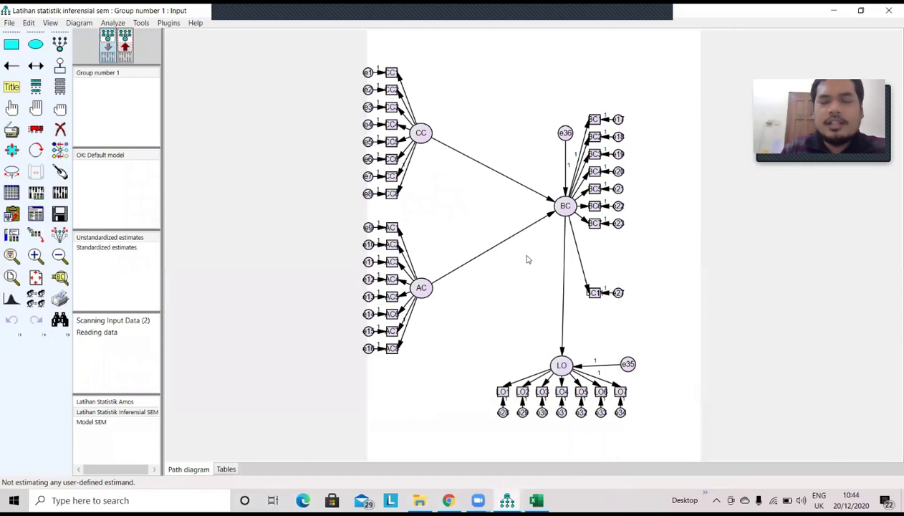